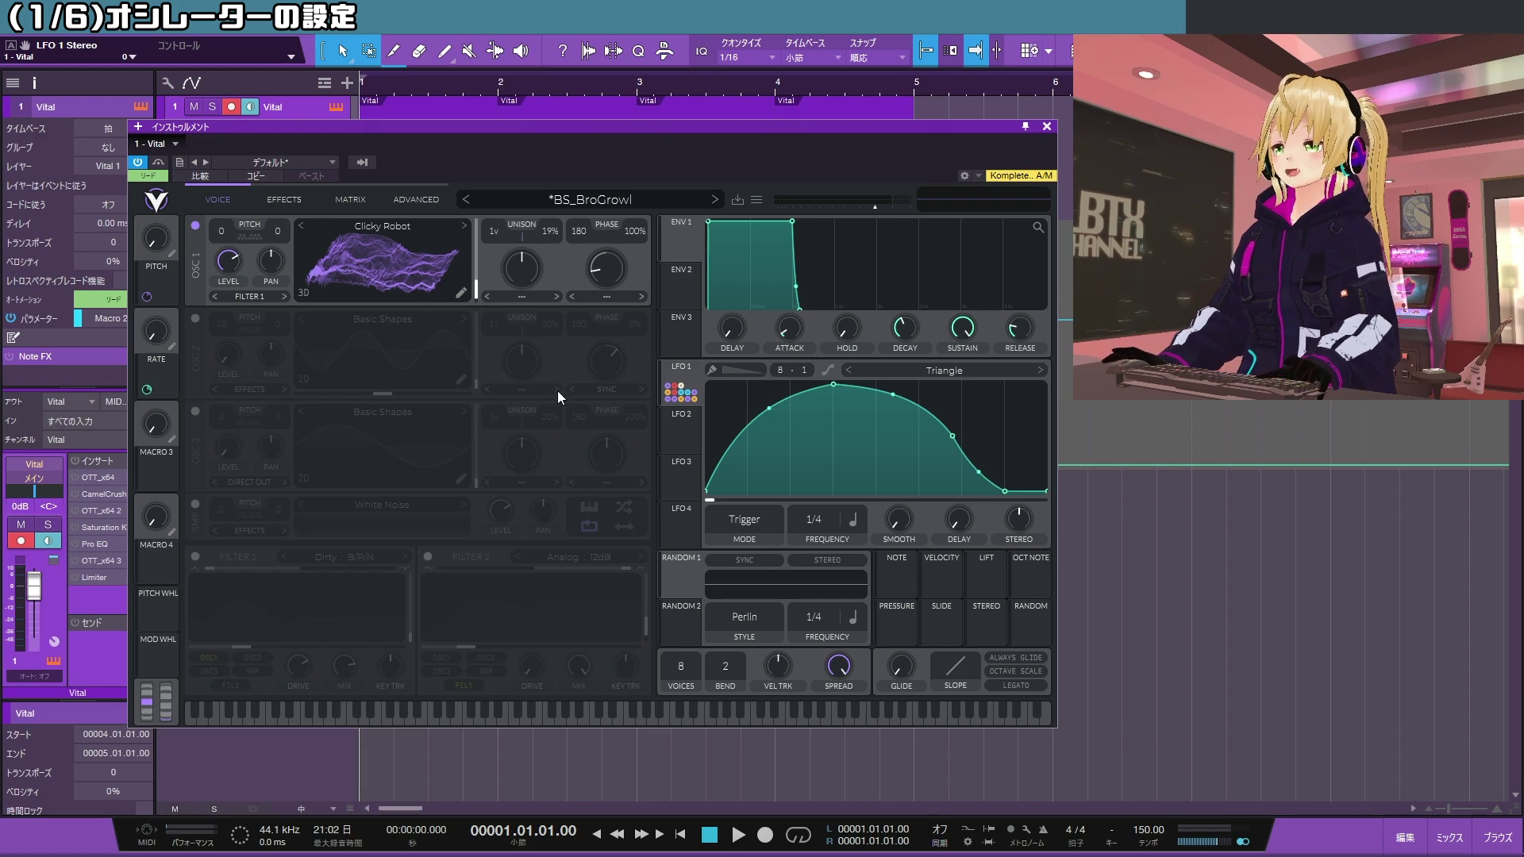
# - Modulate oscillator 1's level with LFO 1 and set its unison to 3 voices with about 19% detune
pyautogui.moveTo(685, 386); pyautogui.dragTo(235, 262)
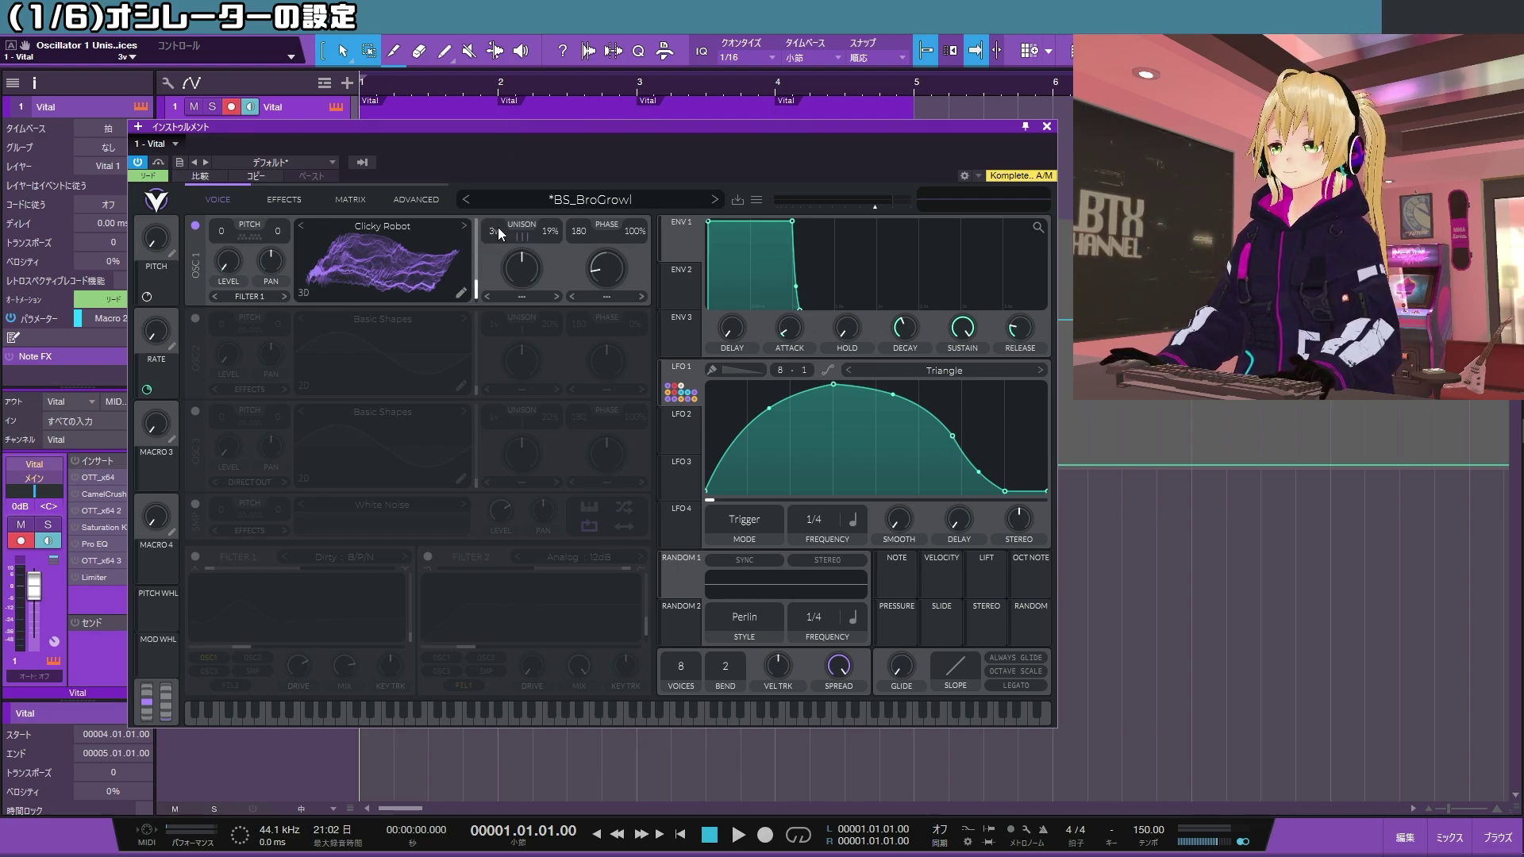
pyautogui.doubleClick(553, 231)
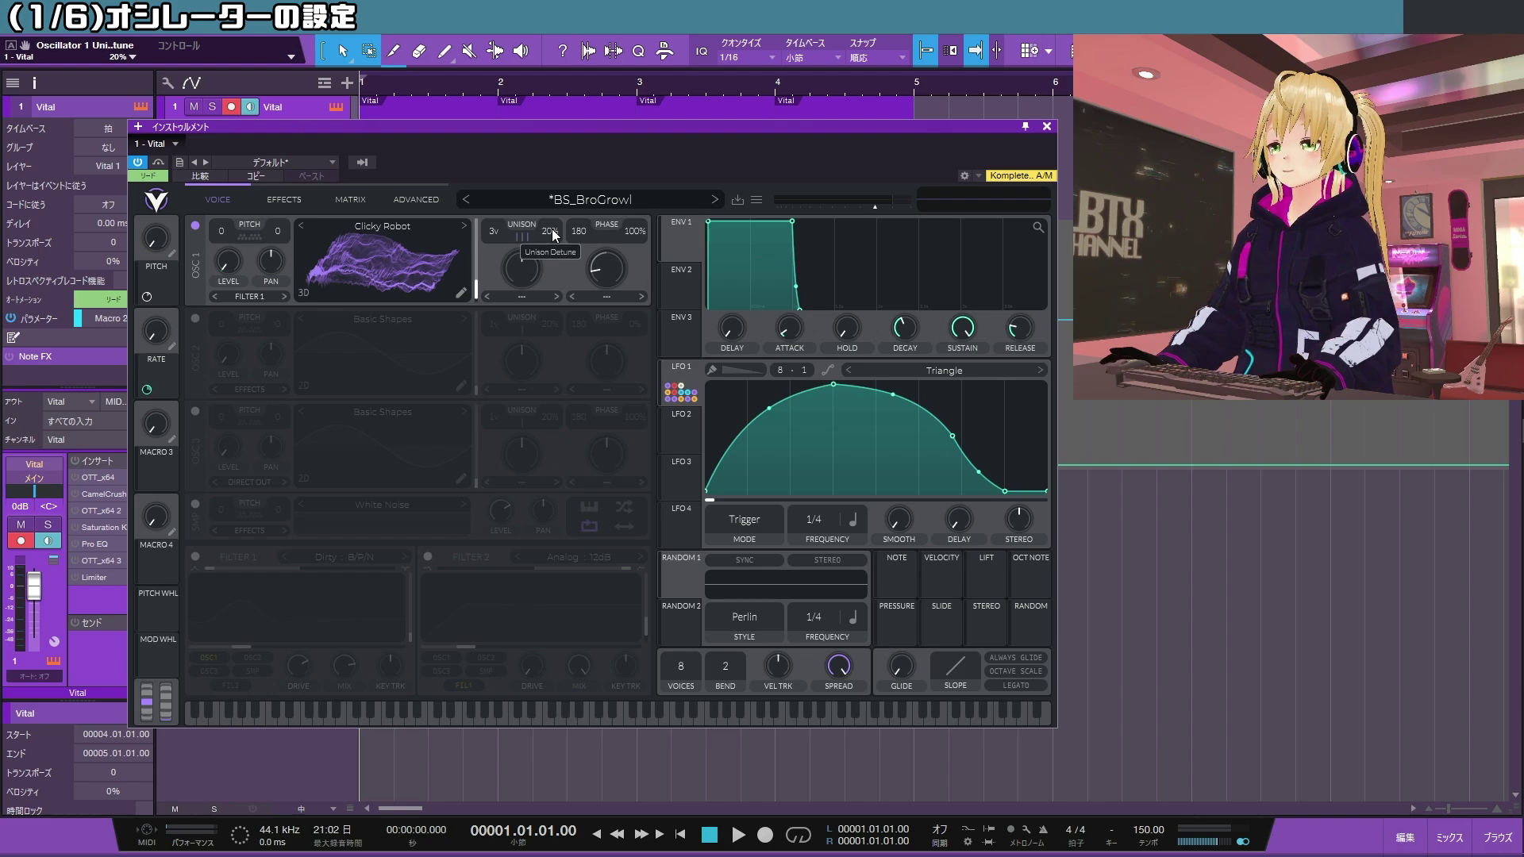
# - Check oscillator 1's unison blend and stereo unison amounts in the advanced settings
pyautogui.click(422, 200)
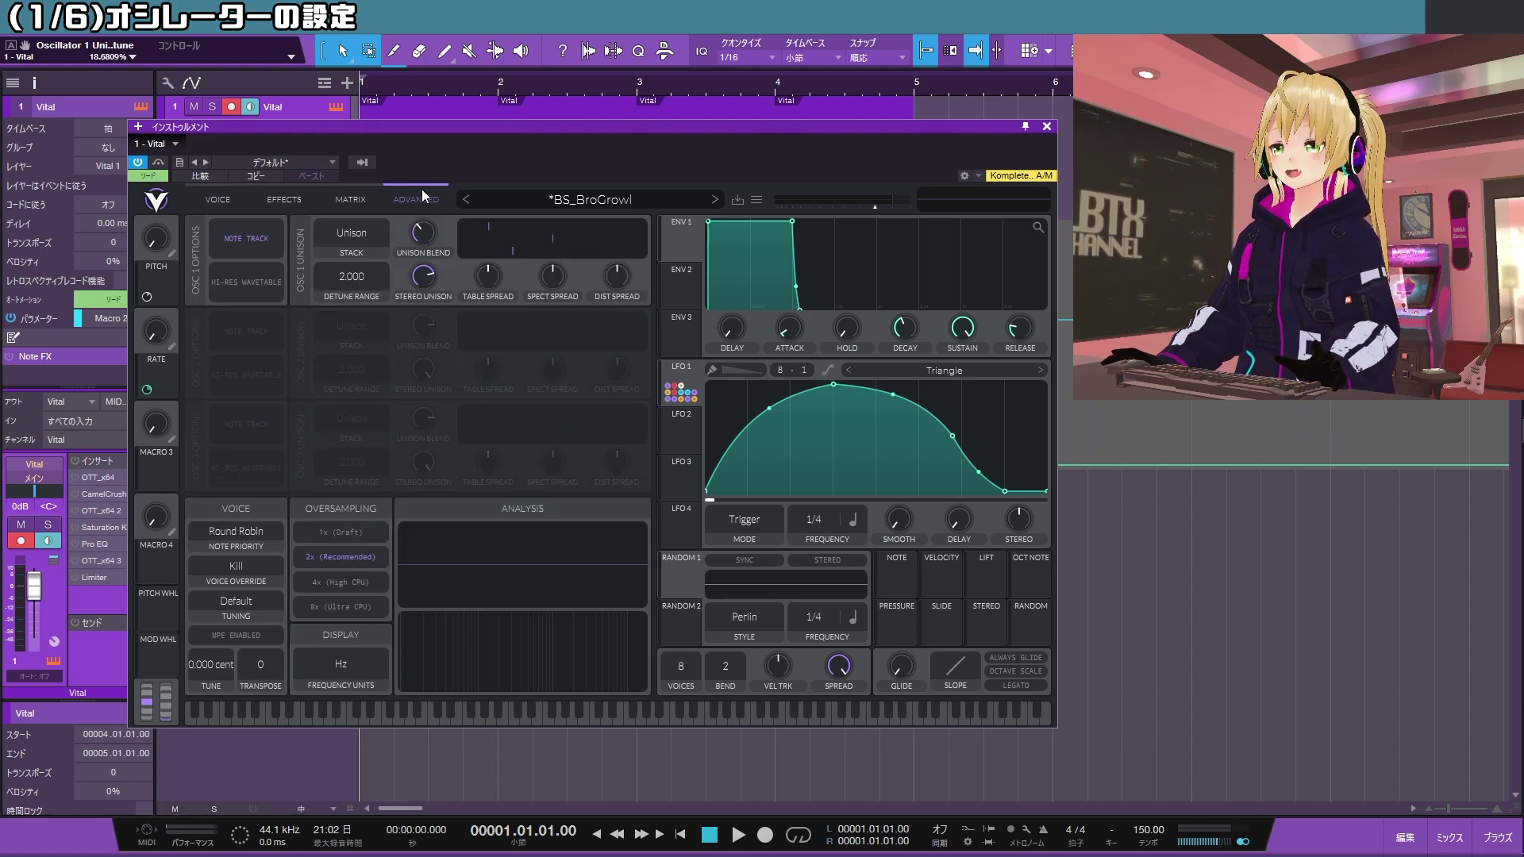
pyautogui.click(427, 233)
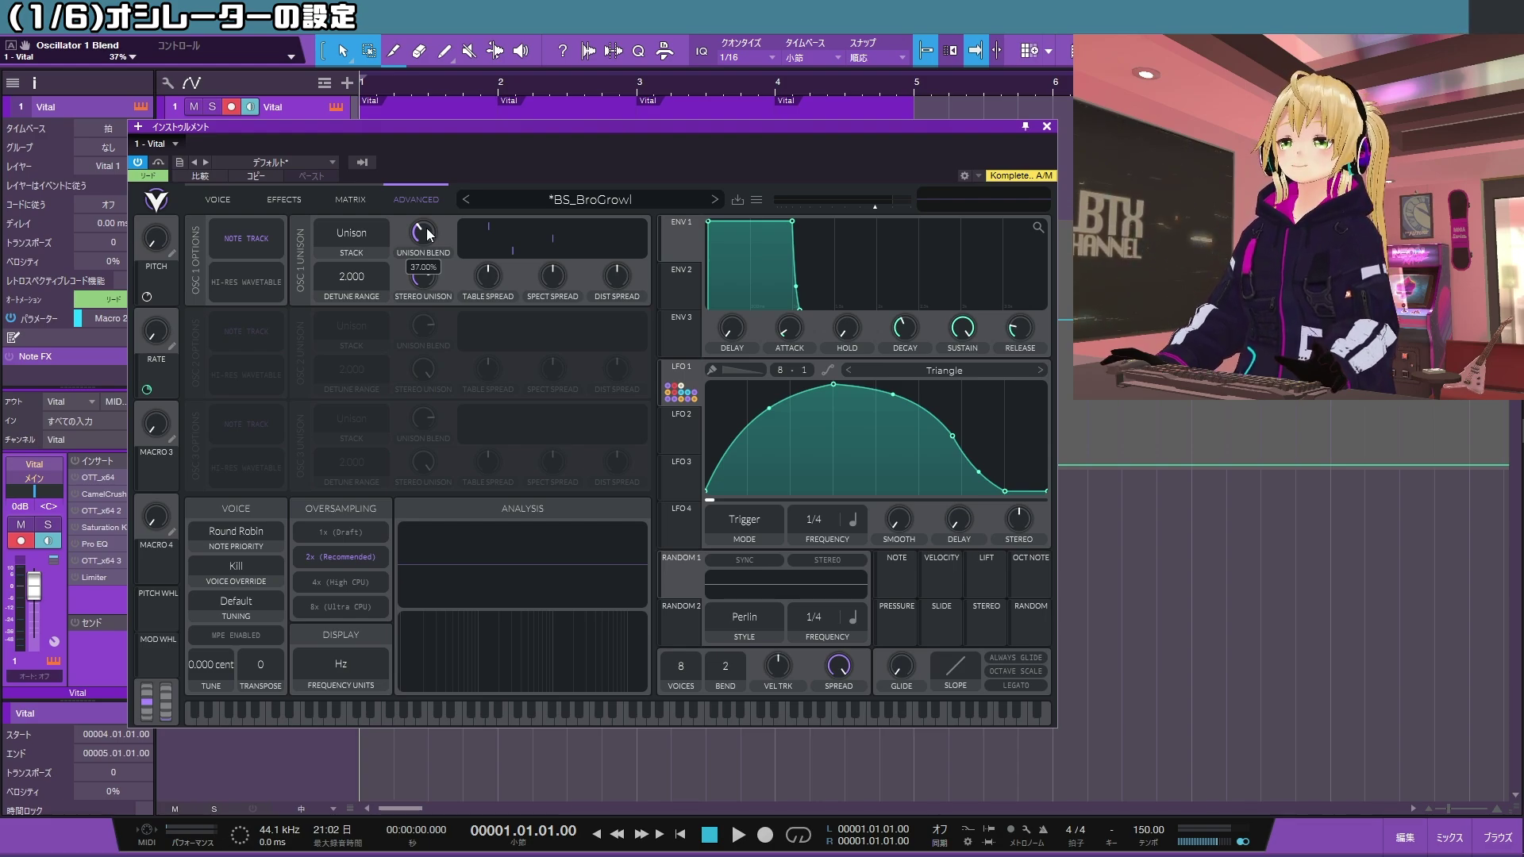
pyautogui.click(423, 277)
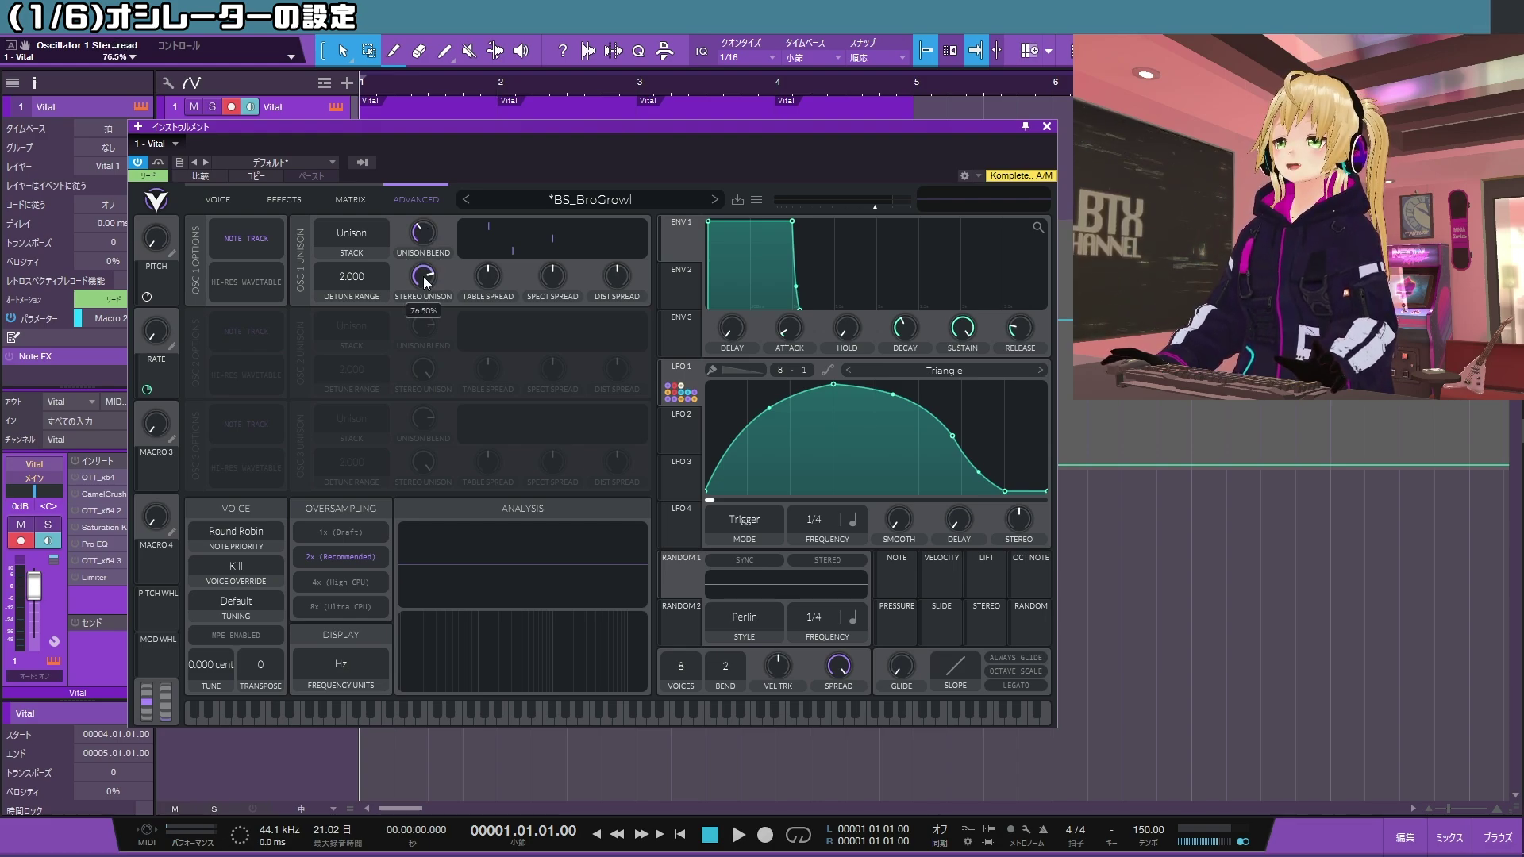
pyautogui.click(218, 199)
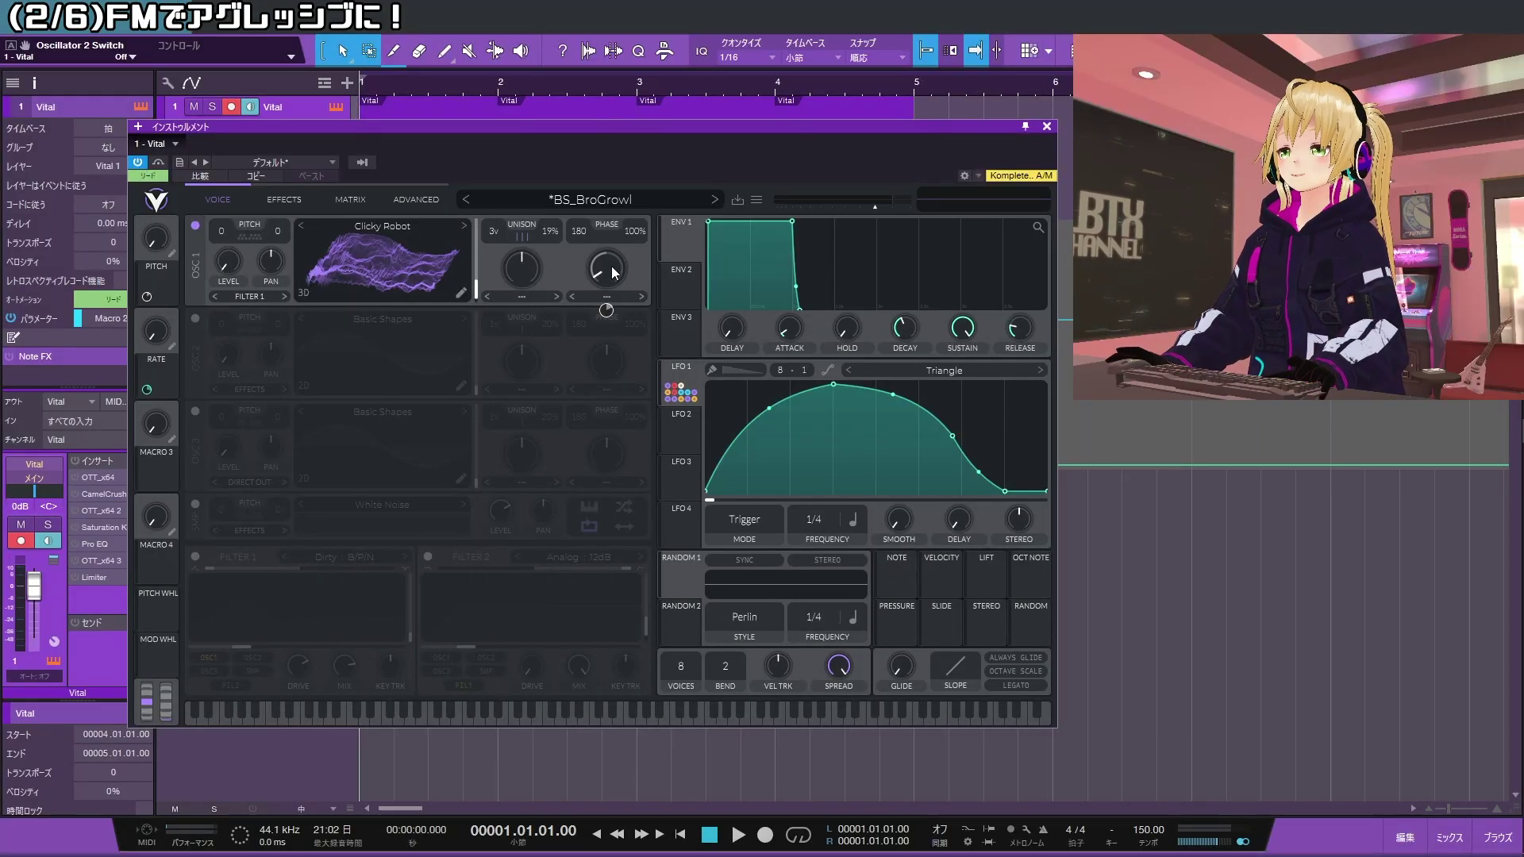
# - Set oscillator 1's distortion type to FM Osc 2 and enable oscillator 2 with the Factory Basic Shapes wavetable
pyautogui.click(608, 295)
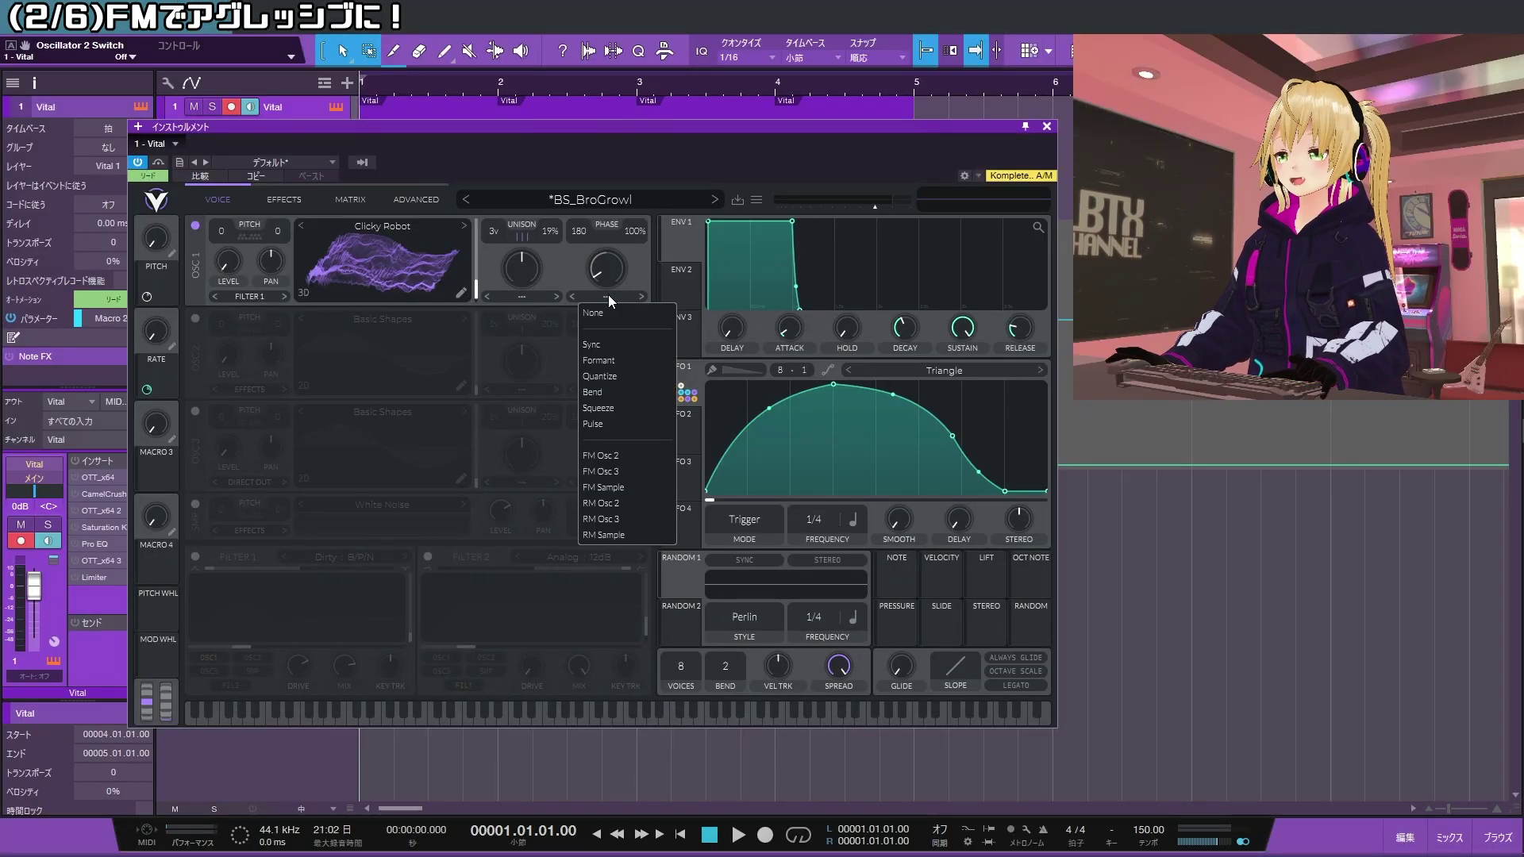
pyautogui.click(646, 454)
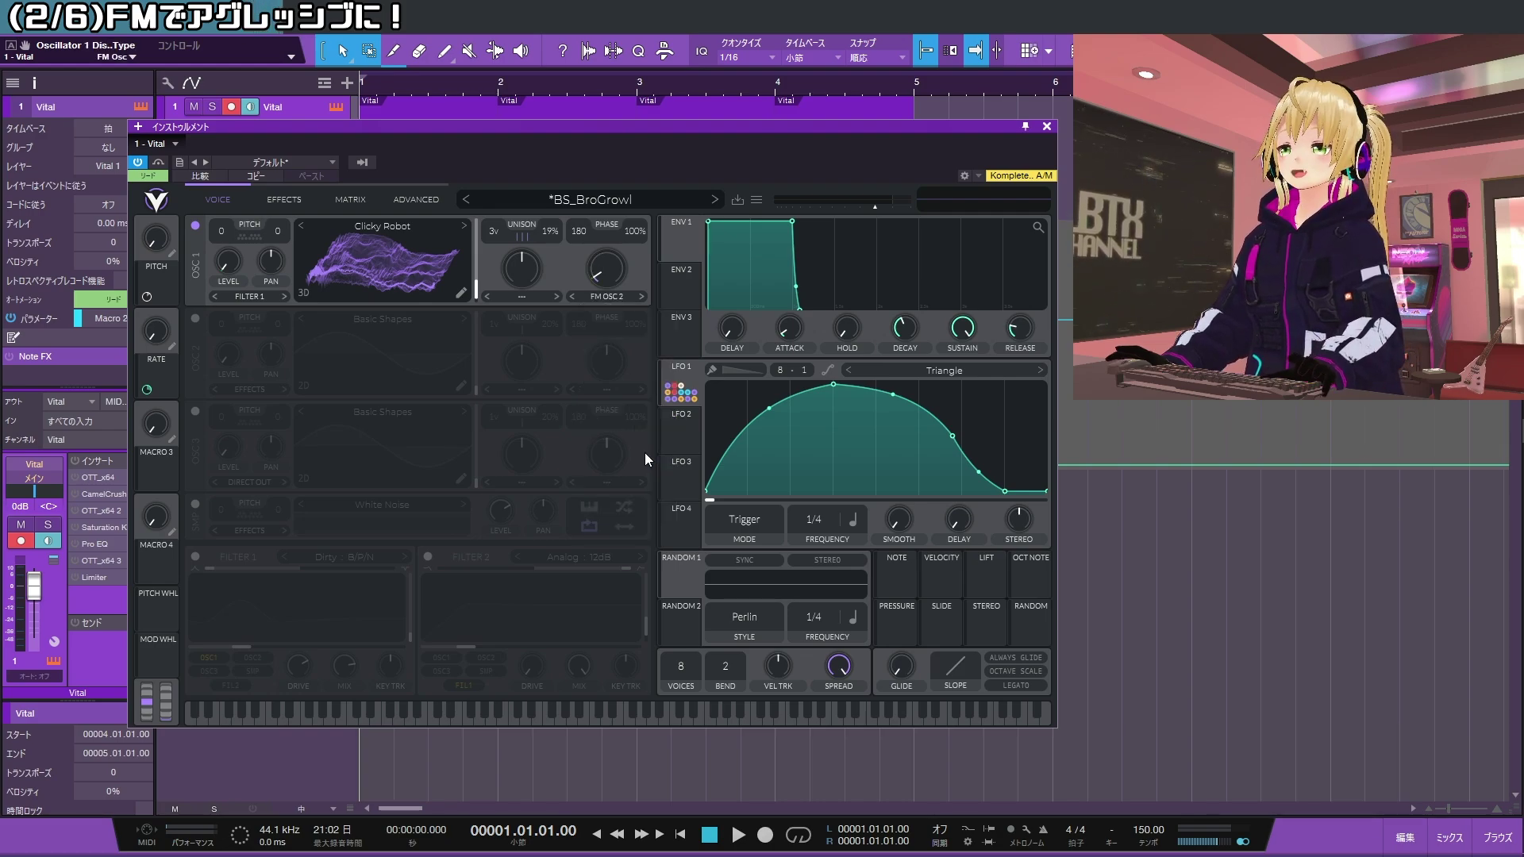
pyautogui.click(195, 318)
pyautogui.click(389, 322)
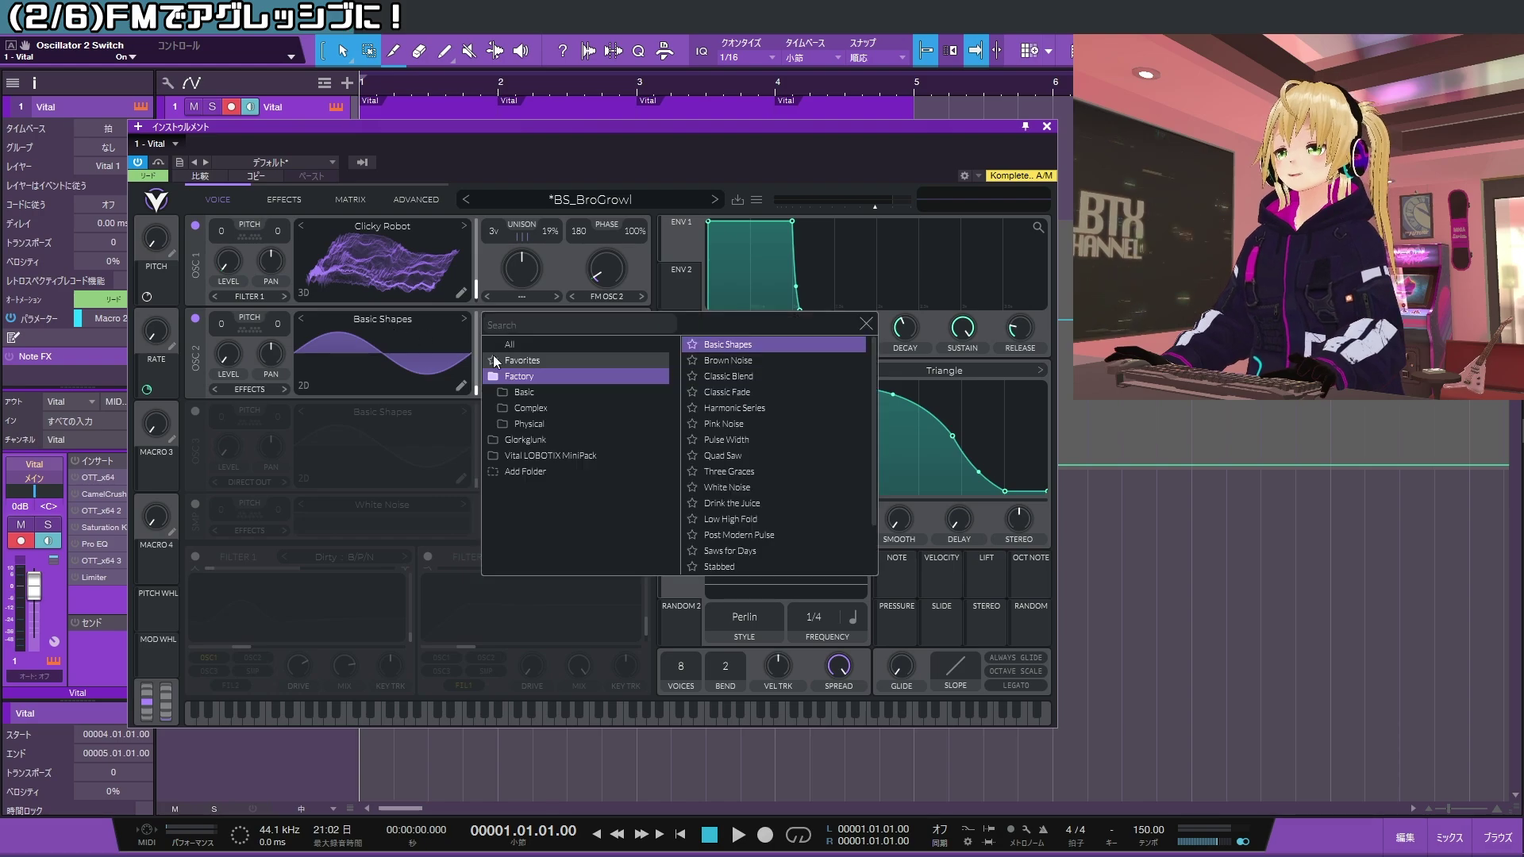
pyautogui.click(551, 378)
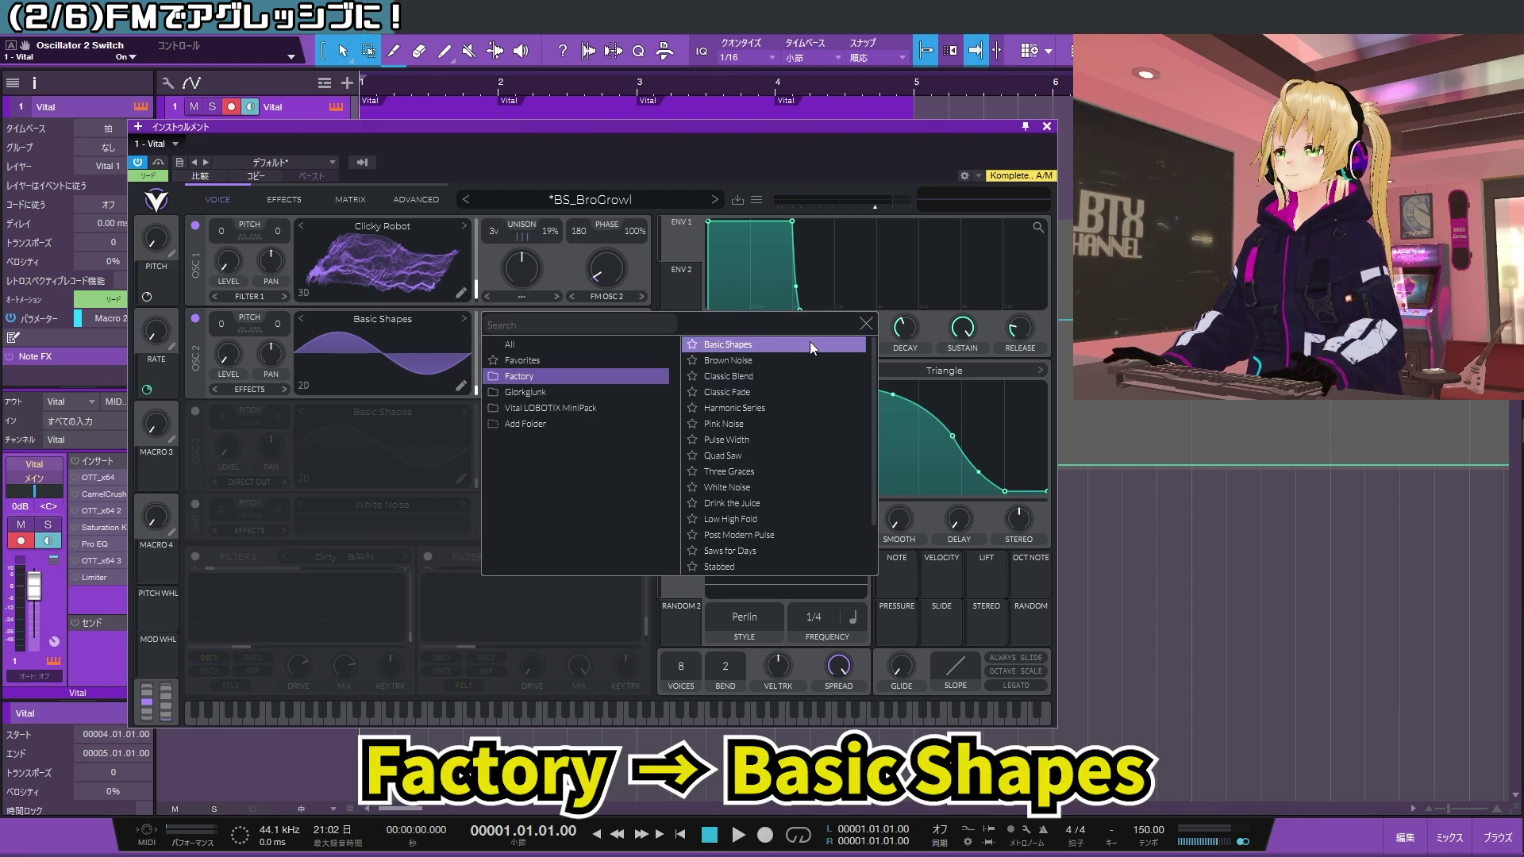
pyautogui.click(866, 324)
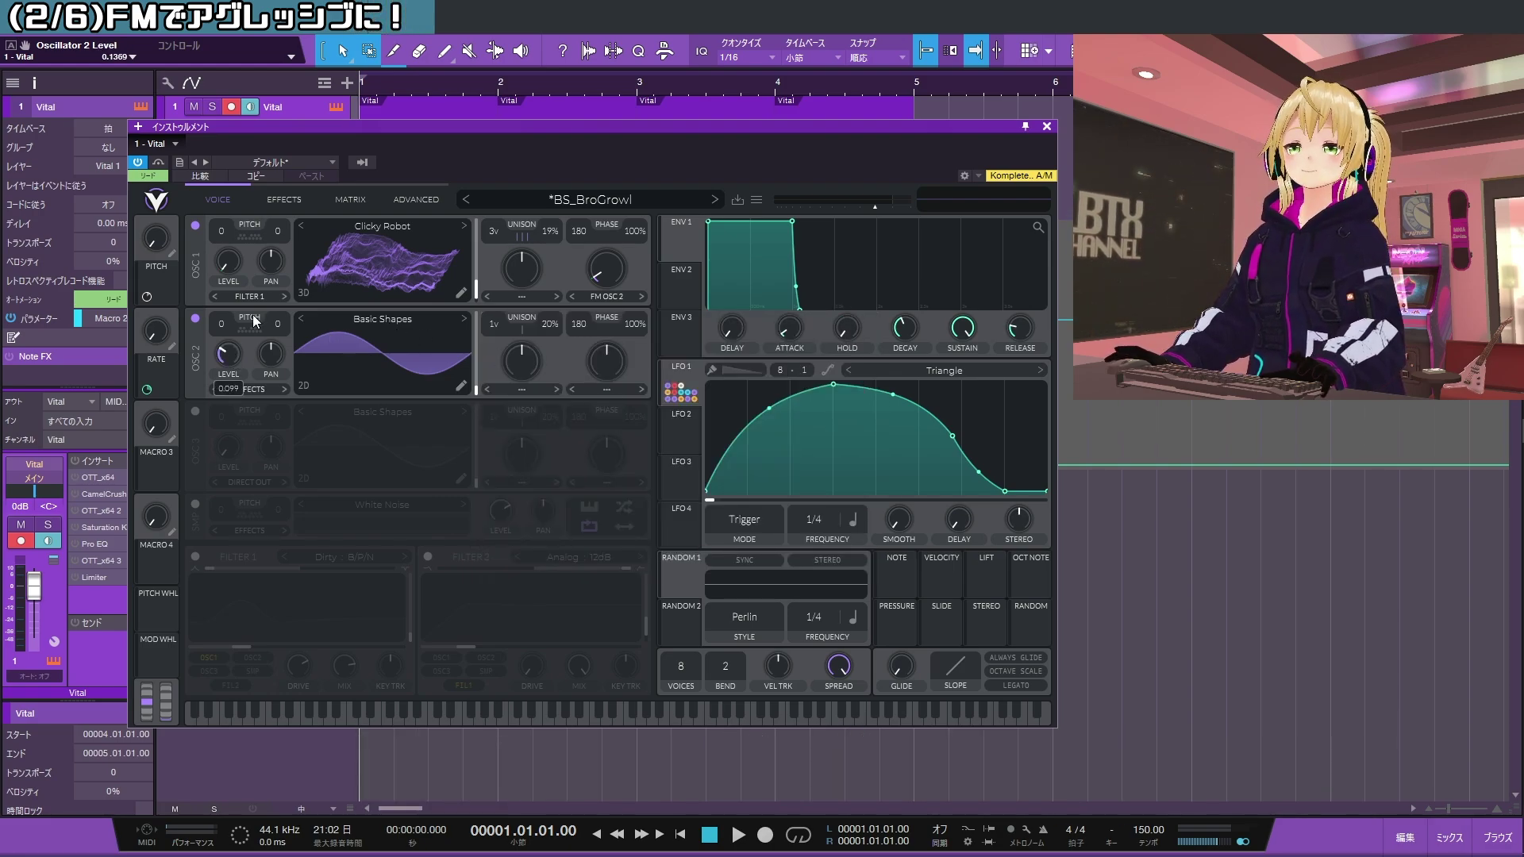
# - Silence oscillator 2's level, transpose it up 12 semitones and set its phase randomization to 0%
pyautogui.moveTo(231, 326); pyautogui.dragTo(261, 265)
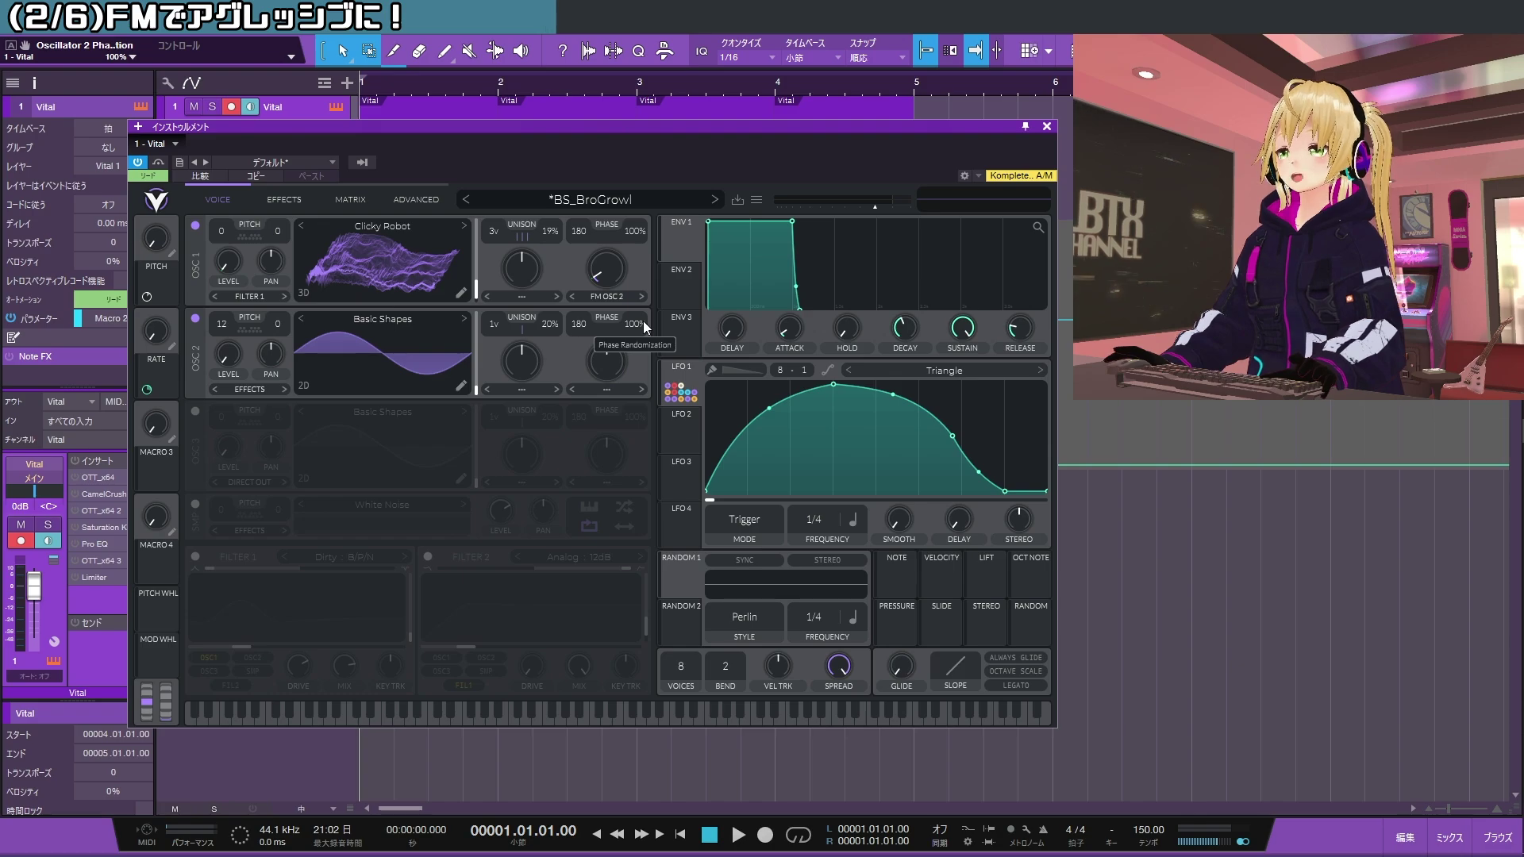
pyautogui.moveTo(643, 321); pyautogui.dragTo(649, 611)
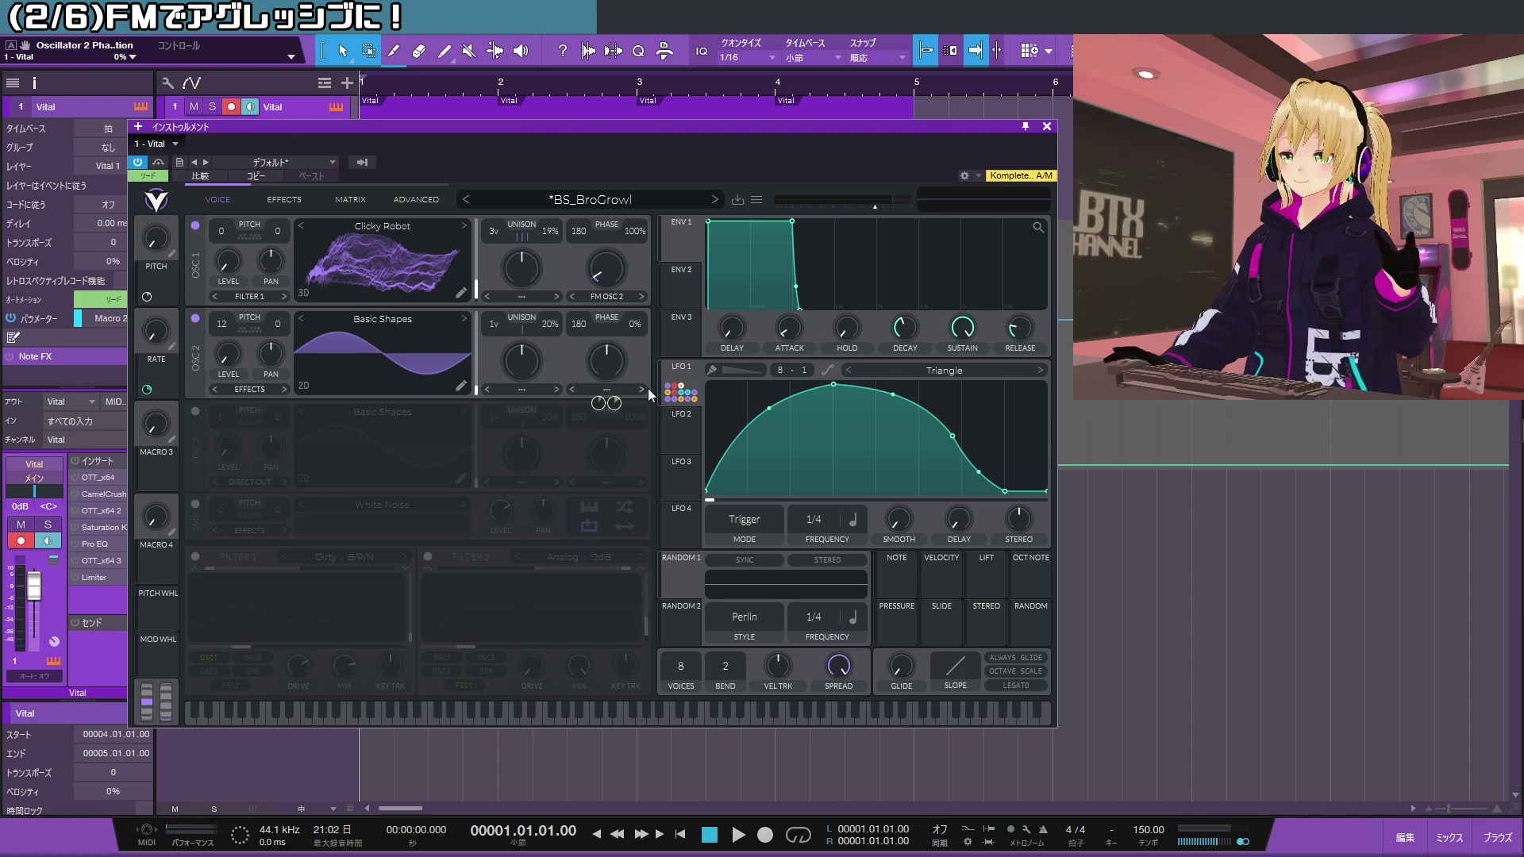
# - Raise oscillator 1's FM amount to 52.5% and set oscillator 2's distortion to Sync at 74.5%
pyautogui.moveTo(608, 274); pyautogui.dragTo(647, 268)
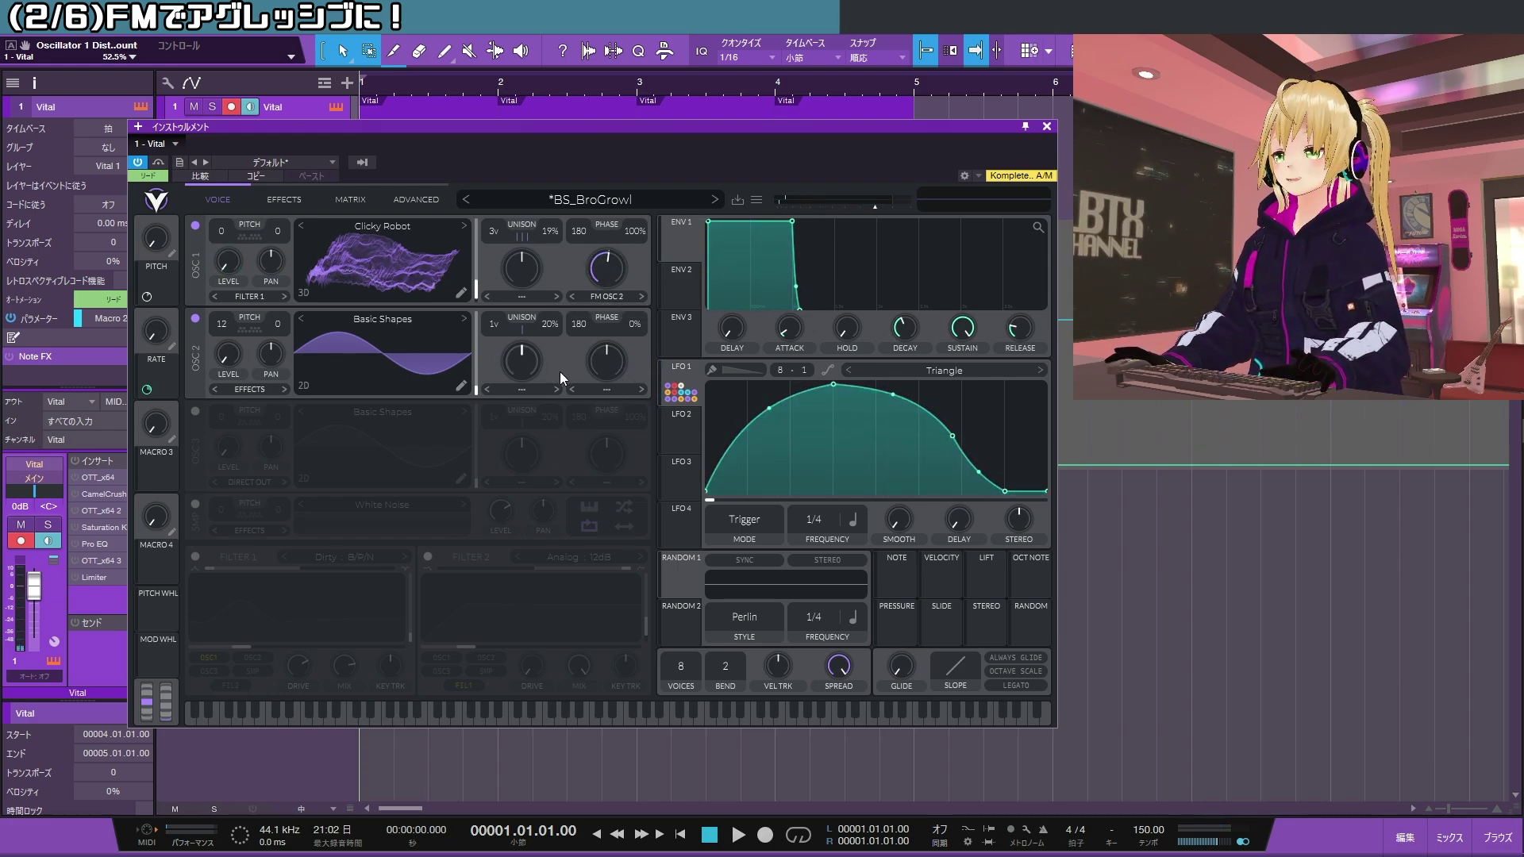
pyautogui.click(607, 388)
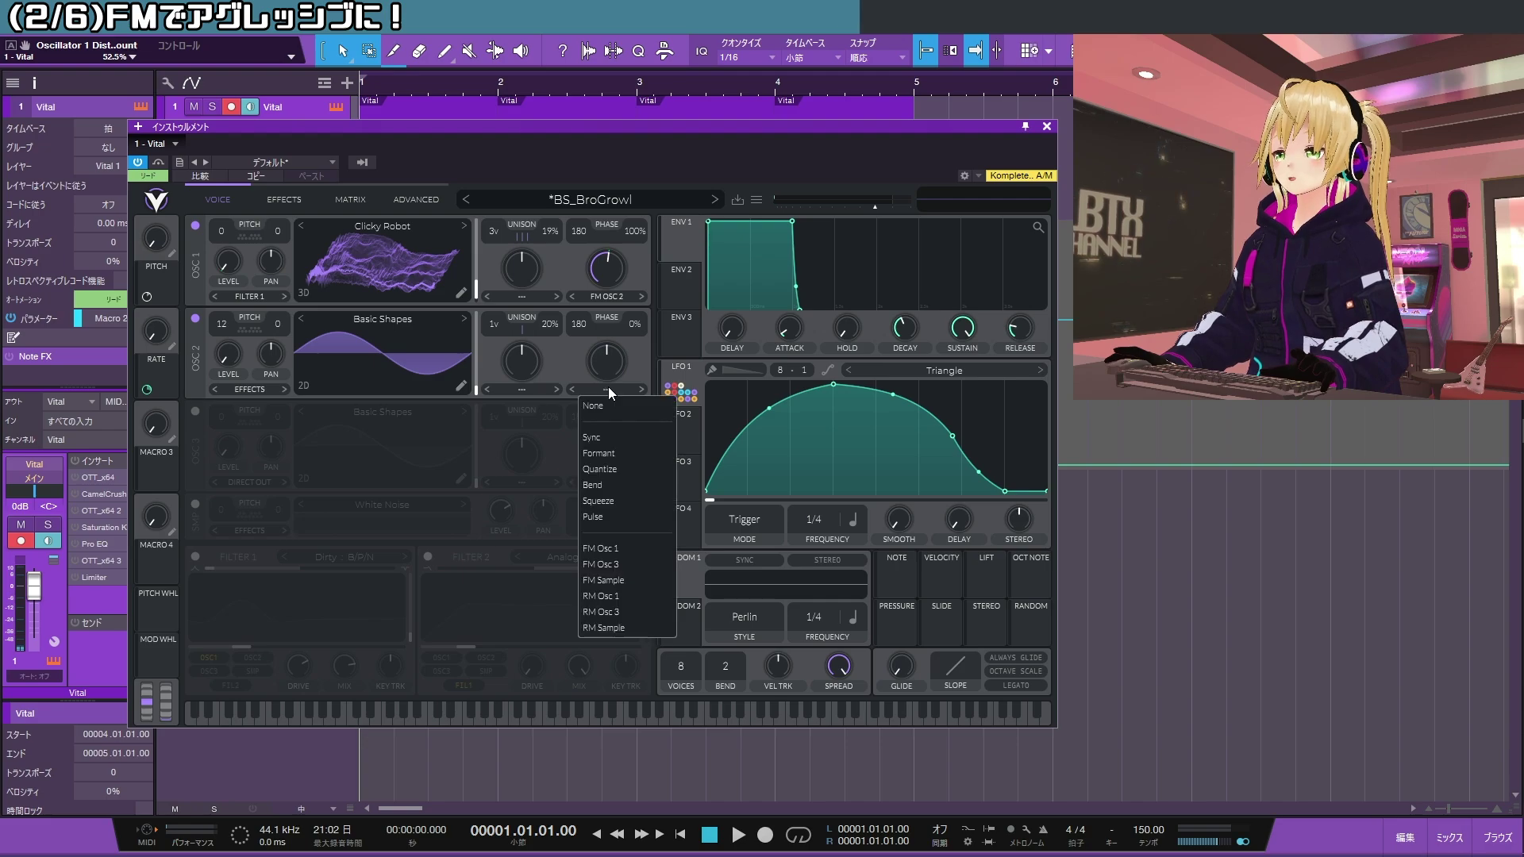
pyautogui.click(611, 438)
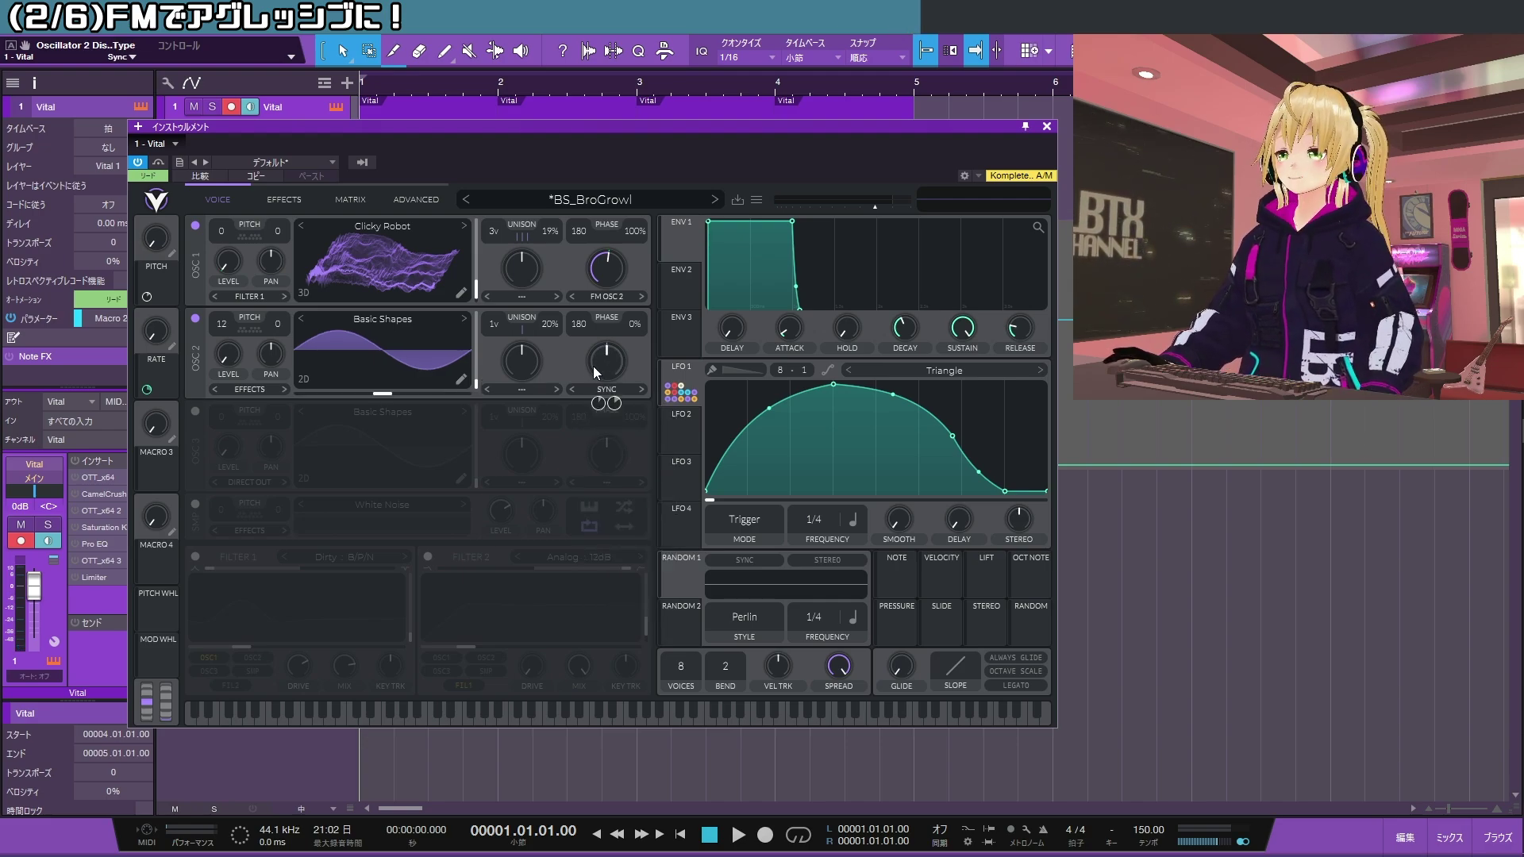
pyautogui.moveTo(612, 358); pyautogui.dragTo(624, 333)
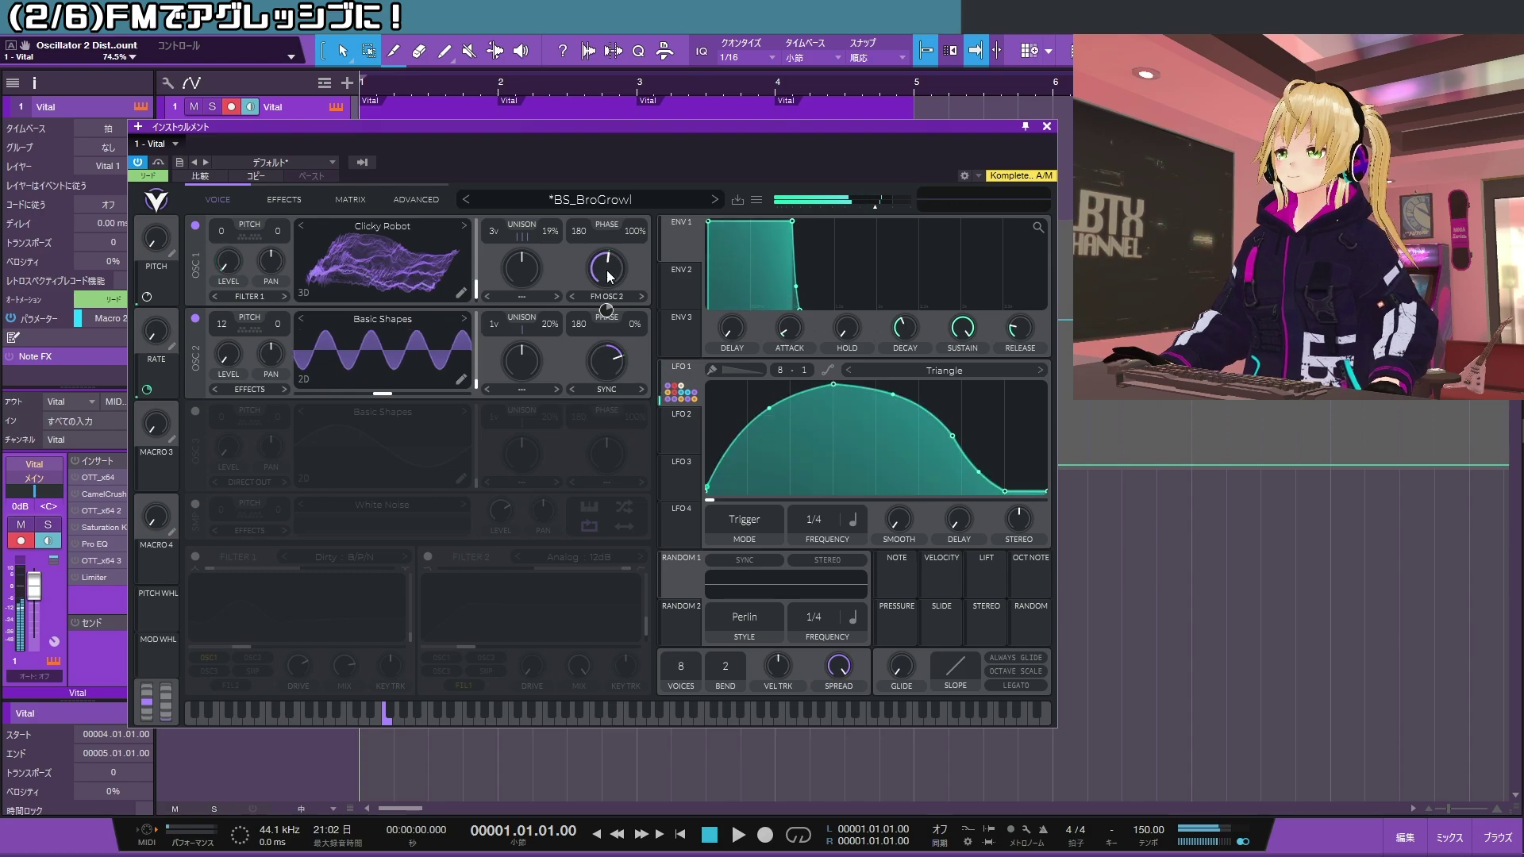
# - Reduce oscillator 1's FM amount to 15.5% with LFO 1 modulation of 0.185, and set oscillator 2's Sync amount to 64.5%
pyautogui.moveTo(606, 275); pyautogui.dragTo(609, 331)
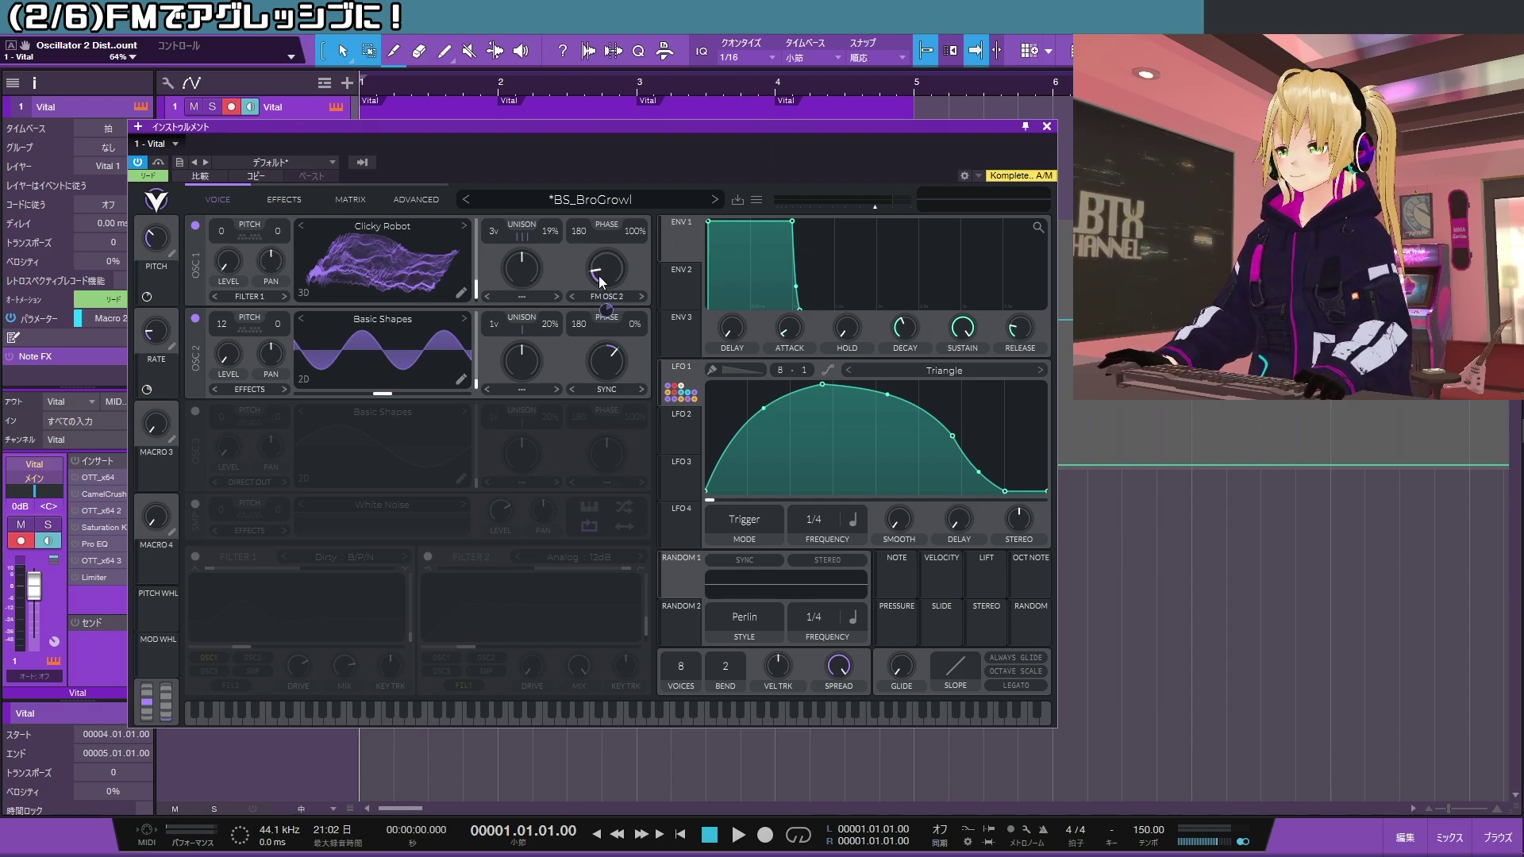
pyautogui.moveTo(609, 276)
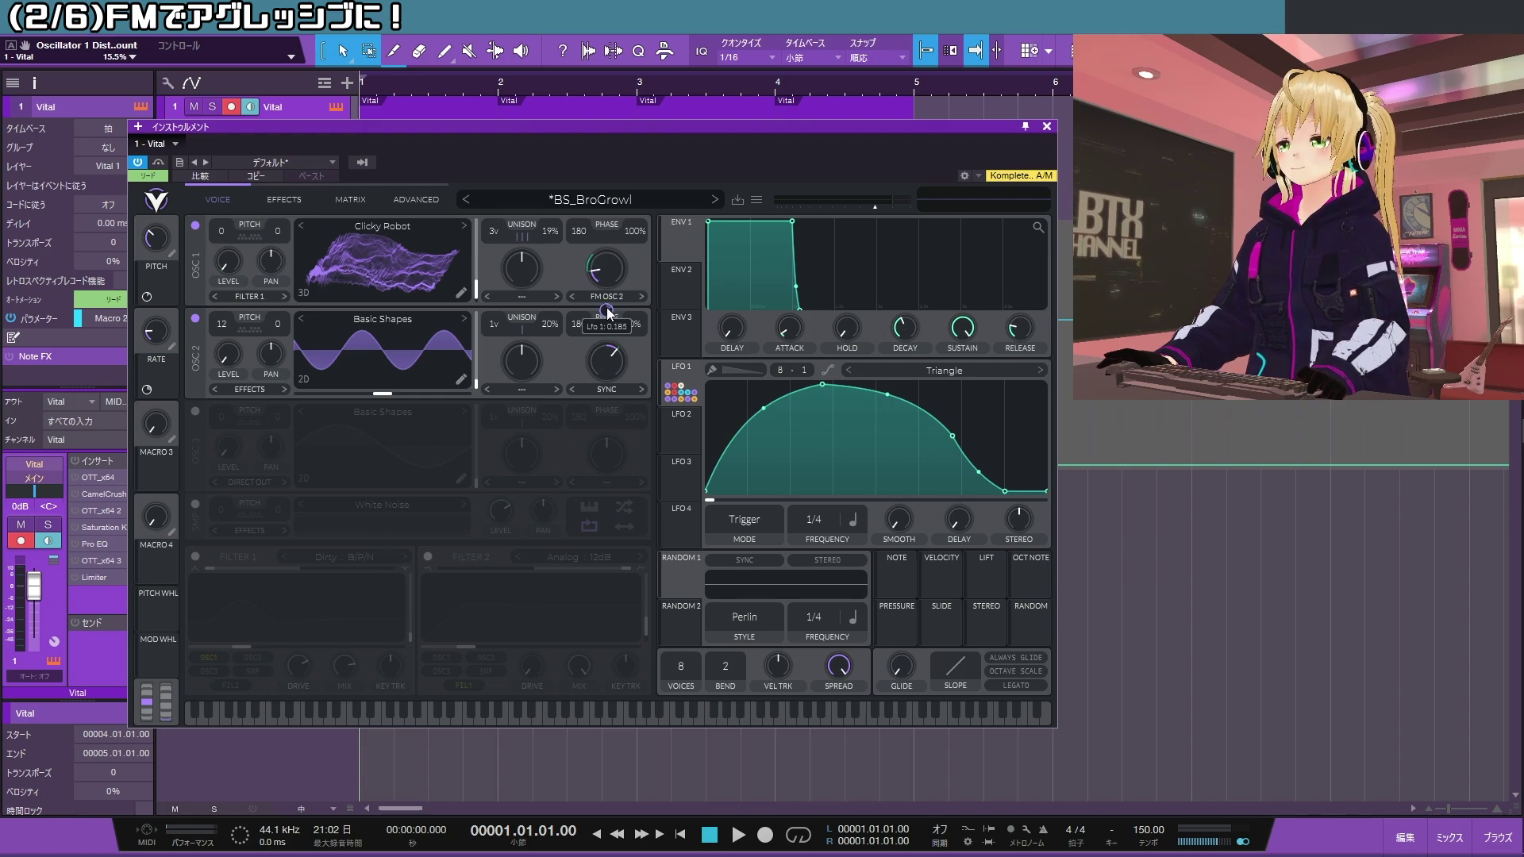
pyautogui.moveTo(606, 357)
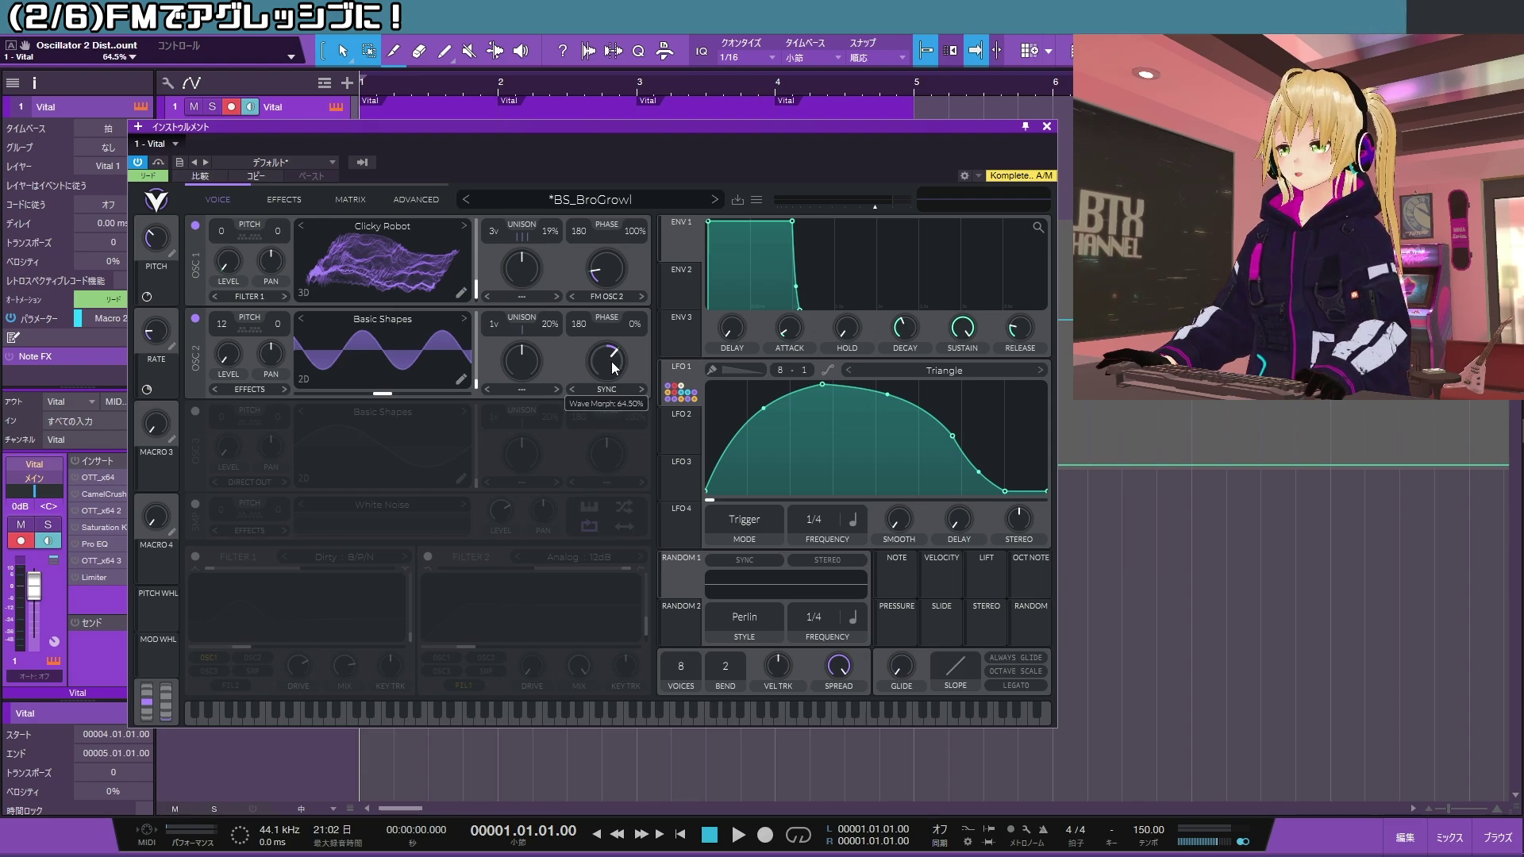
pyautogui.moveTo(600, 403)
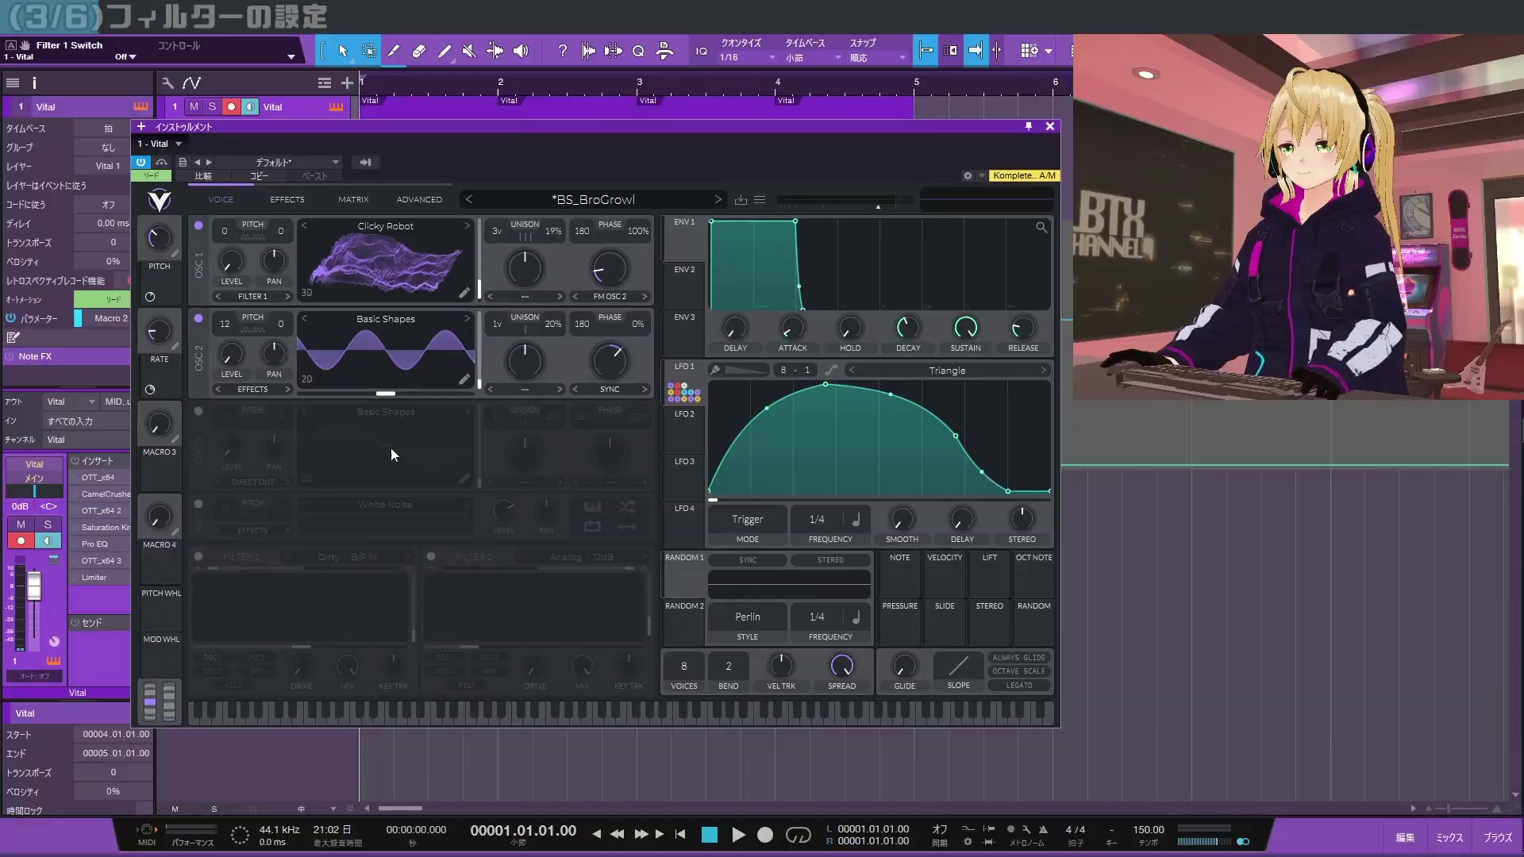
# - Enable Filter 1 and set its model to Dirty with the B/P/N style
pyautogui.click(197, 557)
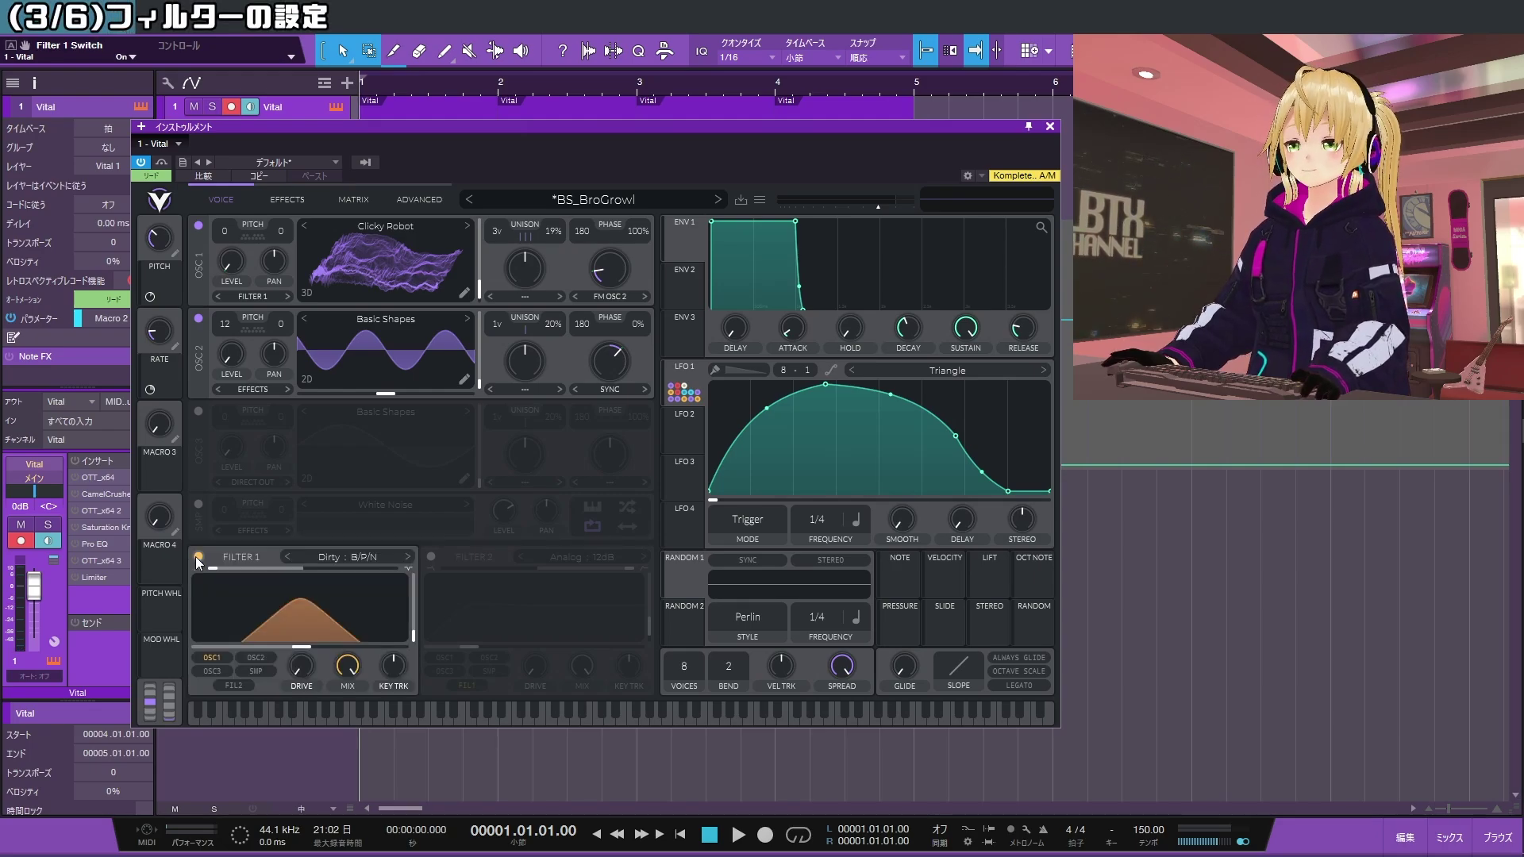
pyautogui.click(359, 556)
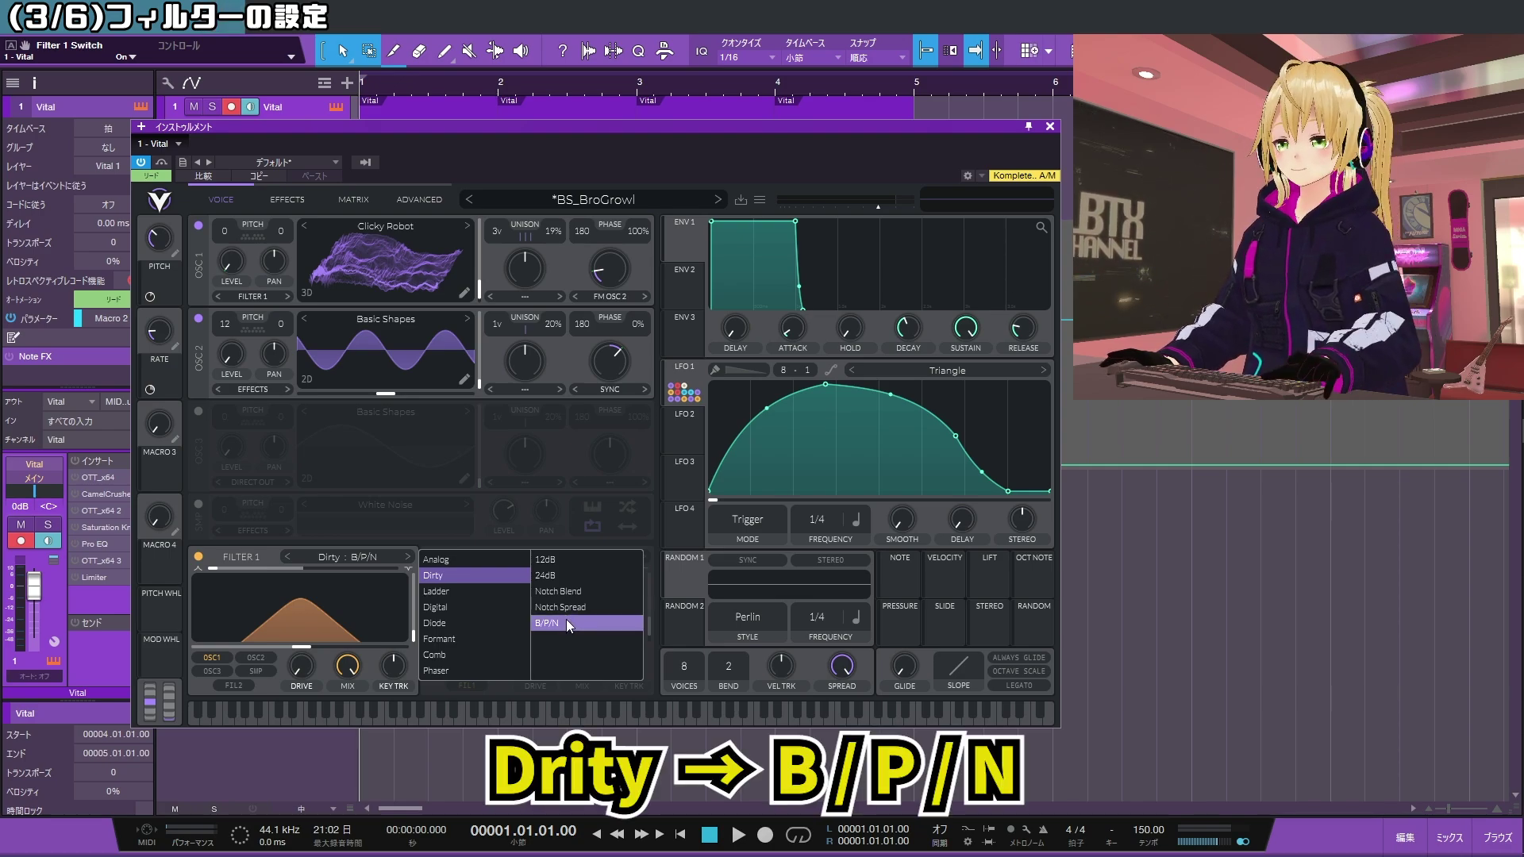
pyautogui.click(262, 552)
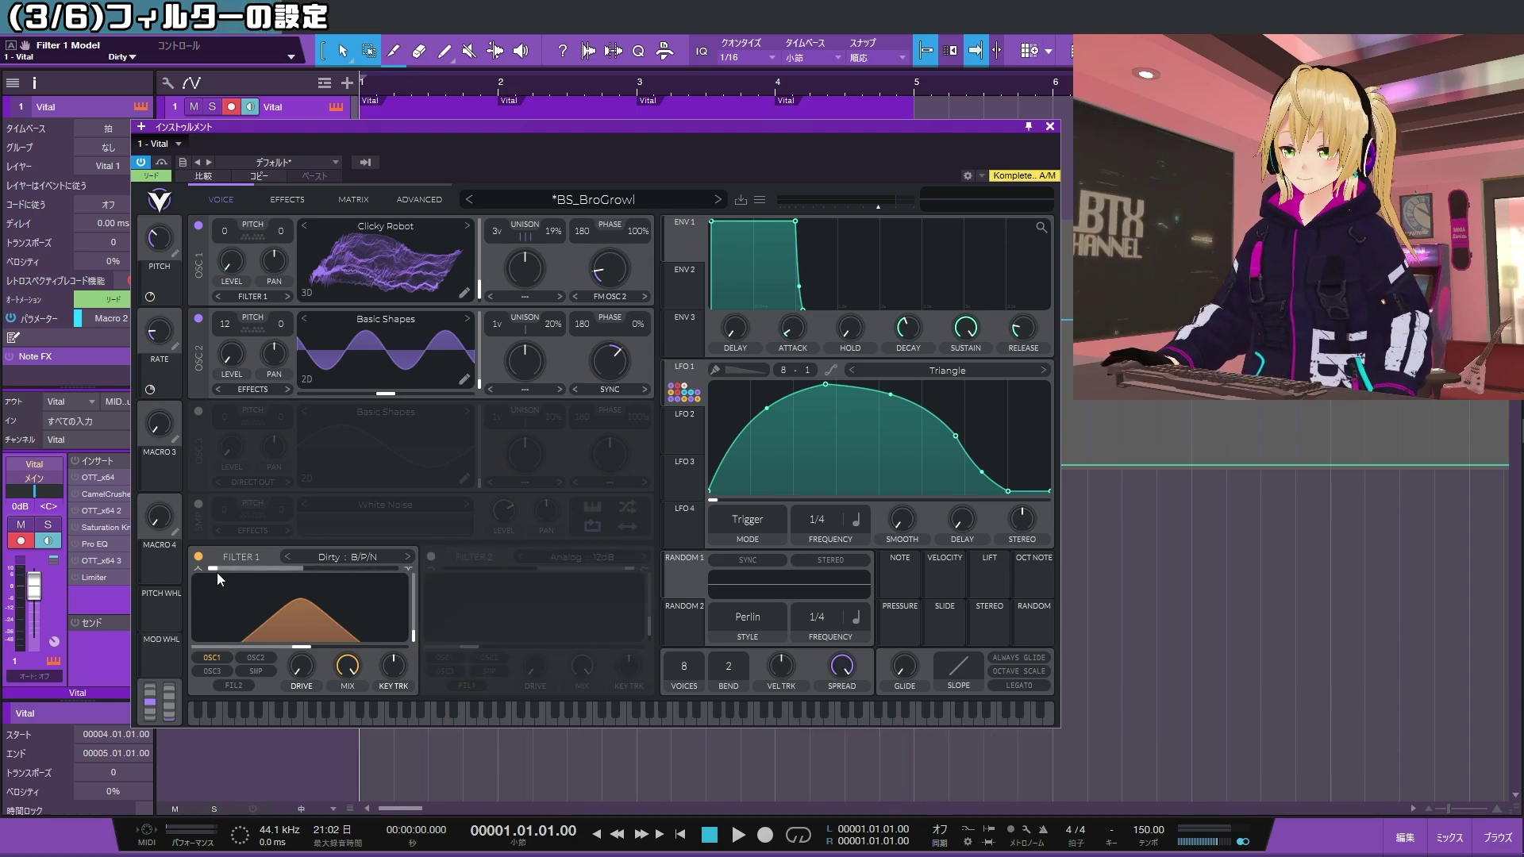
# - Audition Filter 1's blend by sweeping it up to 2 and back to 0
pyautogui.moveTo(215, 573)
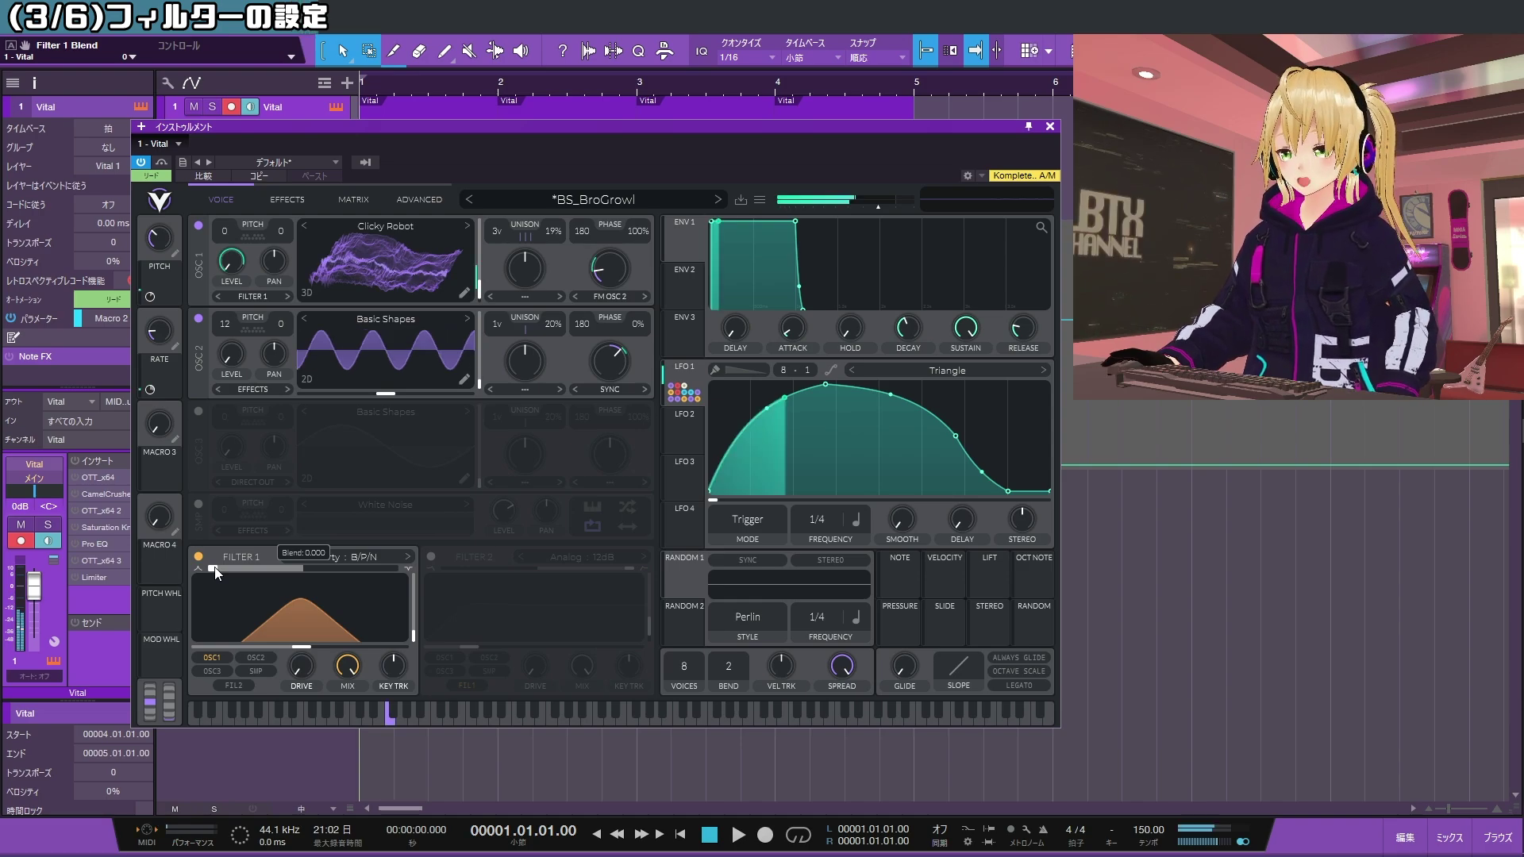
pyautogui.moveTo(229, 564); pyautogui.dragTo(465, 564)
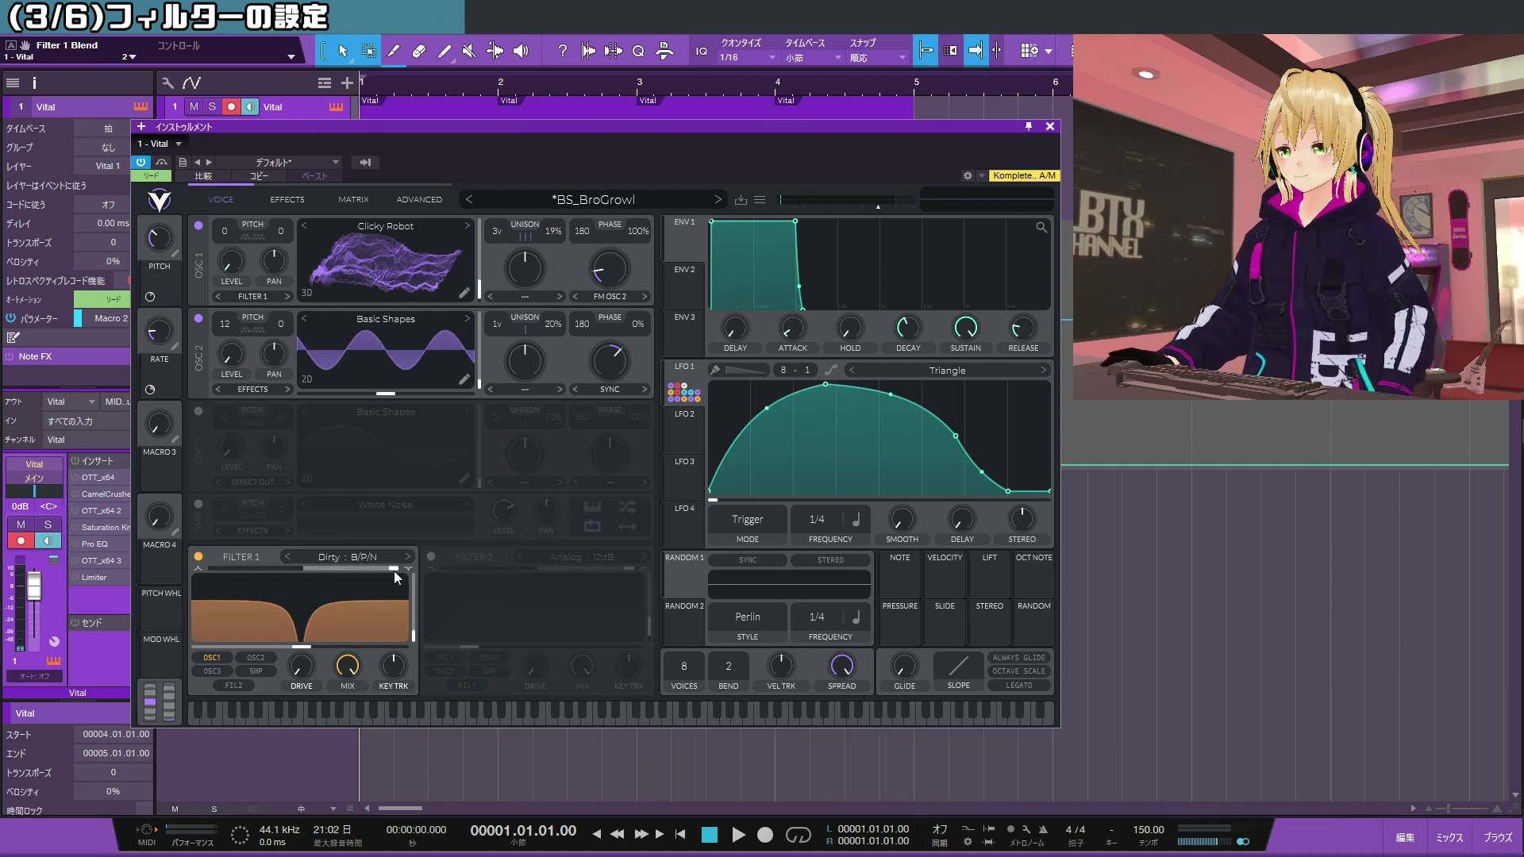
pyautogui.moveTo(394, 568); pyautogui.dragTo(160, 578)
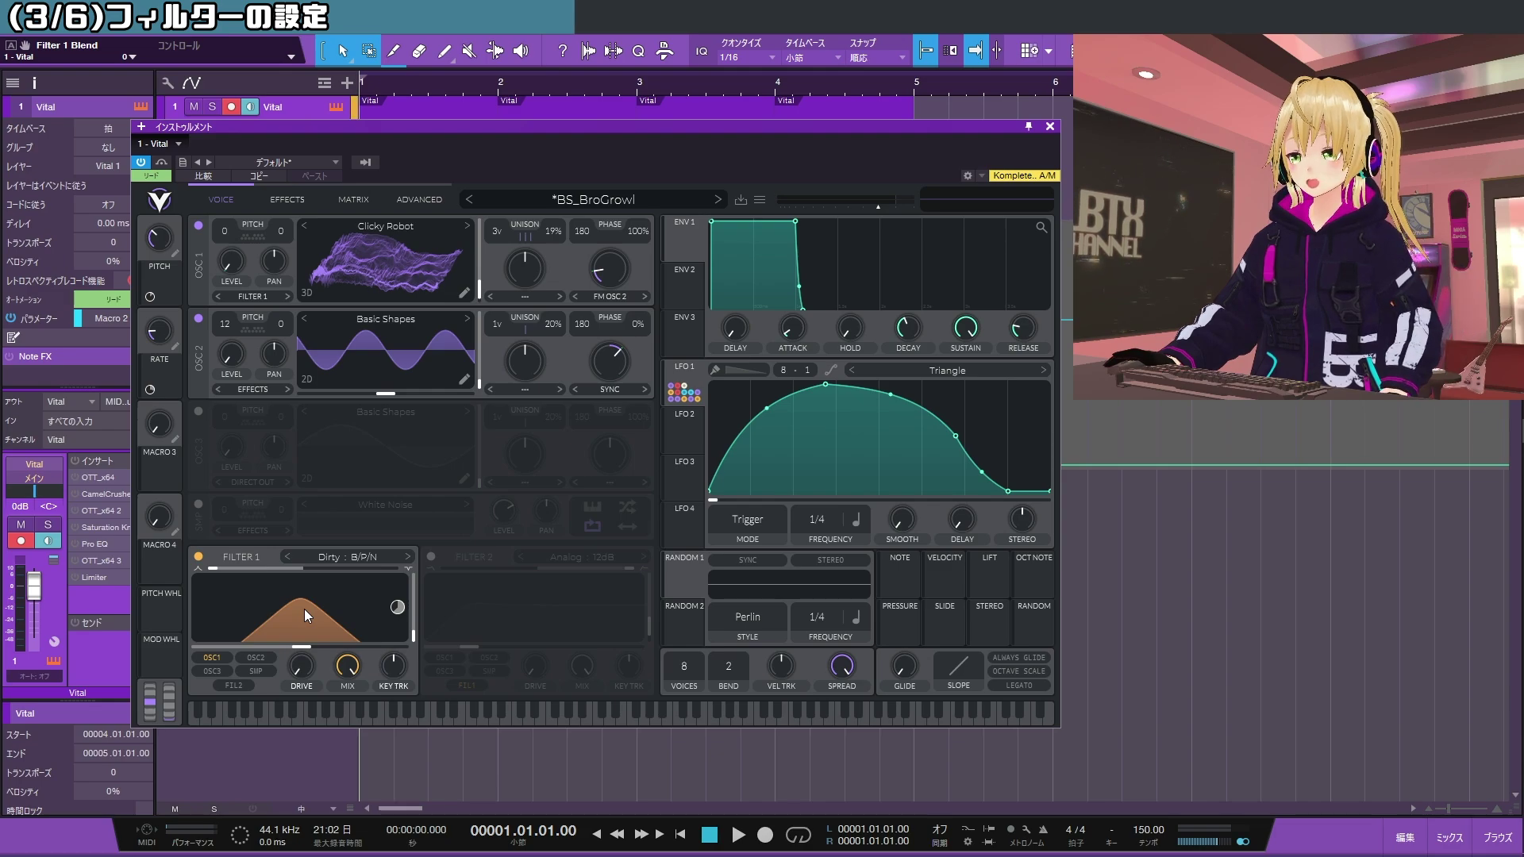
# - Lower Filter 1's cutoff, modulate it with LFO 1 by 46.11 and raise the filter's drive
pyautogui.moveTo(302, 610); pyautogui.dragTo(270, 640)
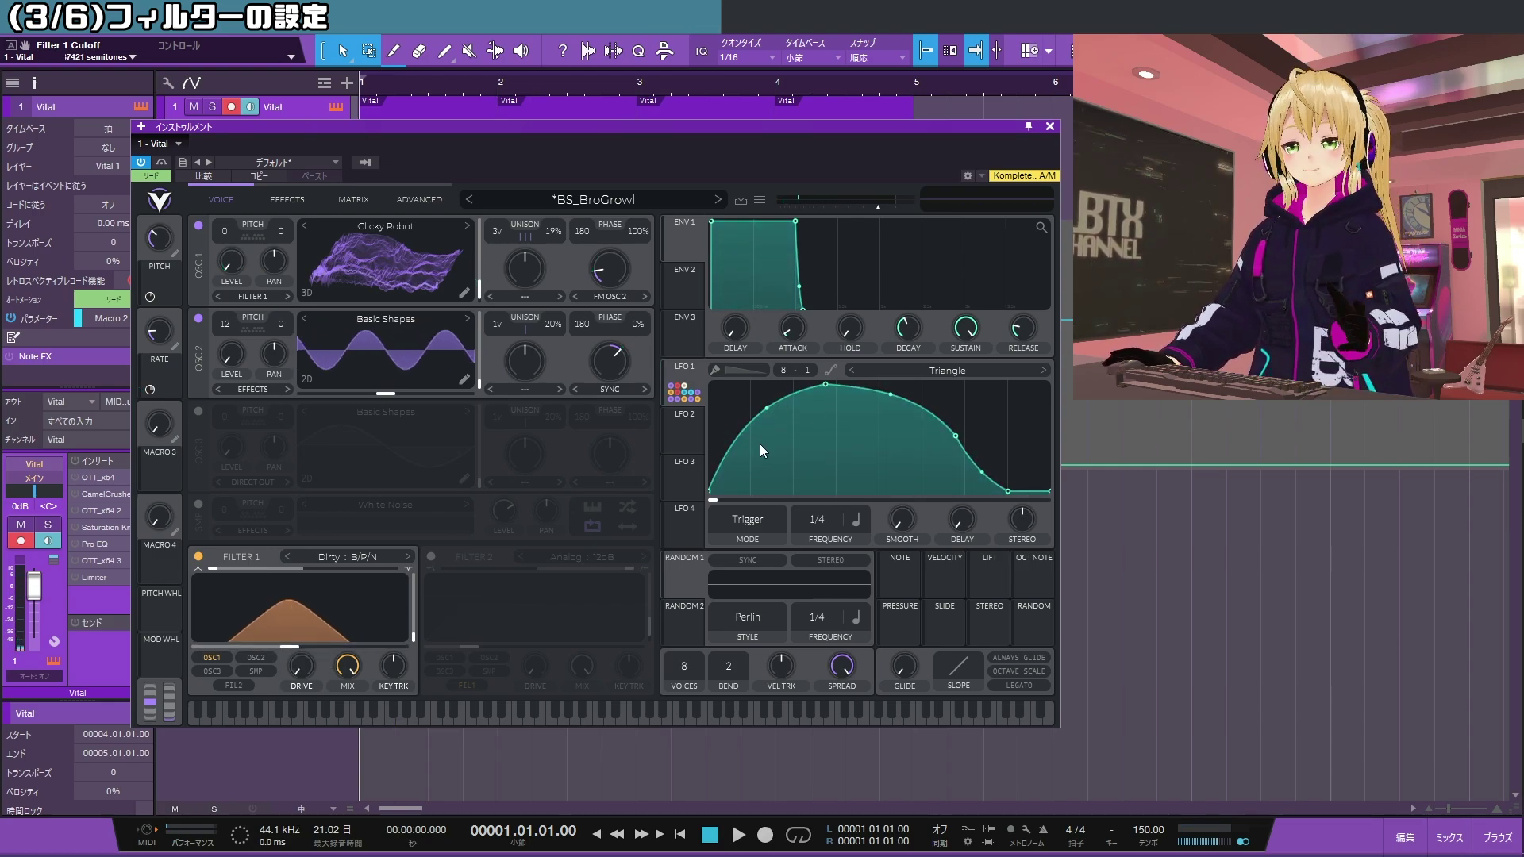
pyautogui.moveTo(289, 647); pyautogui.dragTo(246, 646)
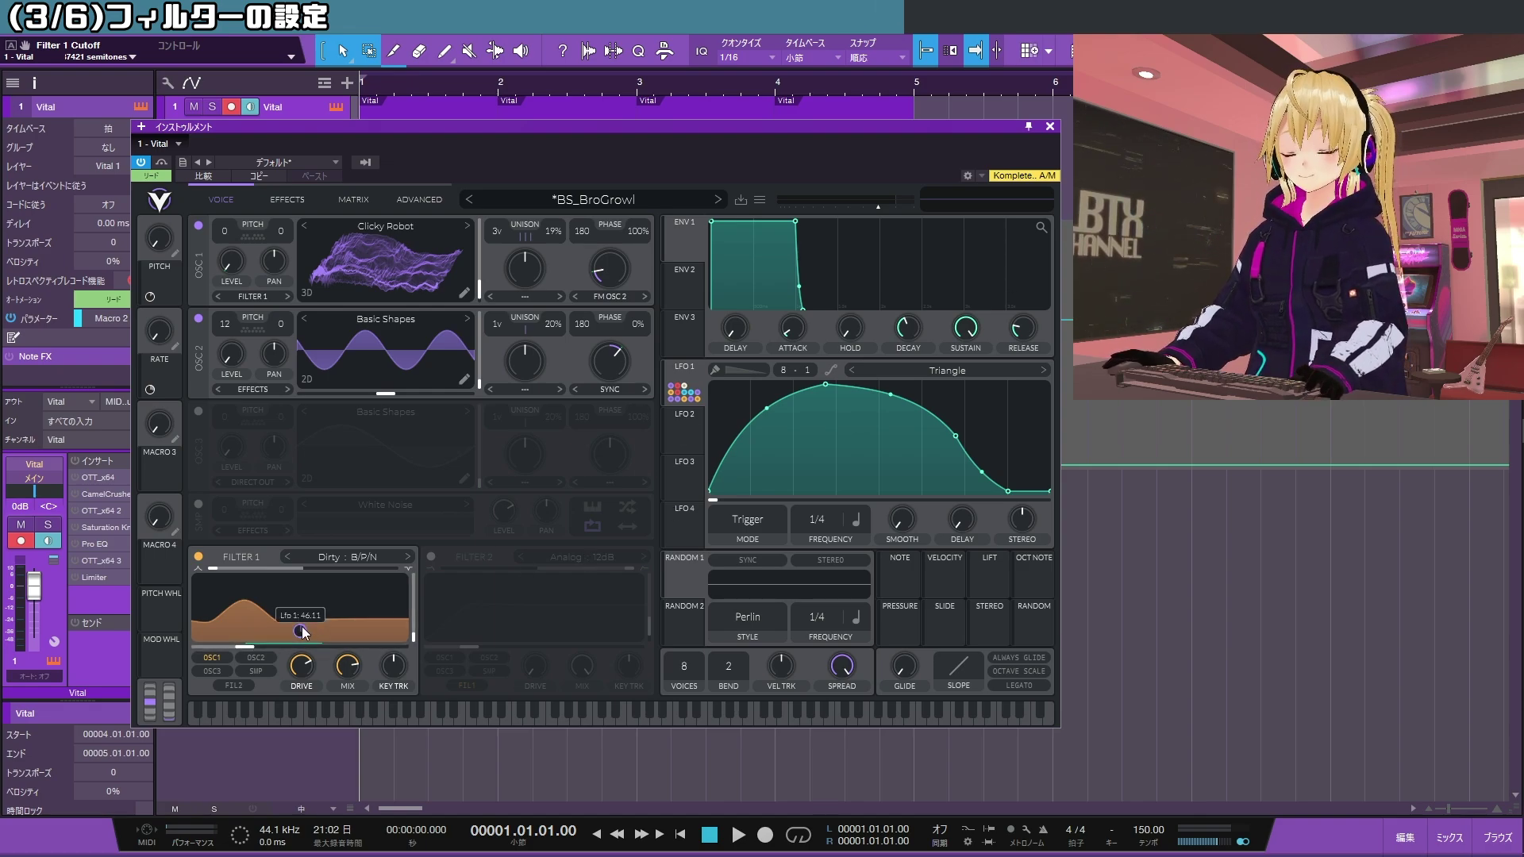
pyautogui.moveTo(302, 626); pyautogui.dragTo(414, 609)
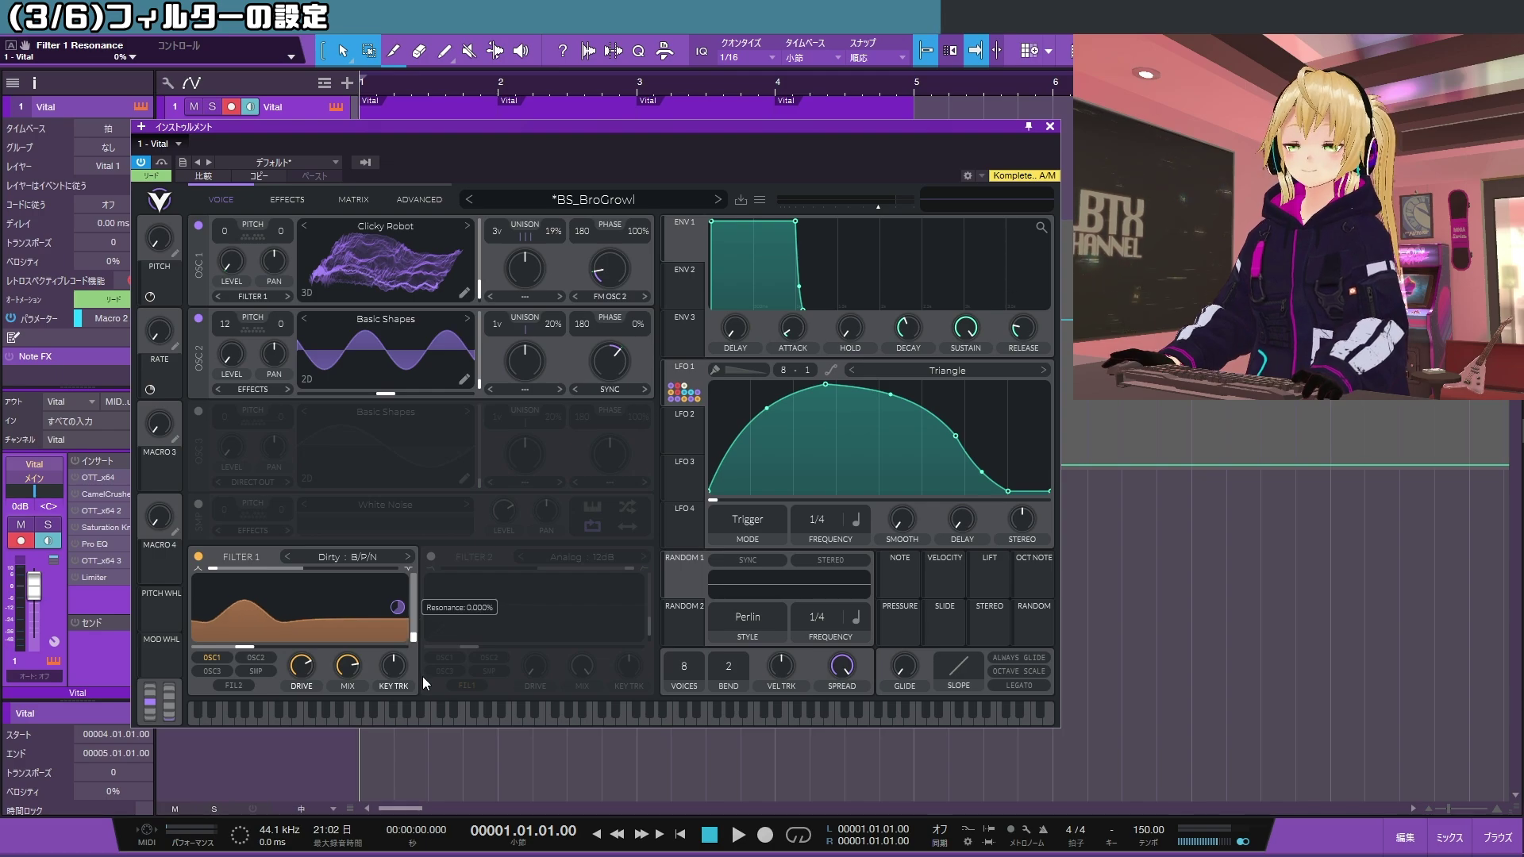
pyautogui.moveTo(401, 609)
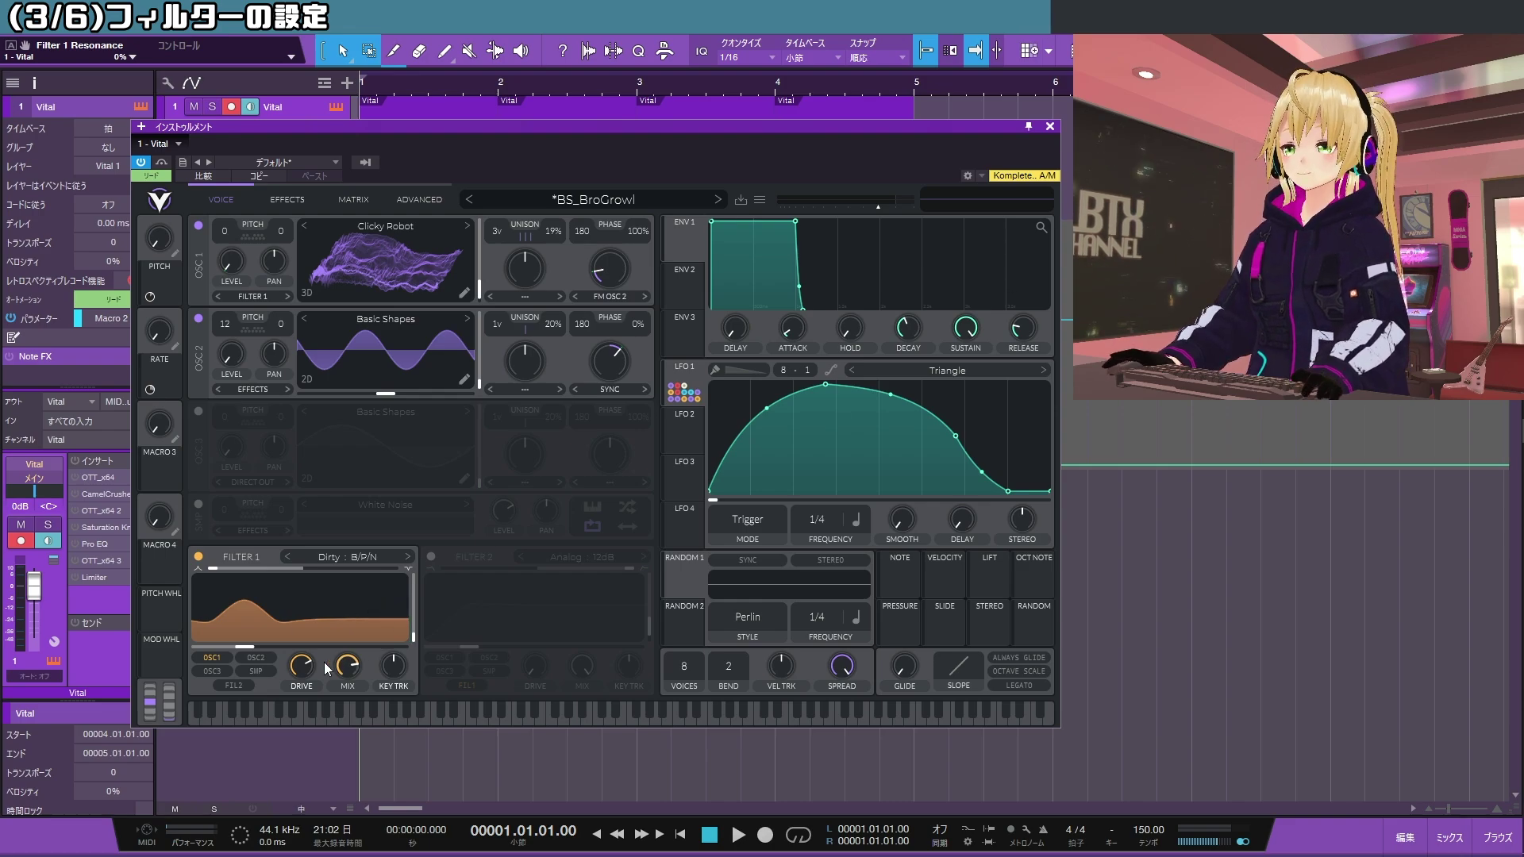
pyautogui.moveTo(300, 675)
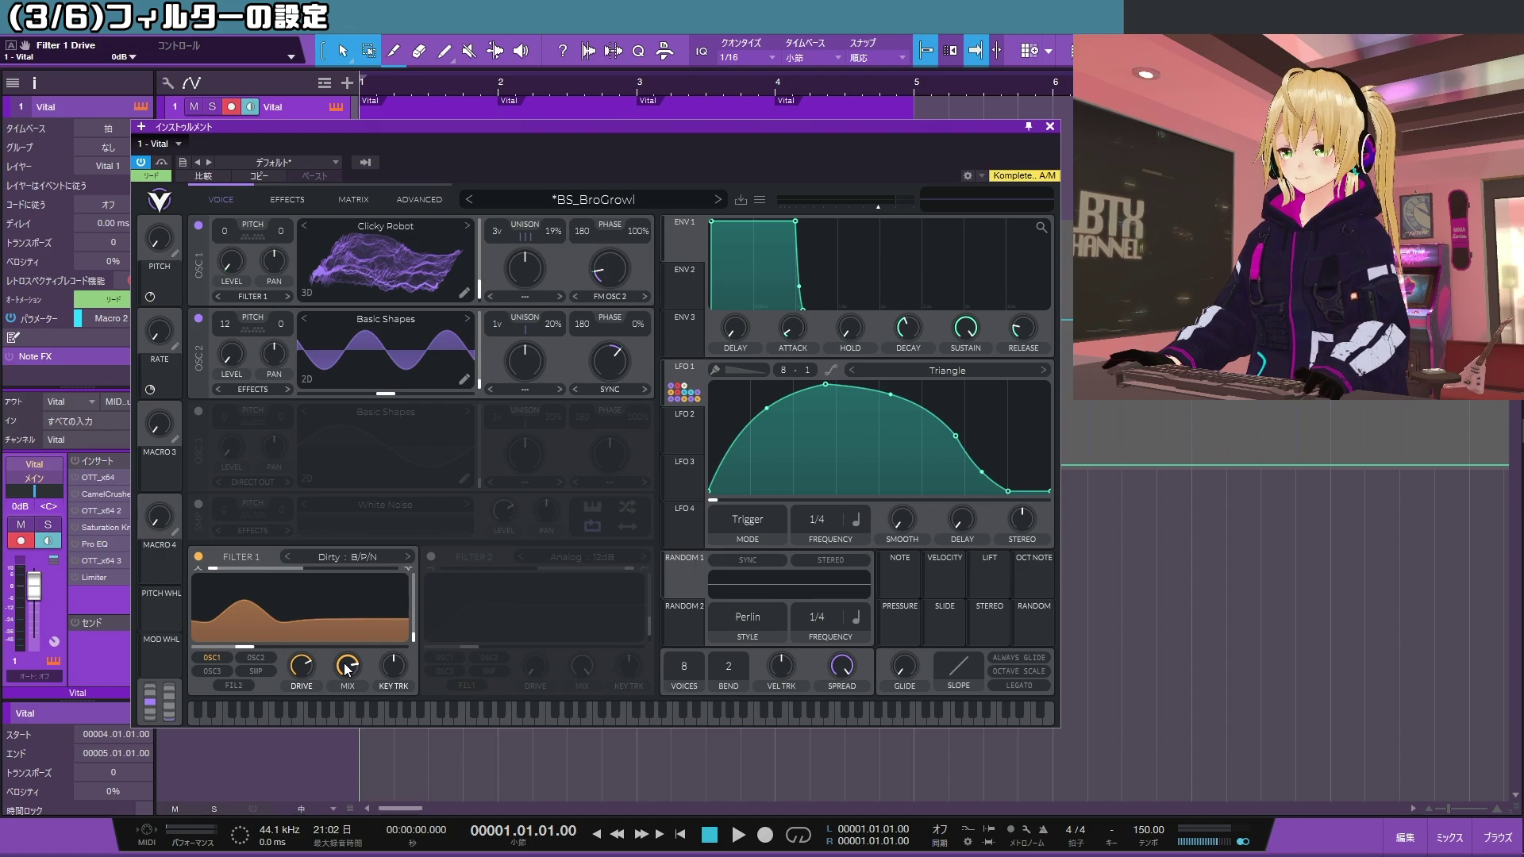
# - Audition Filter 1's mix at 78.5% and 100%, and set it to 87% to keep the original highs
pyautogui.moveTo(345, 663)
pyautogui.mouseDown()
pyautogui.moveTo(361, 626)
pyautogui.moveTo(344, 645)
pyautogui.mouseUp()
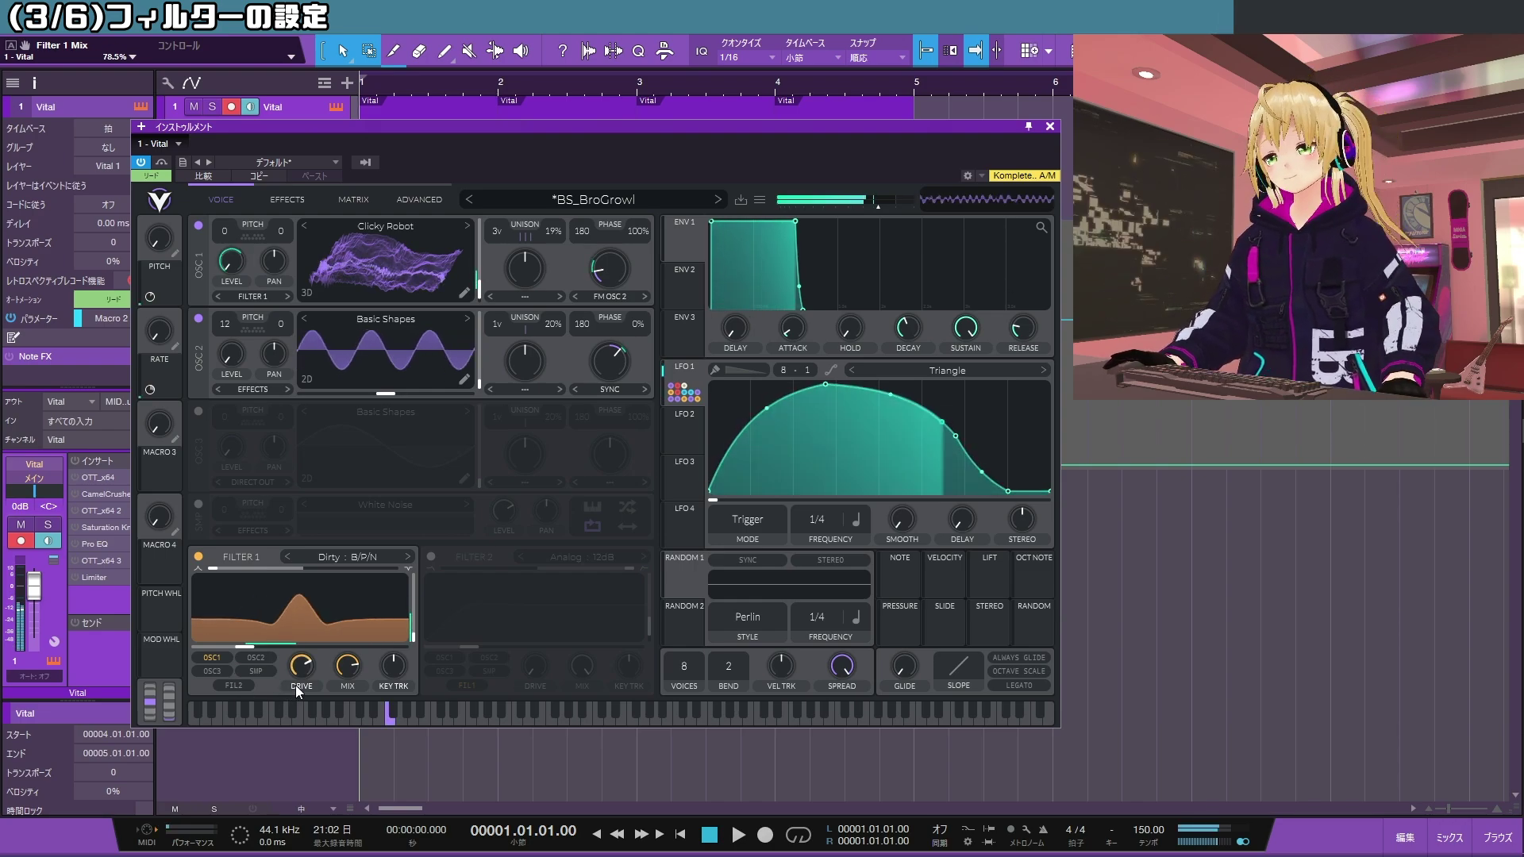
pyautogui.doubleClick(347, 675)
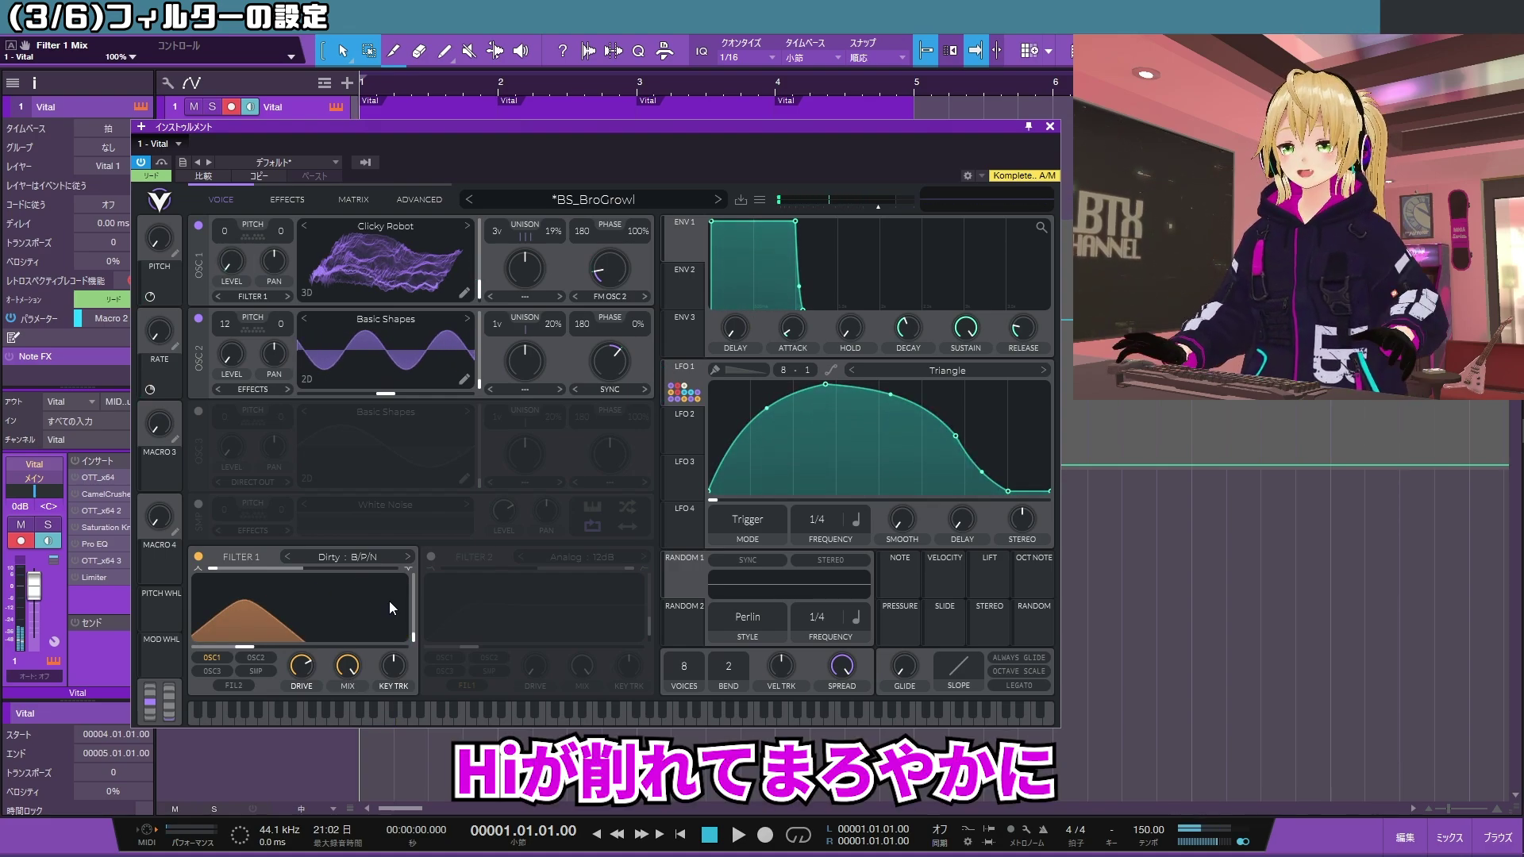
pyautogui.moveTo(347, 665); pyautogui.dragTo(331, 675)
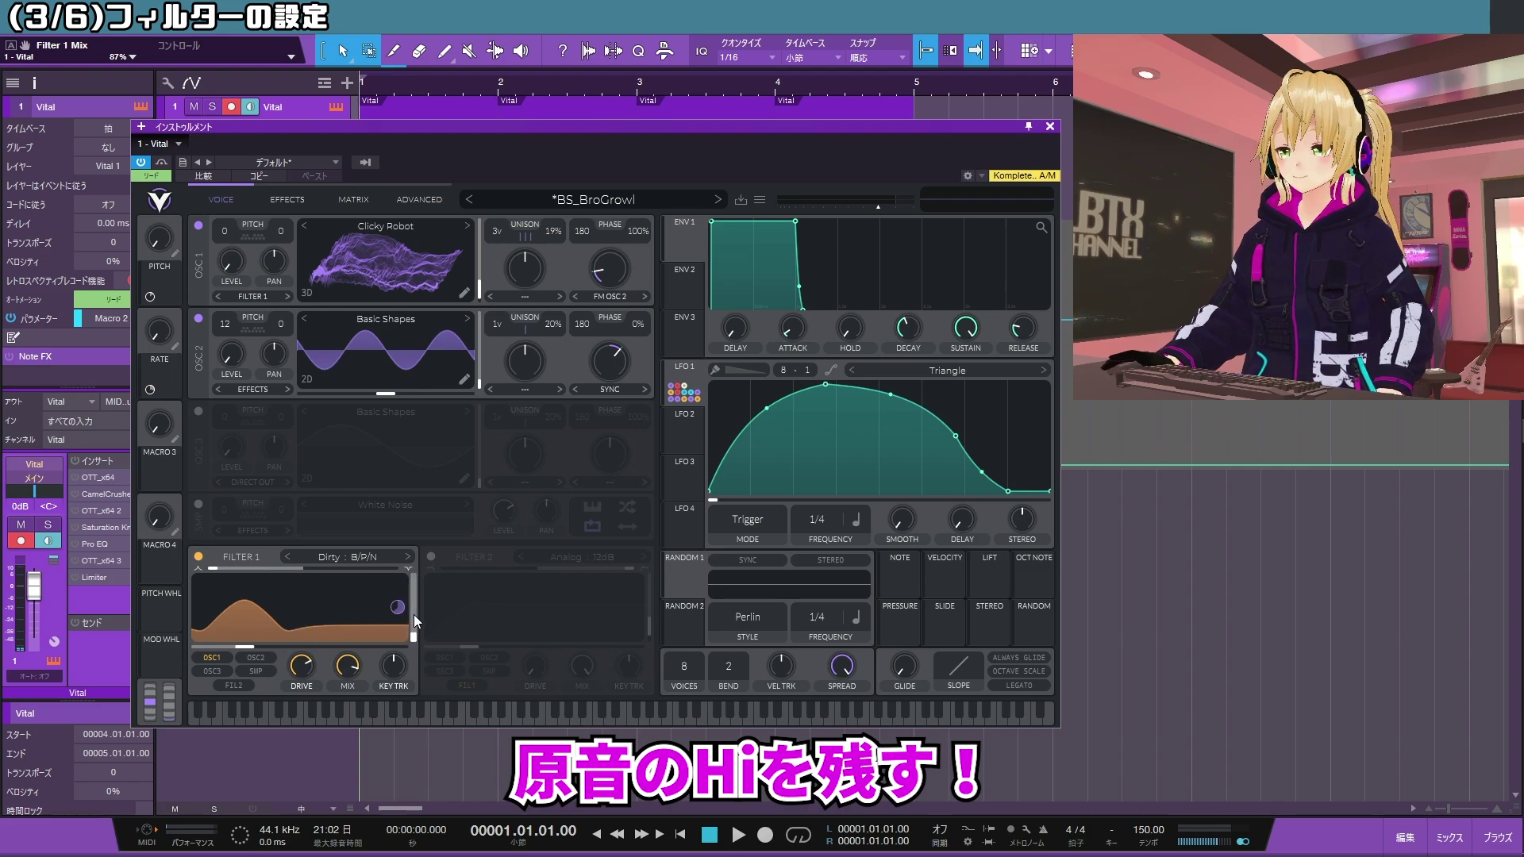
# - Enable the Multiband Compressor effect and check its band gain, attack and release
pyautogui.moveTo(345, 658); pyautogui.dragTo(346, 663)
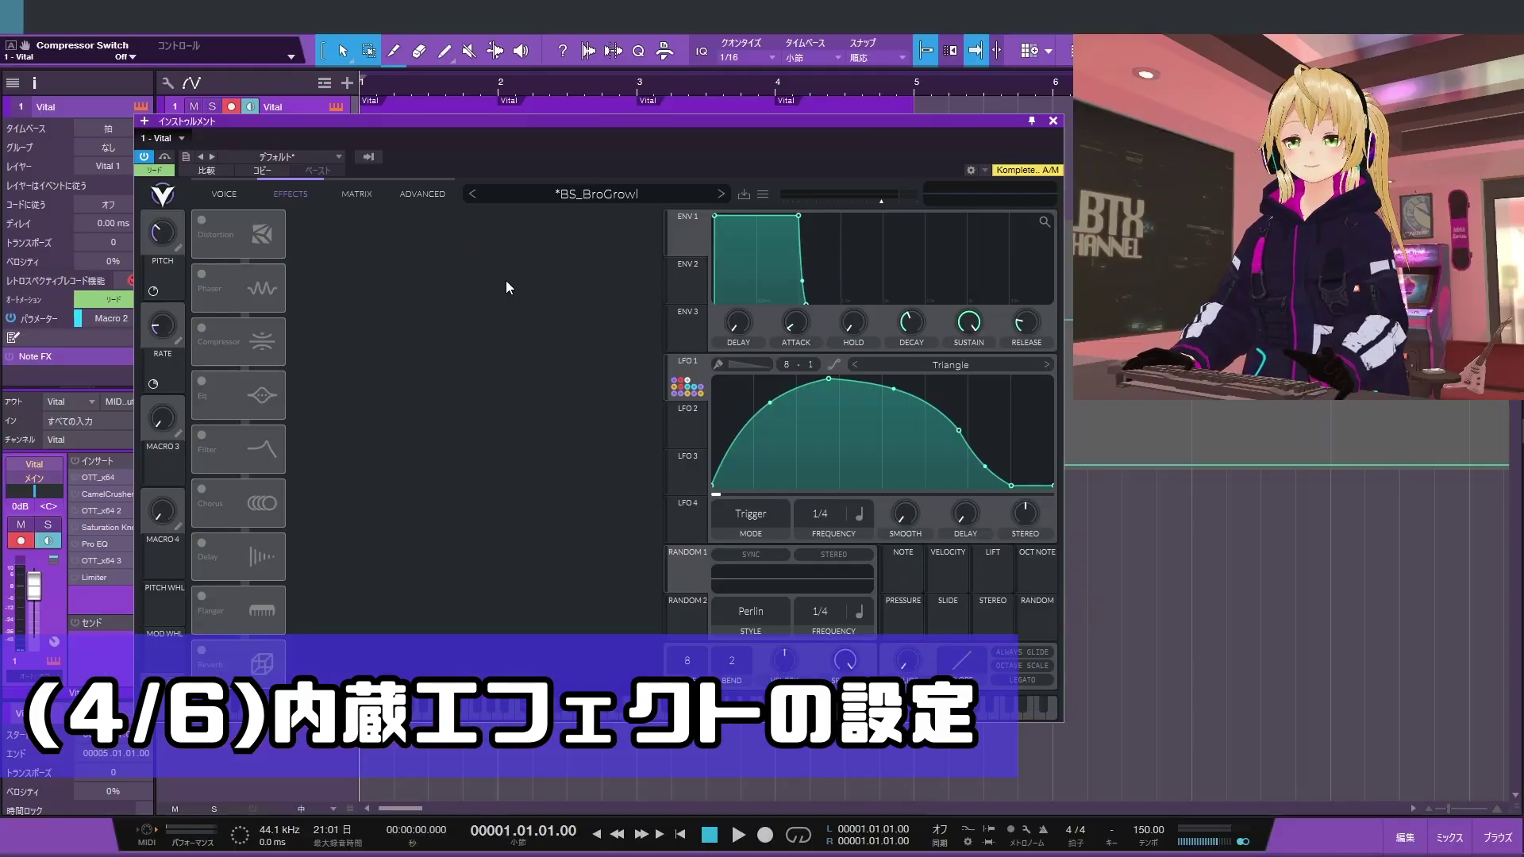
pyautogui.click(202, 327)
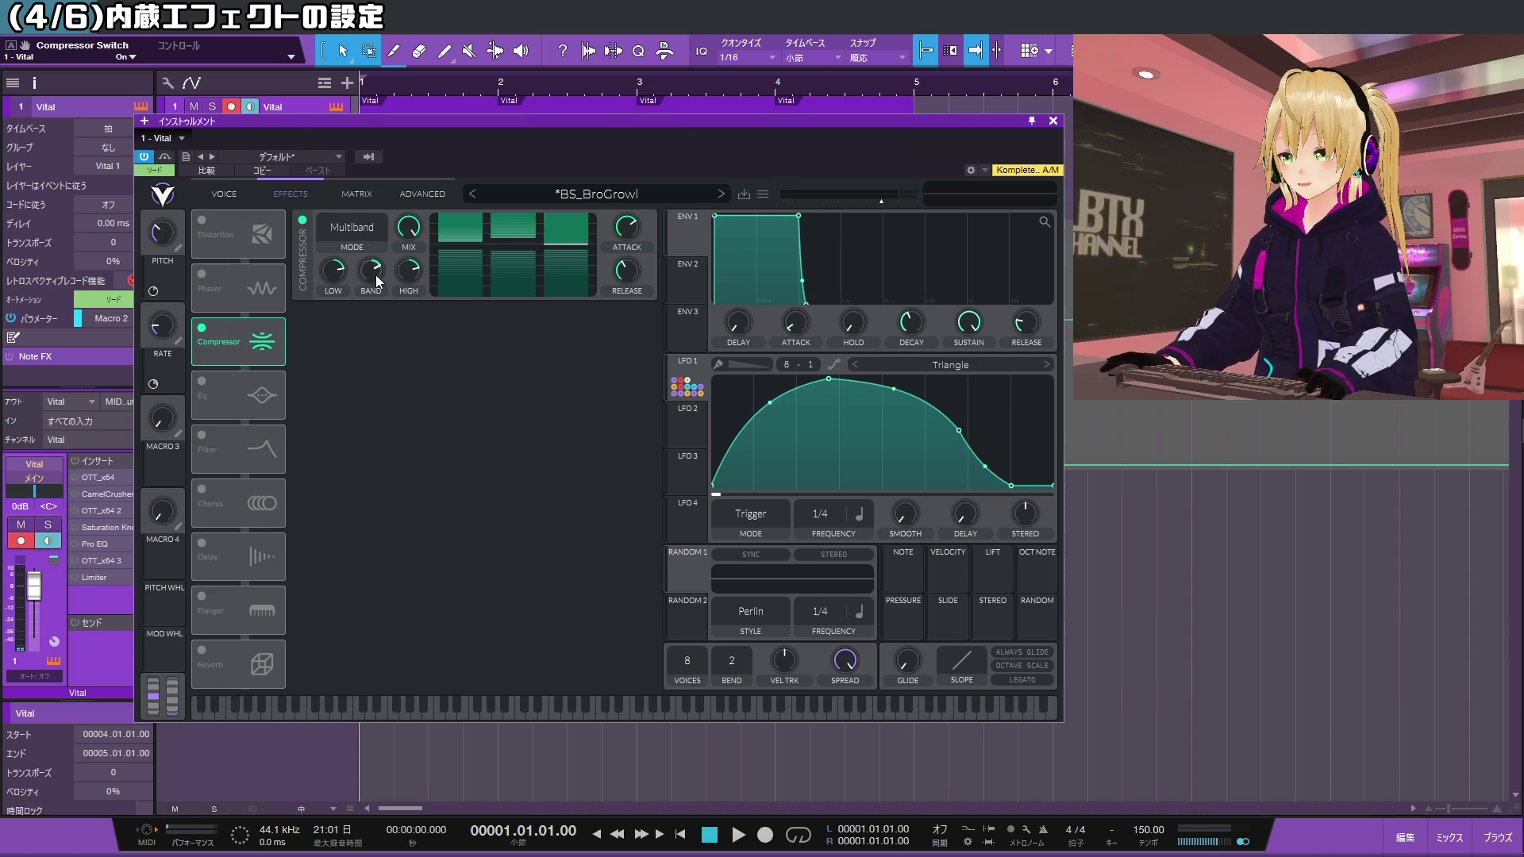
pyautogui.moveTo(373, 277)
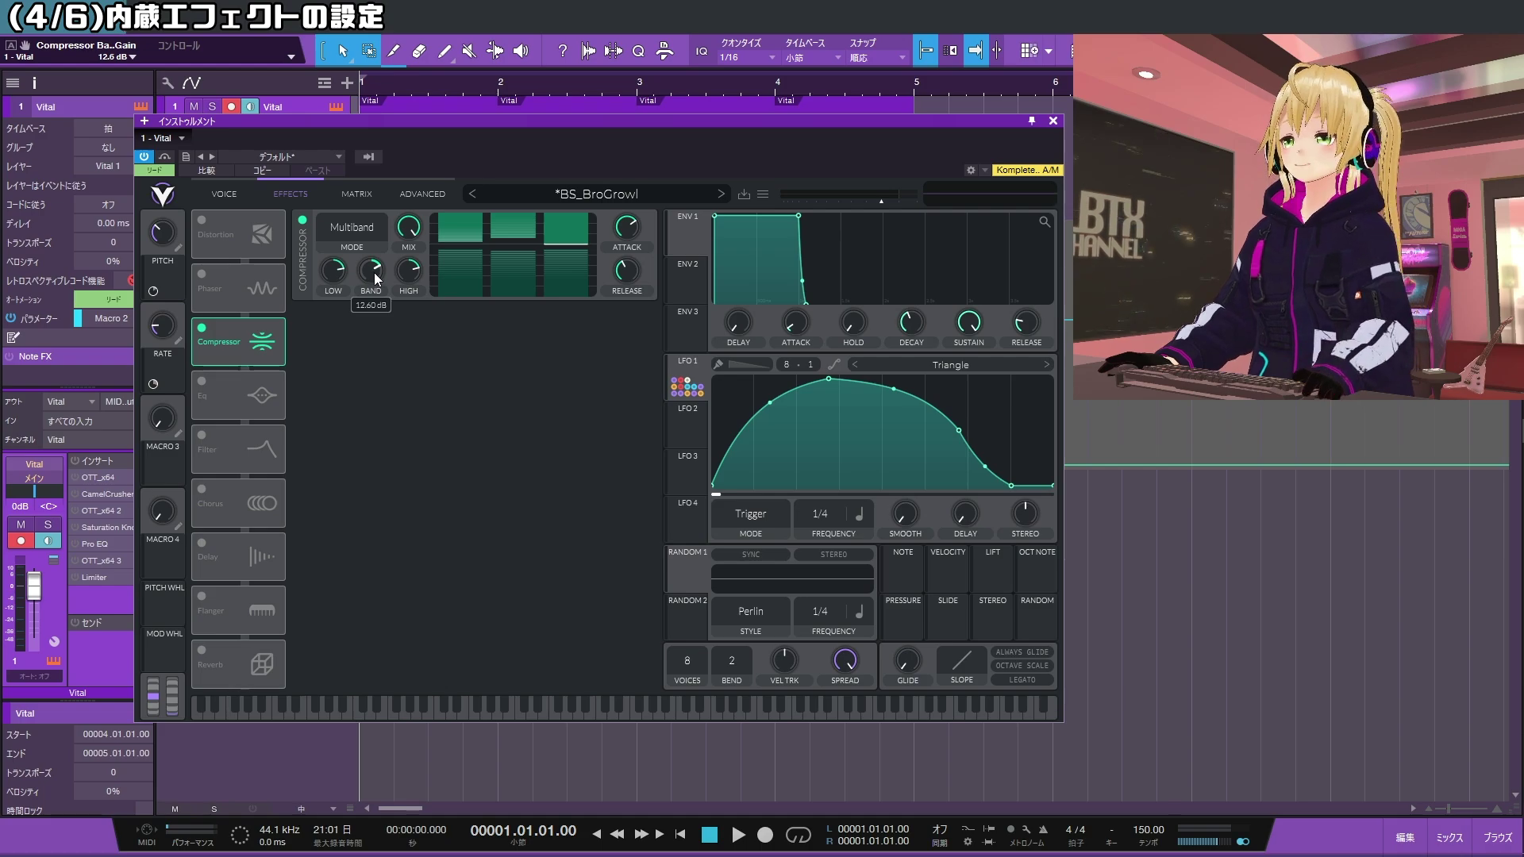
pyautogui.moveTo(632, 227)
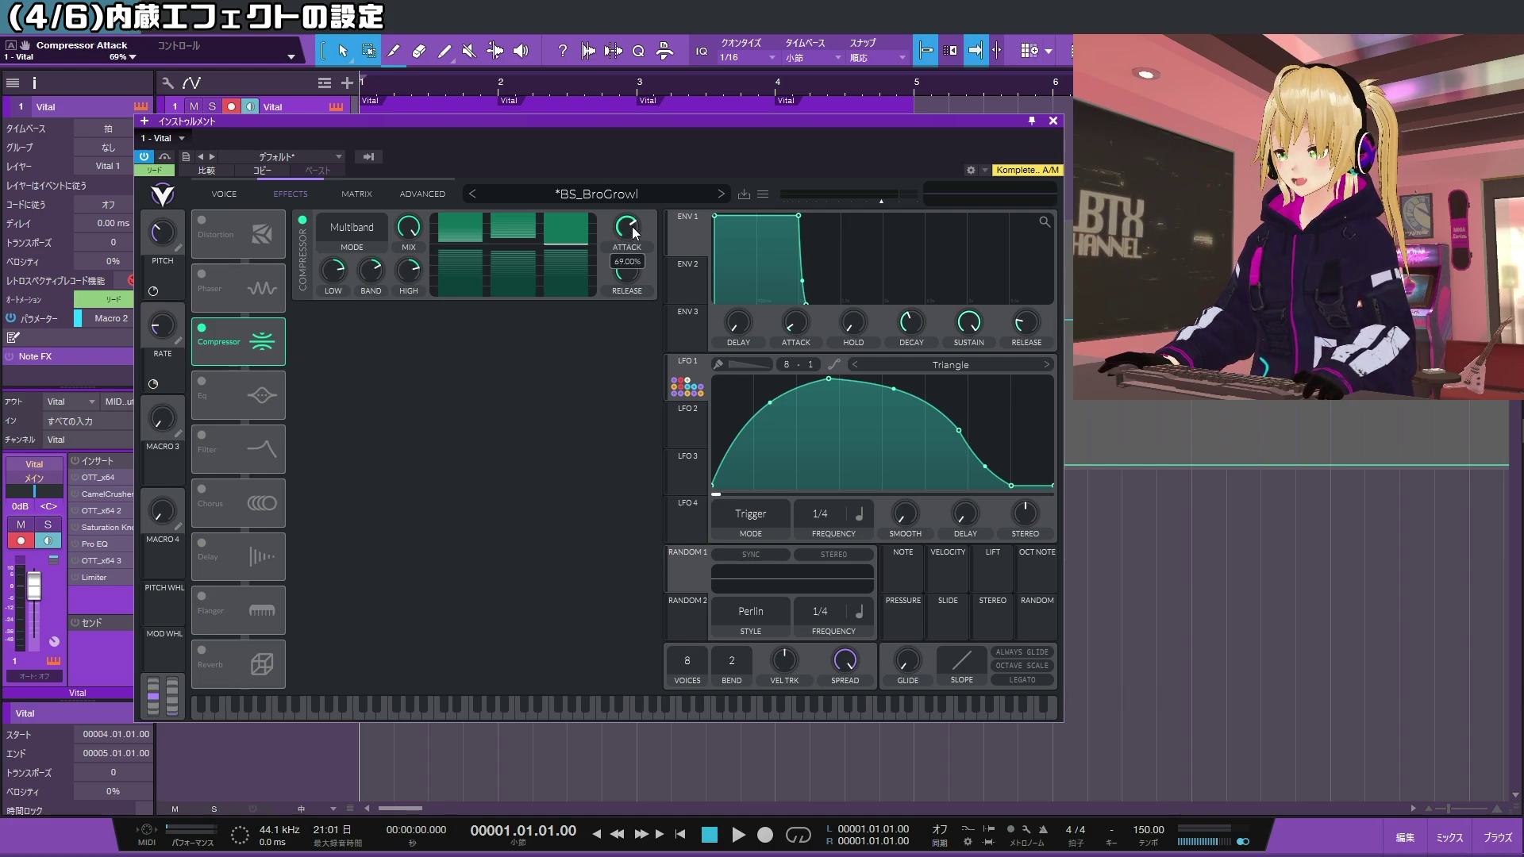
pyautogui.moveTo(630, 274)
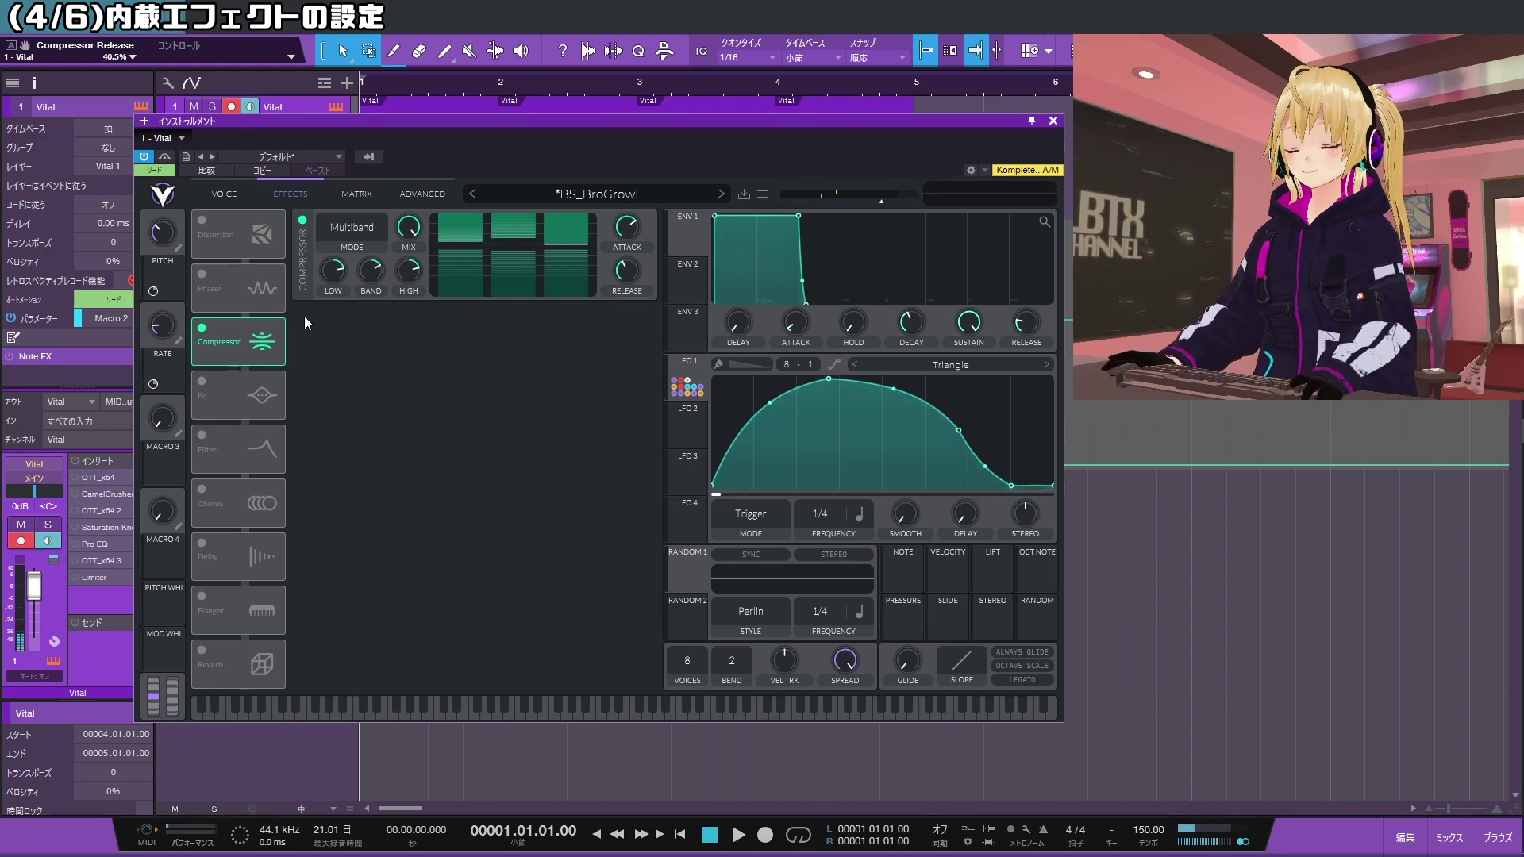
# - Enable the Hard Clip Distortion effect, set its mix to 0.605 and check the drive's LFO modulation
pyautogui.moveTo(203, 216)
pyautogui.mouseDown()
pyautogui.moveTo(236, 224)
pyautogui.moveTo(242, 374)
pyautogui.moveTo(227, 214)
pyautogui.mouseUp()
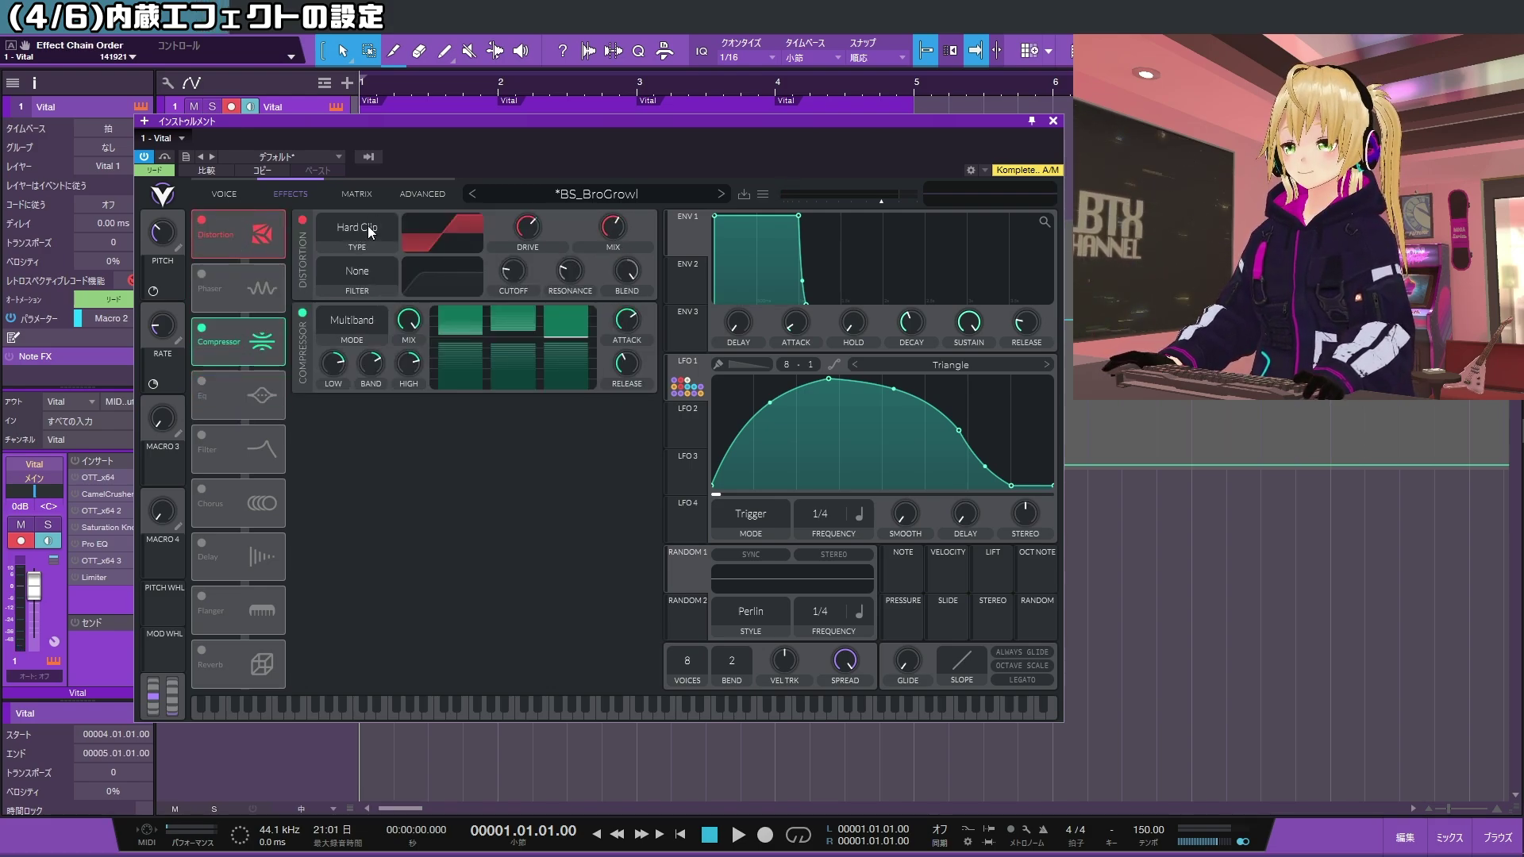
pyautogui.moveTo(524, 230)
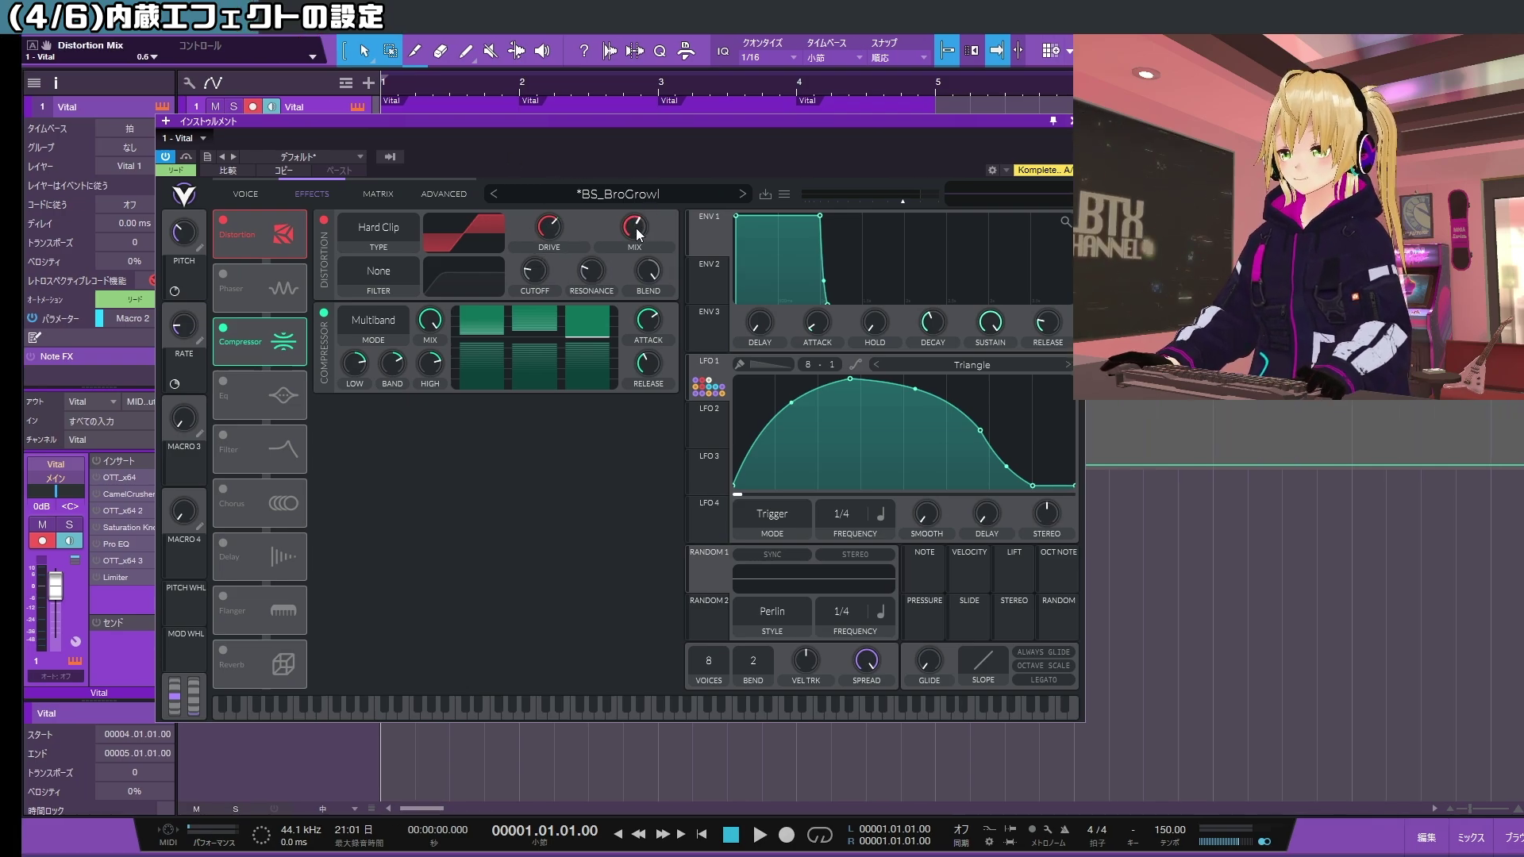
pyautogui.moveTo(614, 232)
pyautogui.scroll(1, 635, 234)
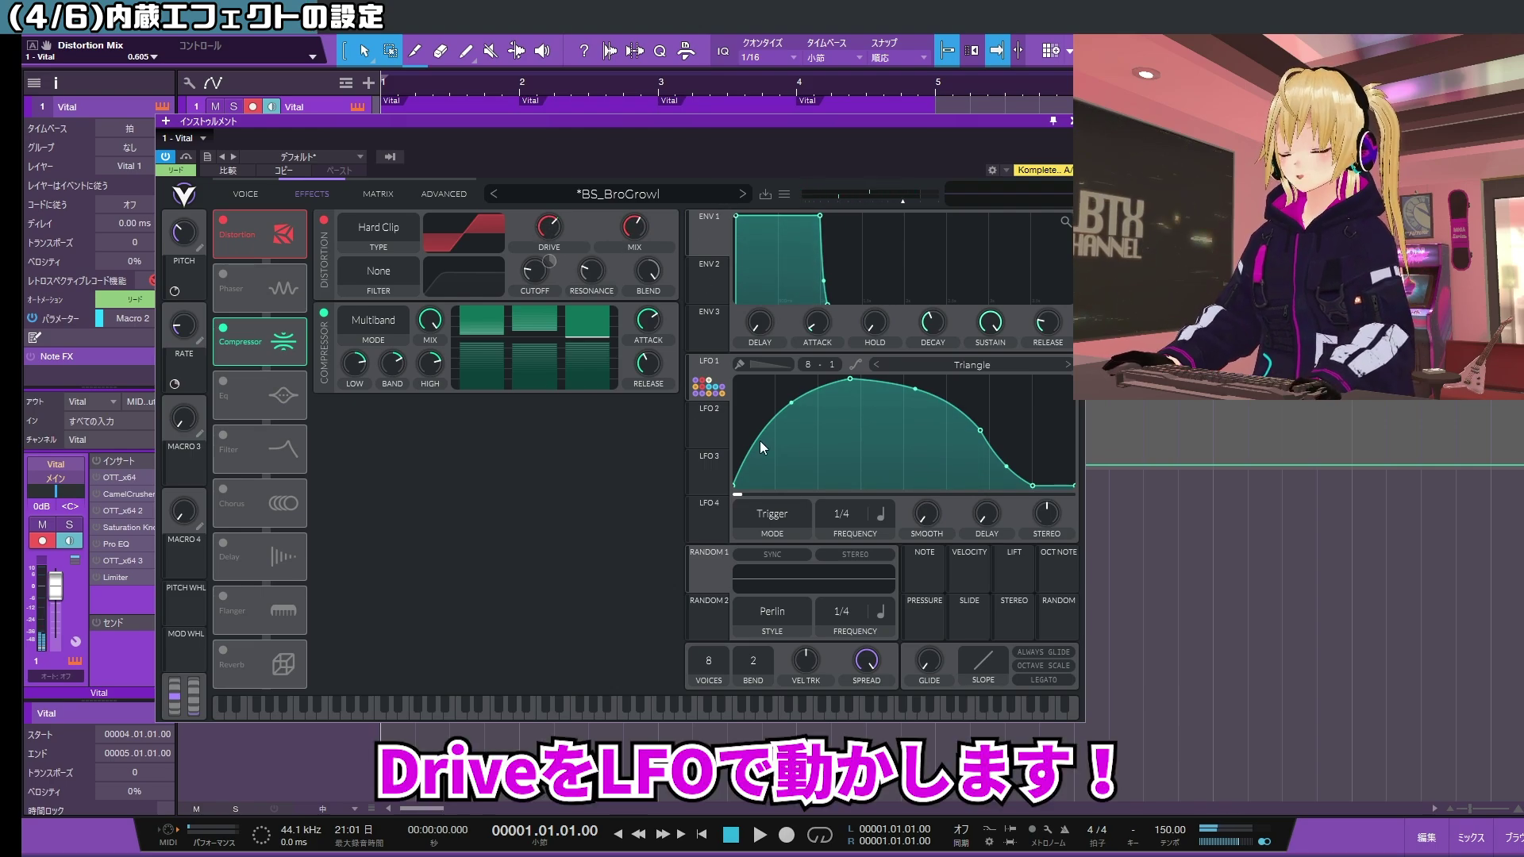
pyautogui.moveTo(548, 264)
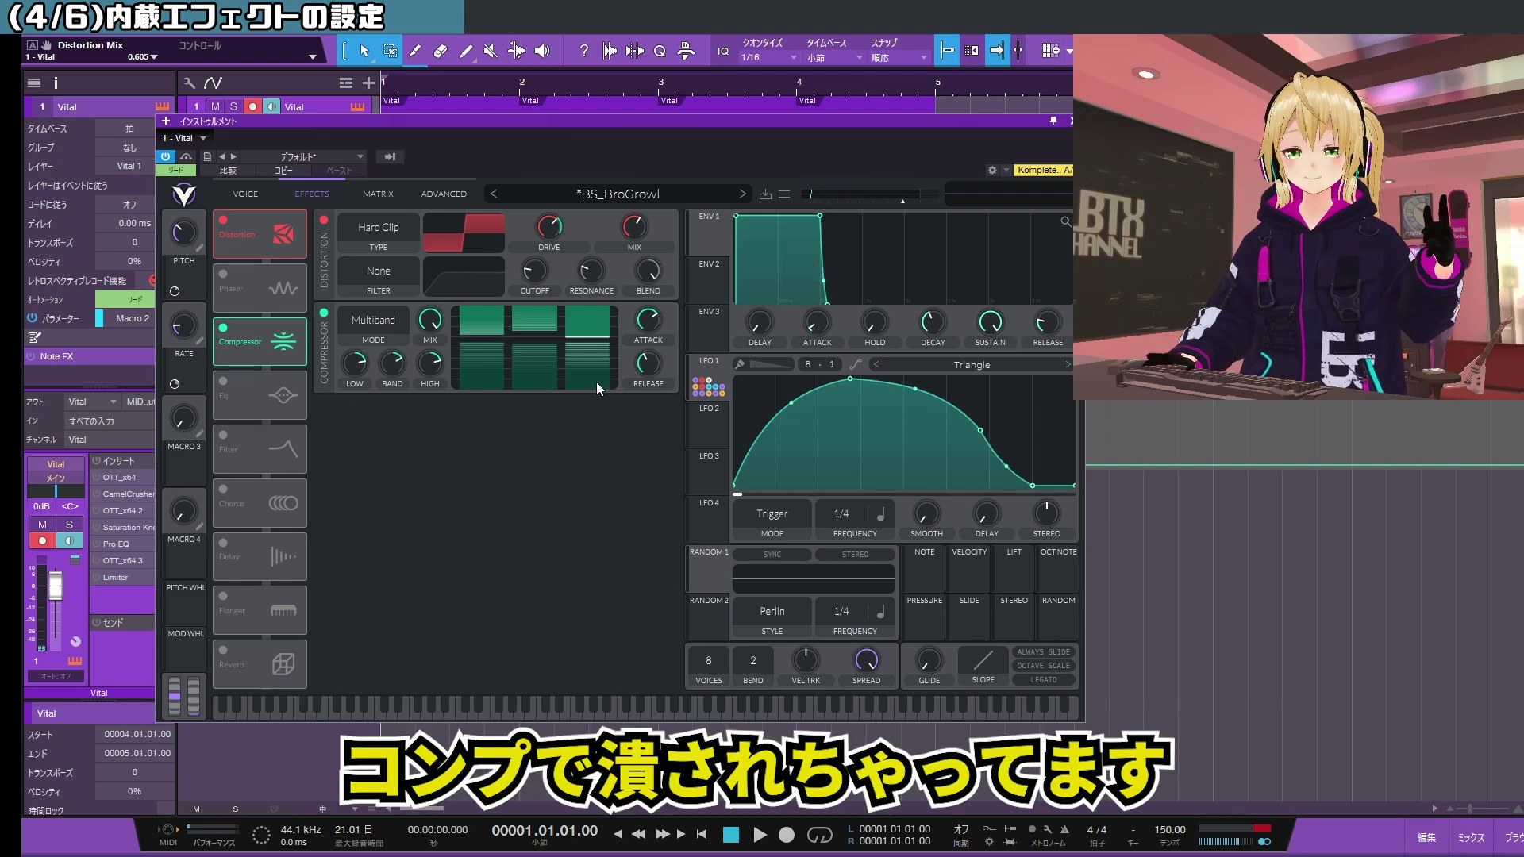
# - Set the Distortion's filter to Post and check its cutoff, blend and cutoff modulation
pyautogui.click(384, 278)
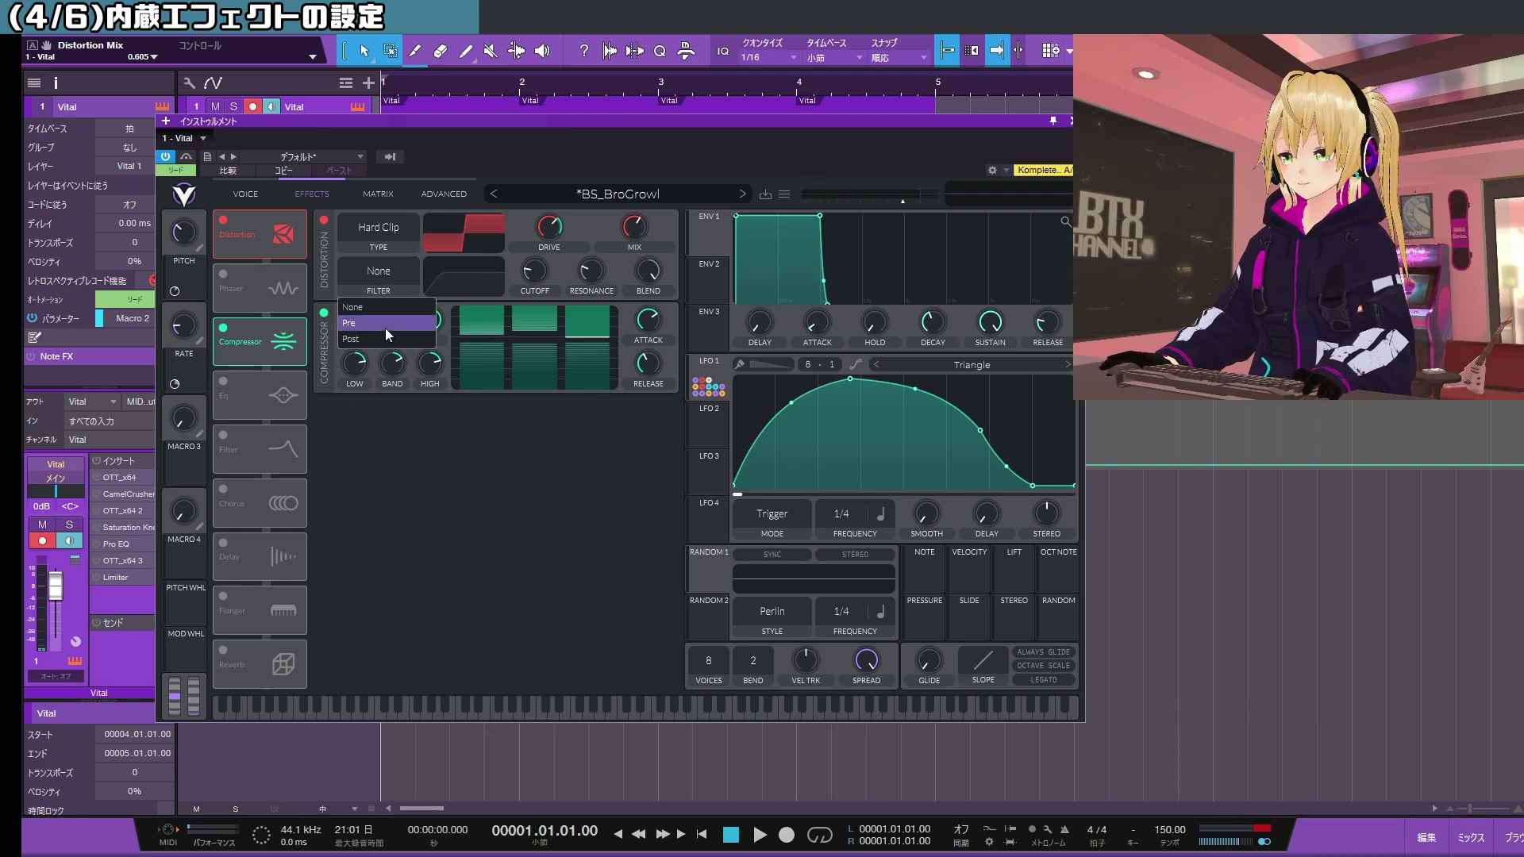
pyautogui.click(378, 345)
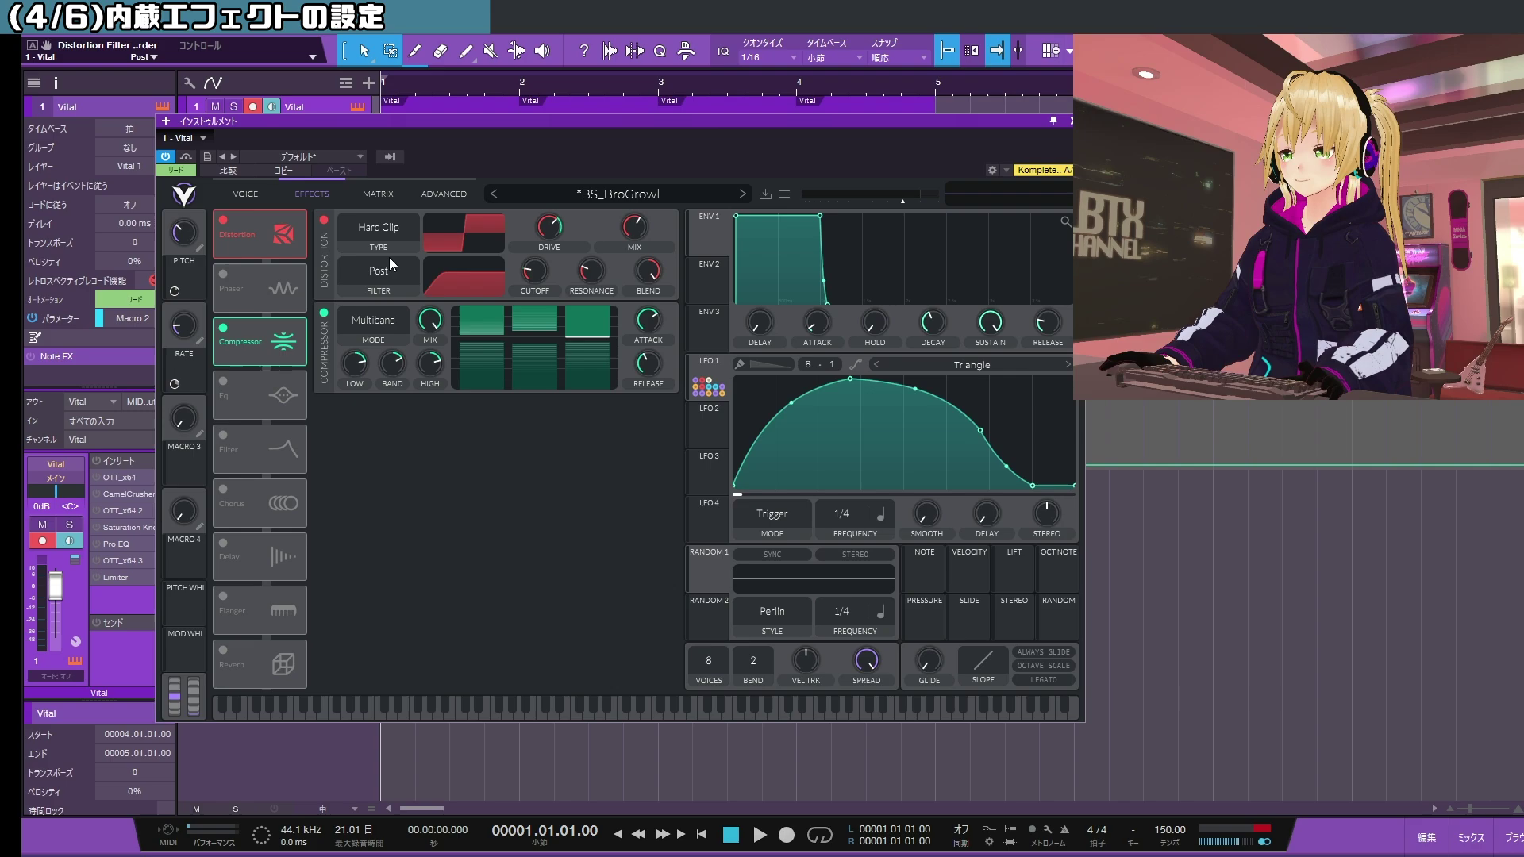
pyautogui.click(533, 270)
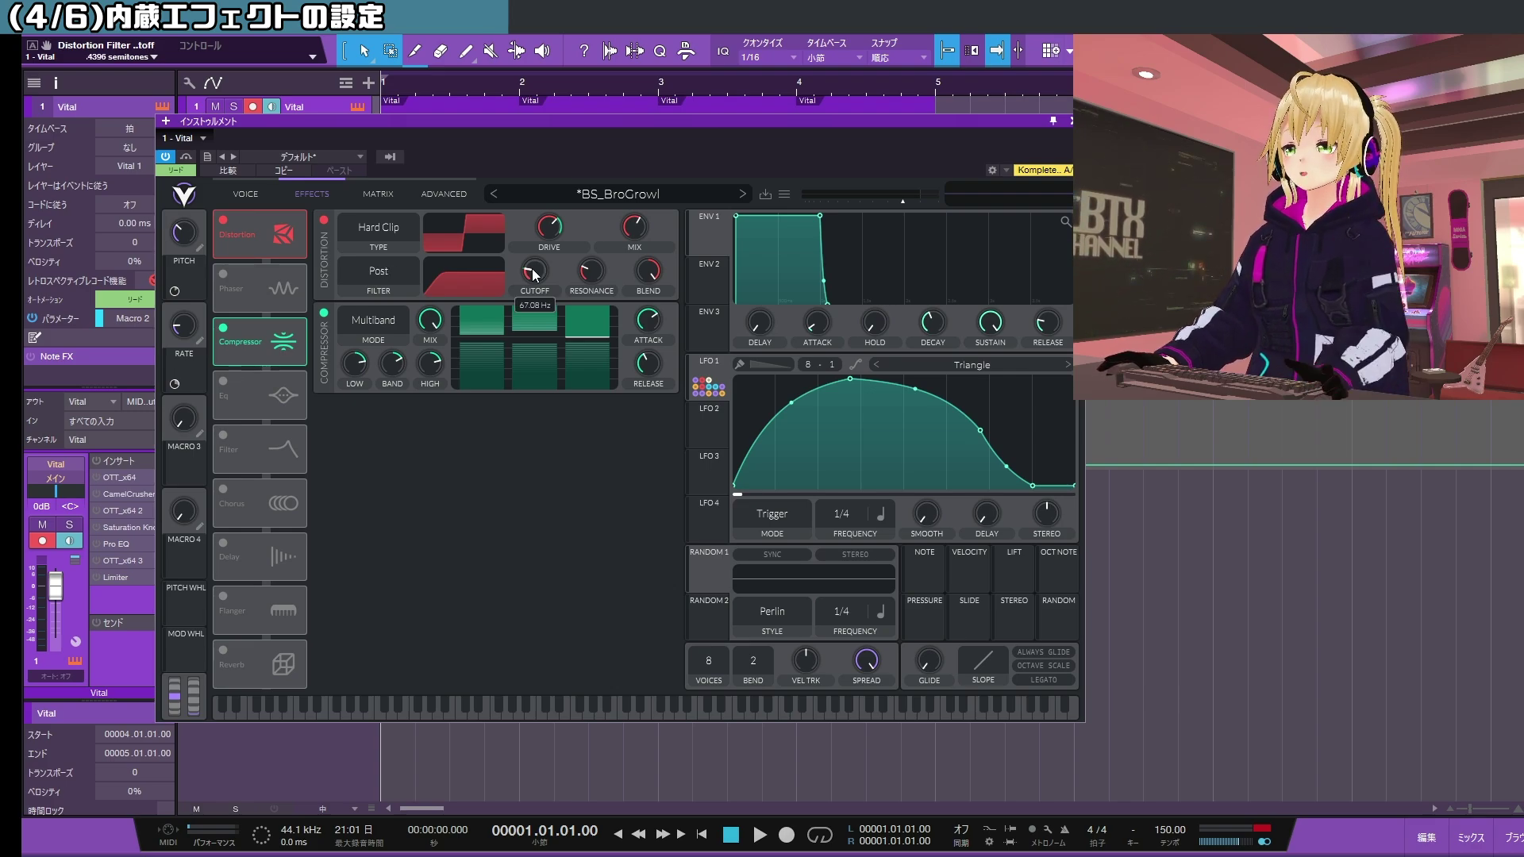
pyautogui.moveTo(597, 274)
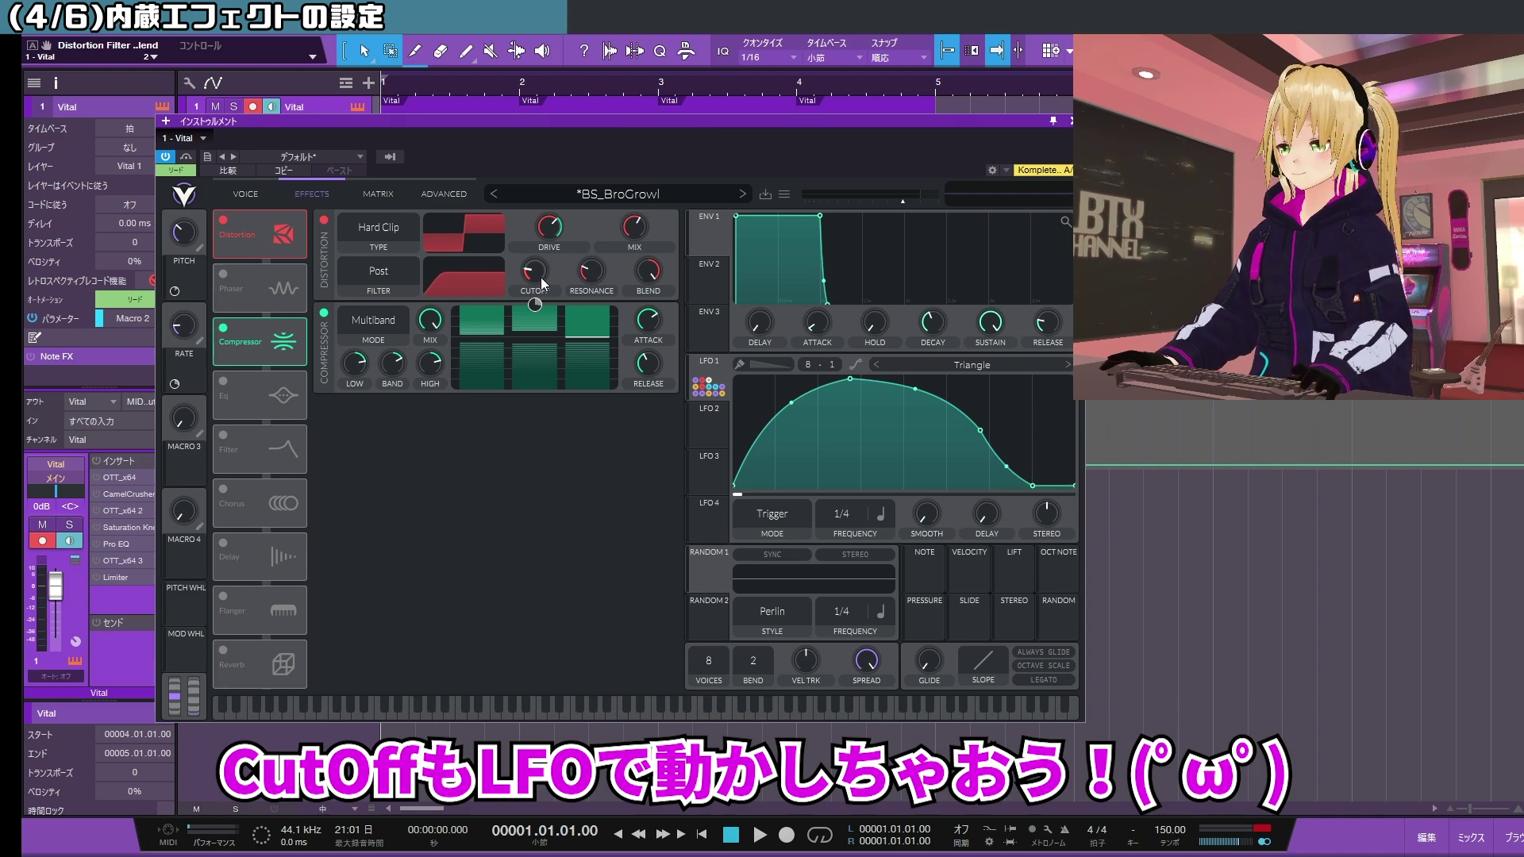
pyautogui.rightClick(534, 305)
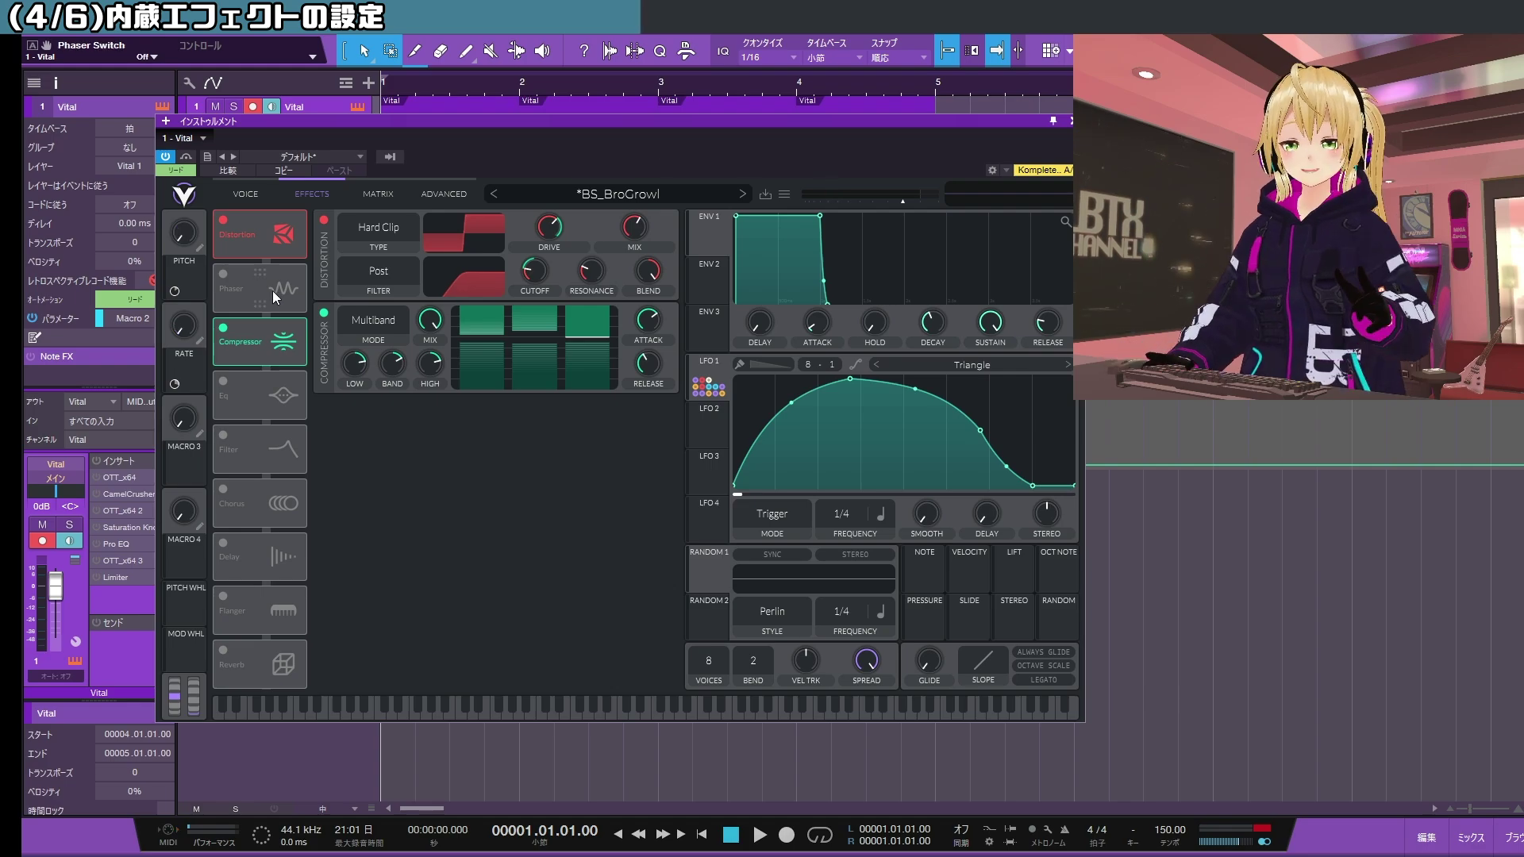
# - Enable the Phaser effect, set its frequency to Freeze and its phase offset to 0
pyautogui.click(223, 274)
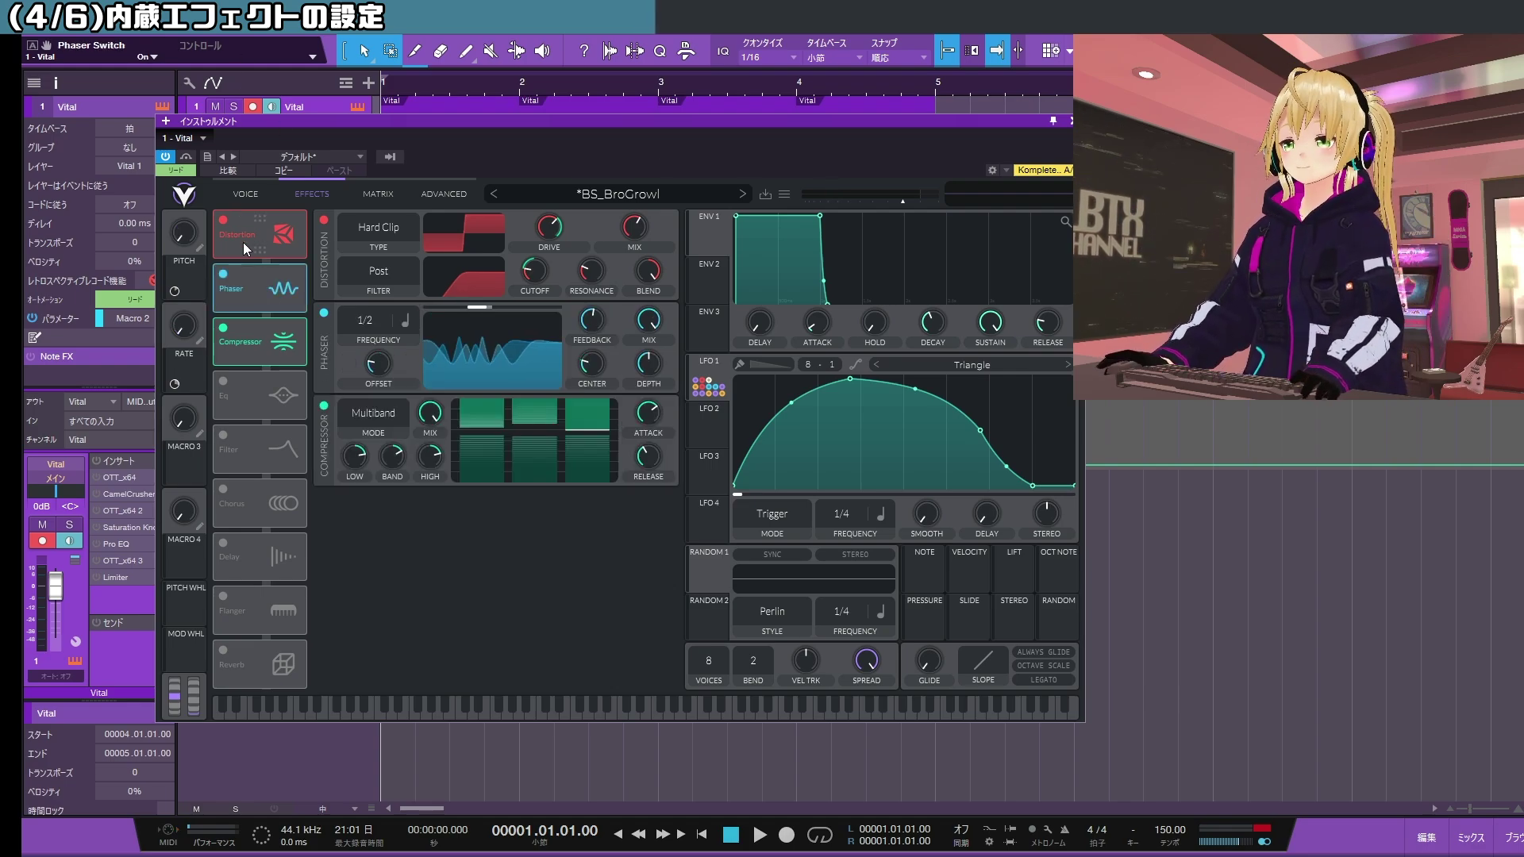
pyautogui.moveTo(262, 276); pyautogui.dragTo(255, 288)
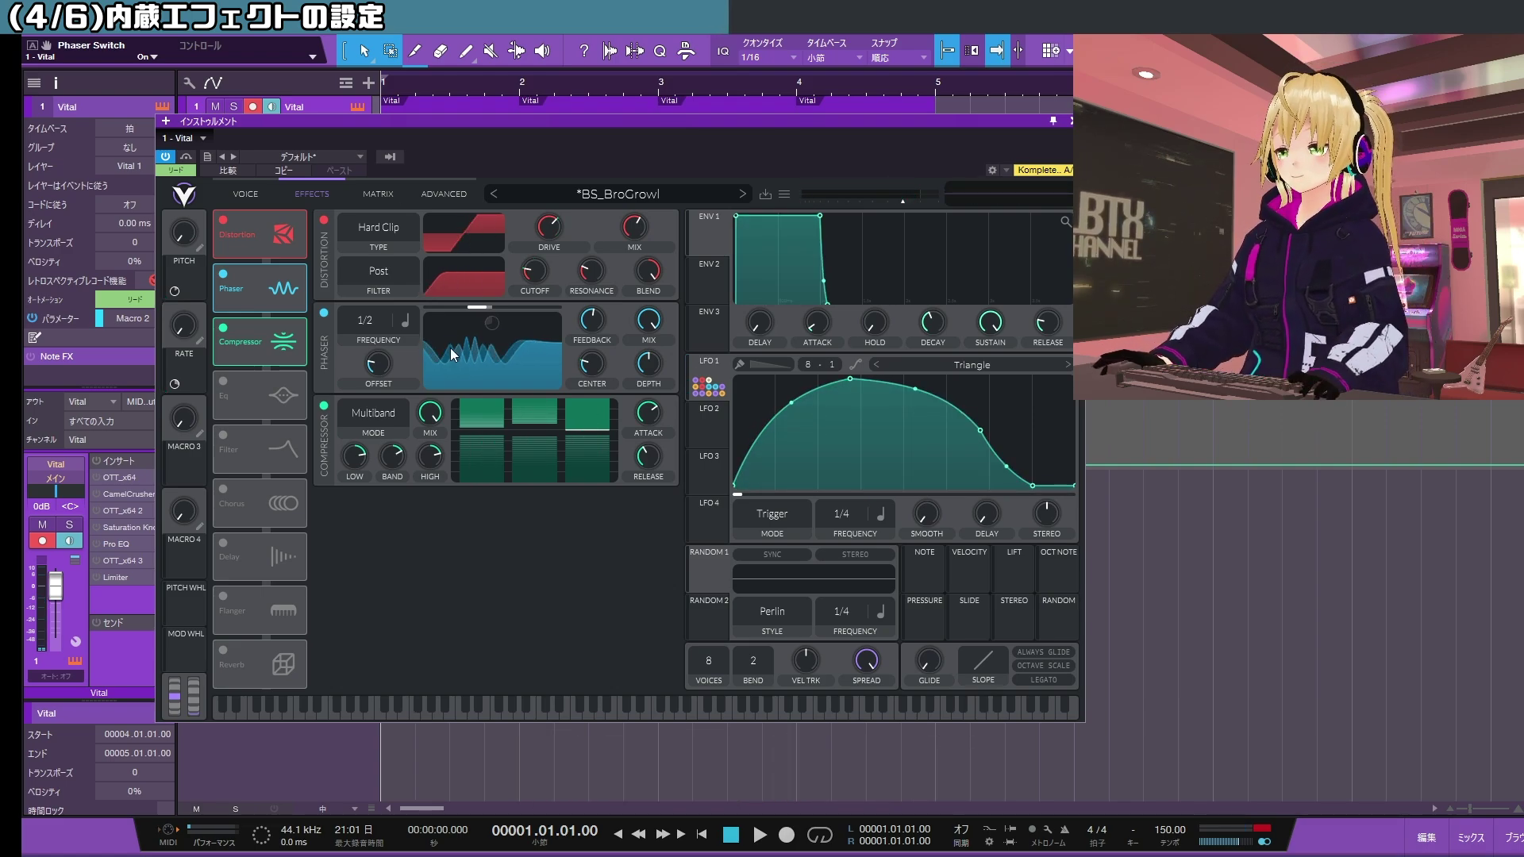
pyautogui.moveTo(372, 316); pyautogui.dragTo(340, 596)
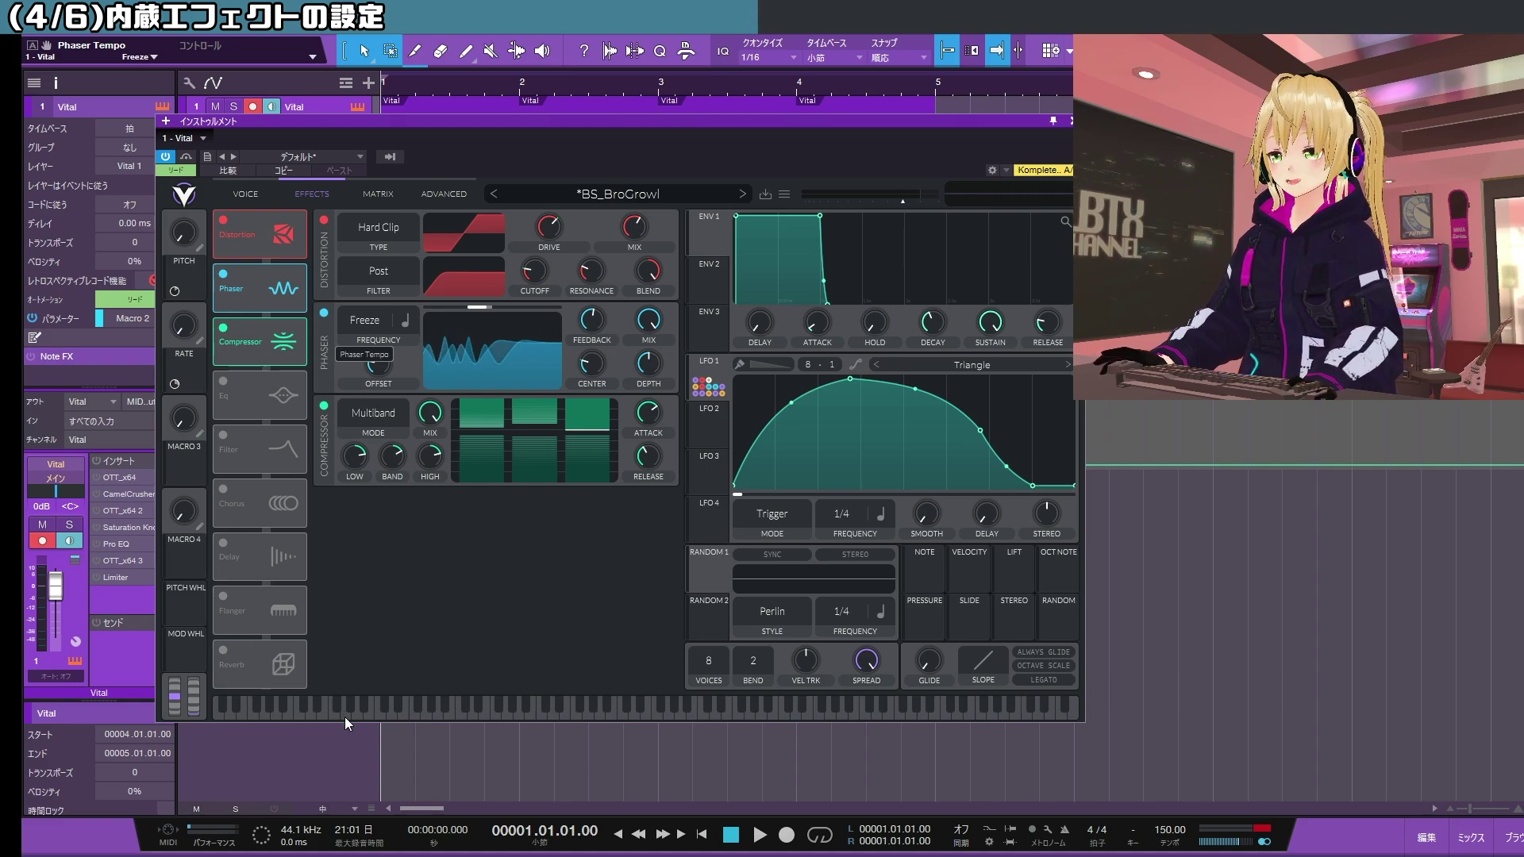
pyautogui.scroll(-2, 393, 324)
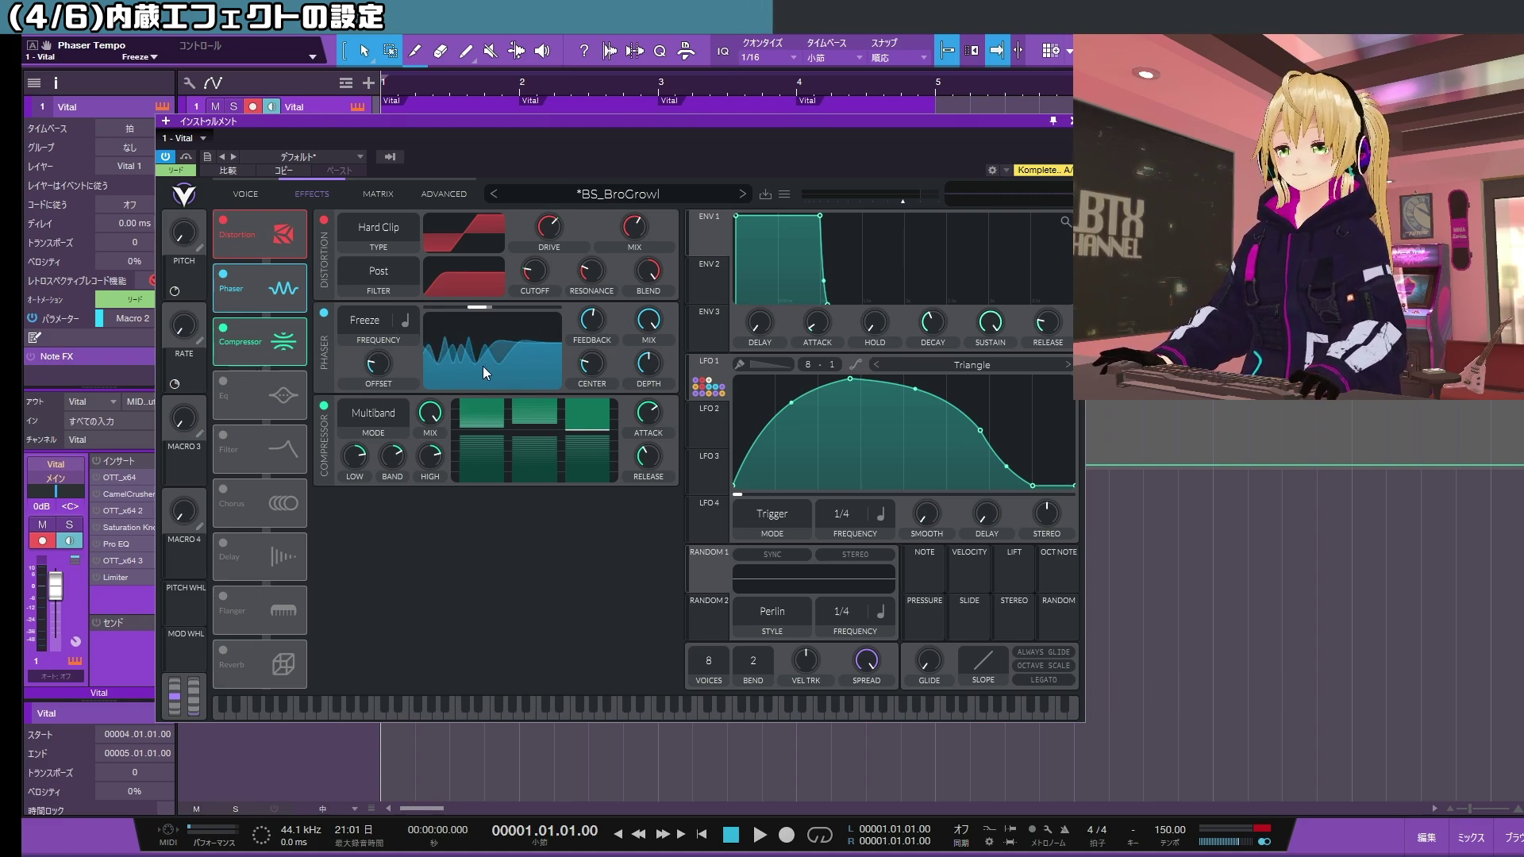
pyautogui.moveTo(377, 361); pyautogui.dragTo(386, 551)
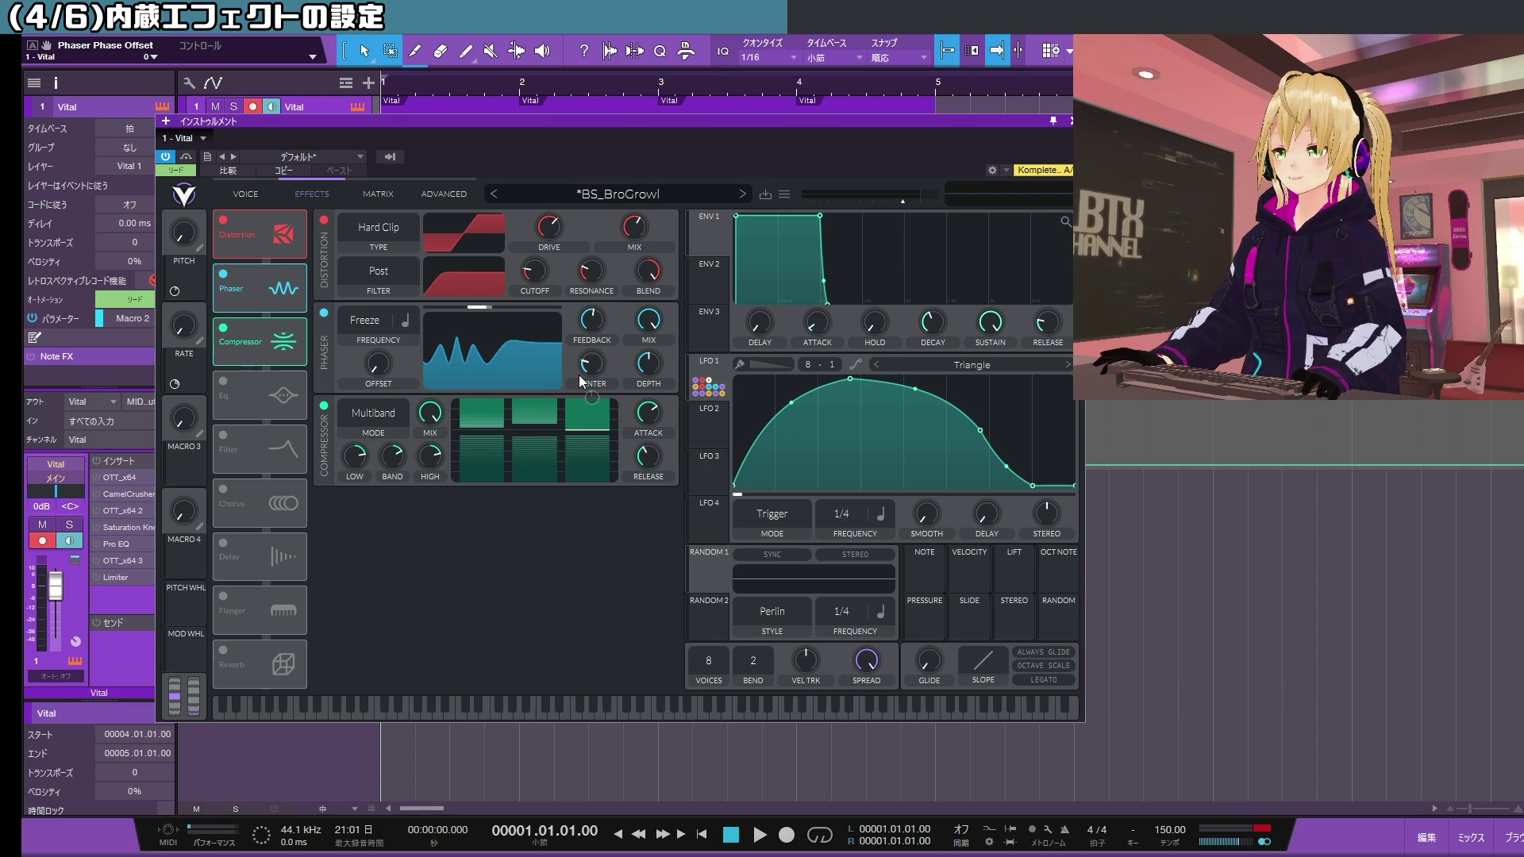
# - Check the Phaser's feedback and center, and set its blend to about 0.776
pyautogui.moveTo(585, 365); pyautogui.dragTo(619, 304)
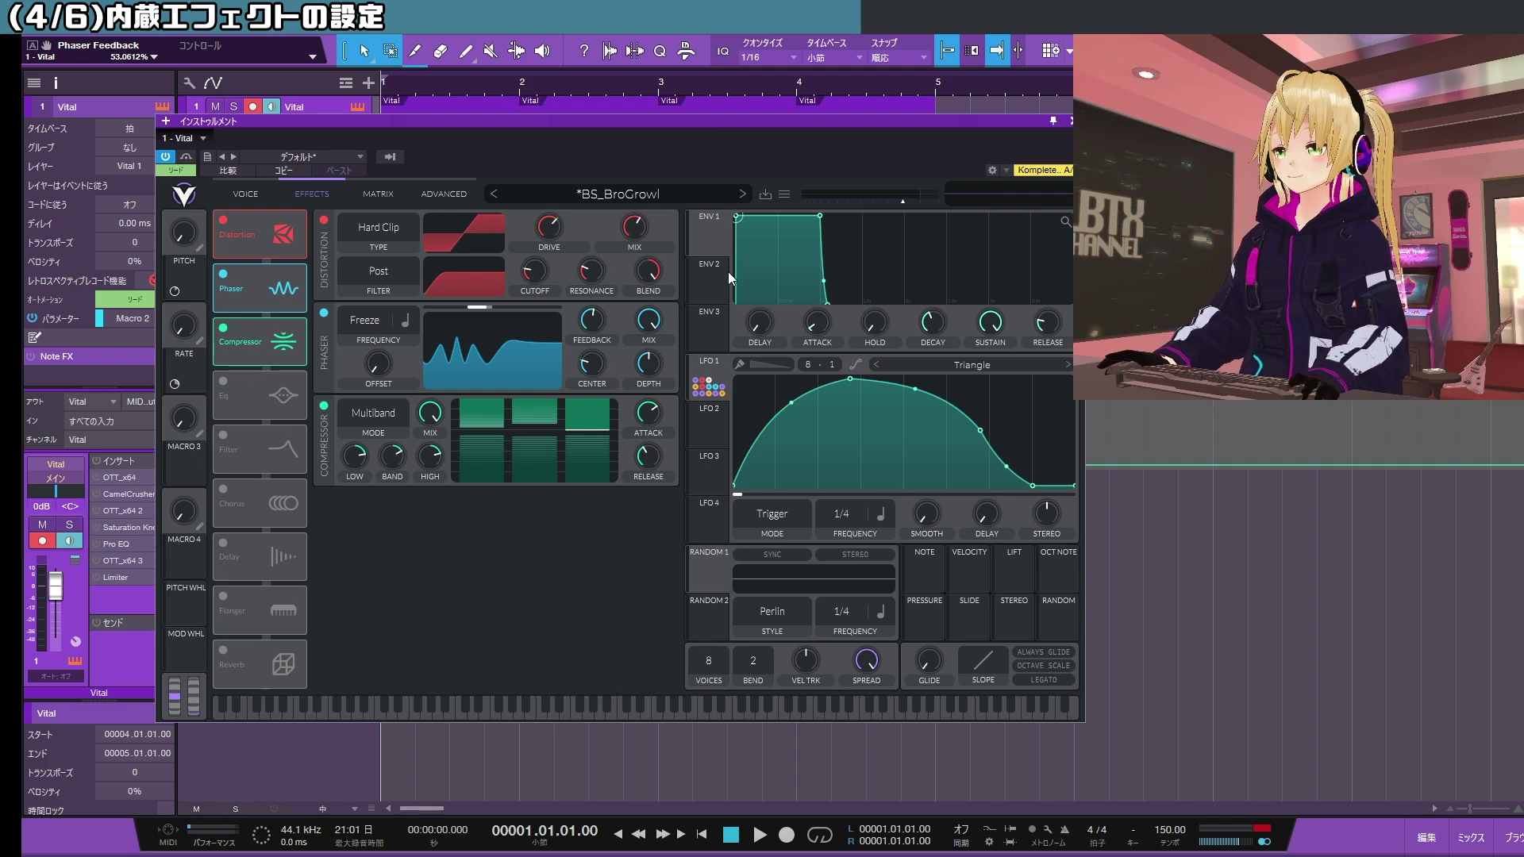
pyautogui.moveTo(596, 329)
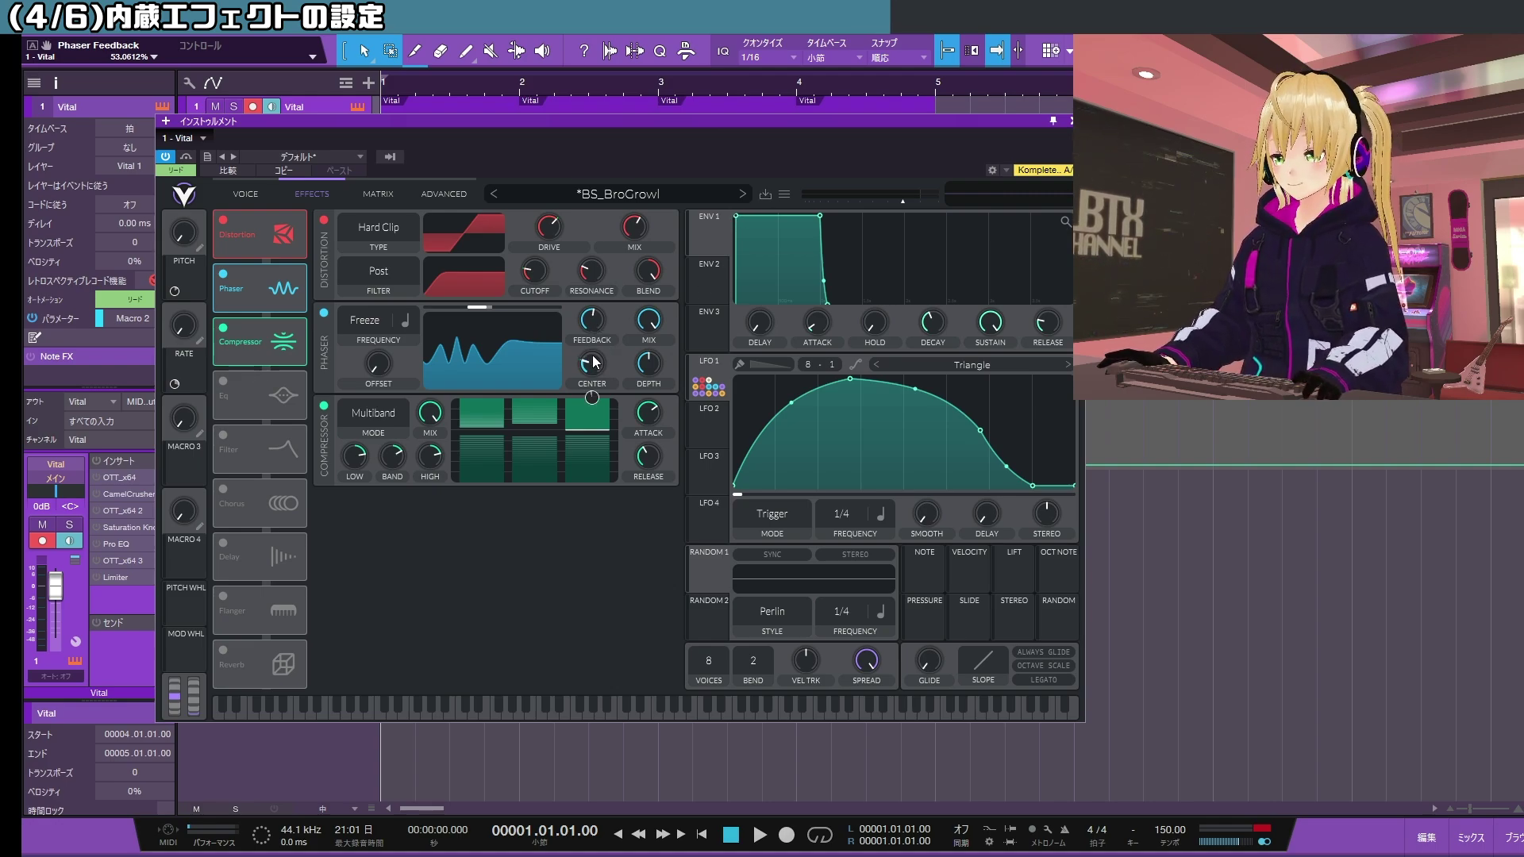
pyautogui.moveTo(593, 365)
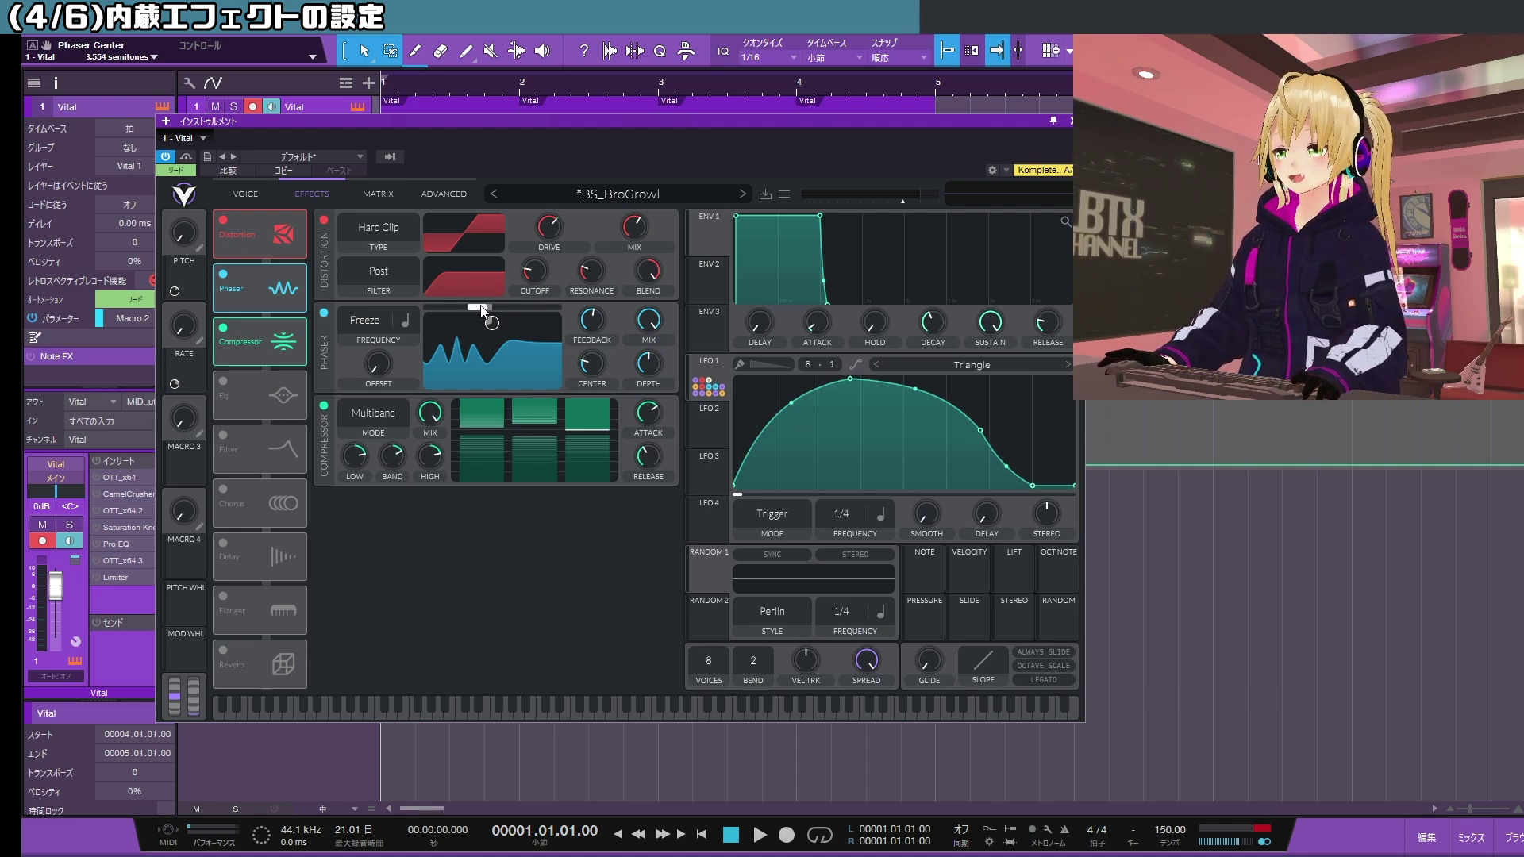
pyautogui.moveTo(476, 309)
pyautogui.scroll(1, 474, 308)
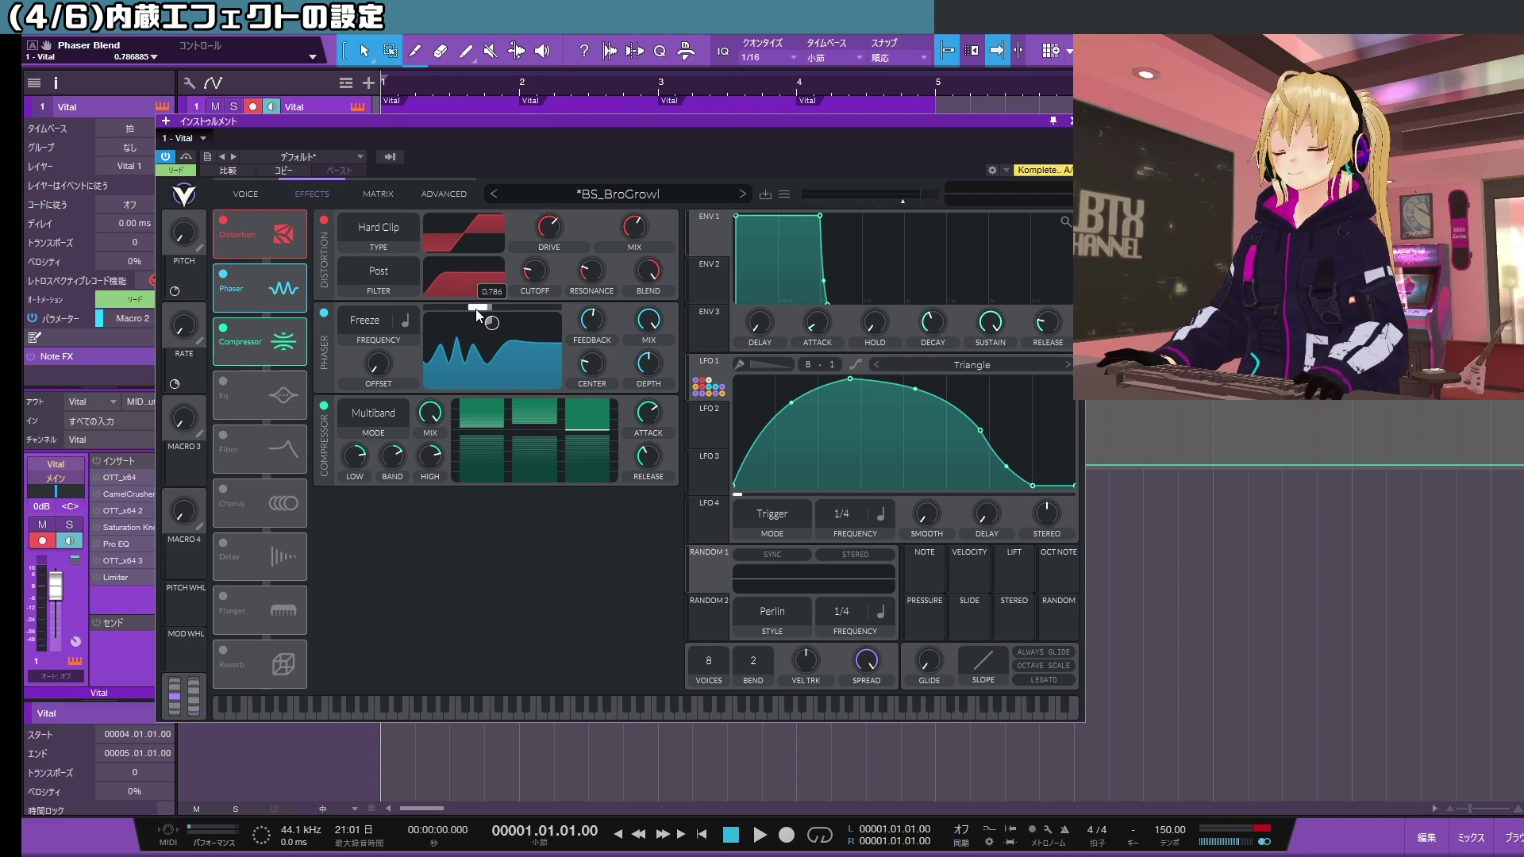
pyautogui.scroll(-1, 475, 308)
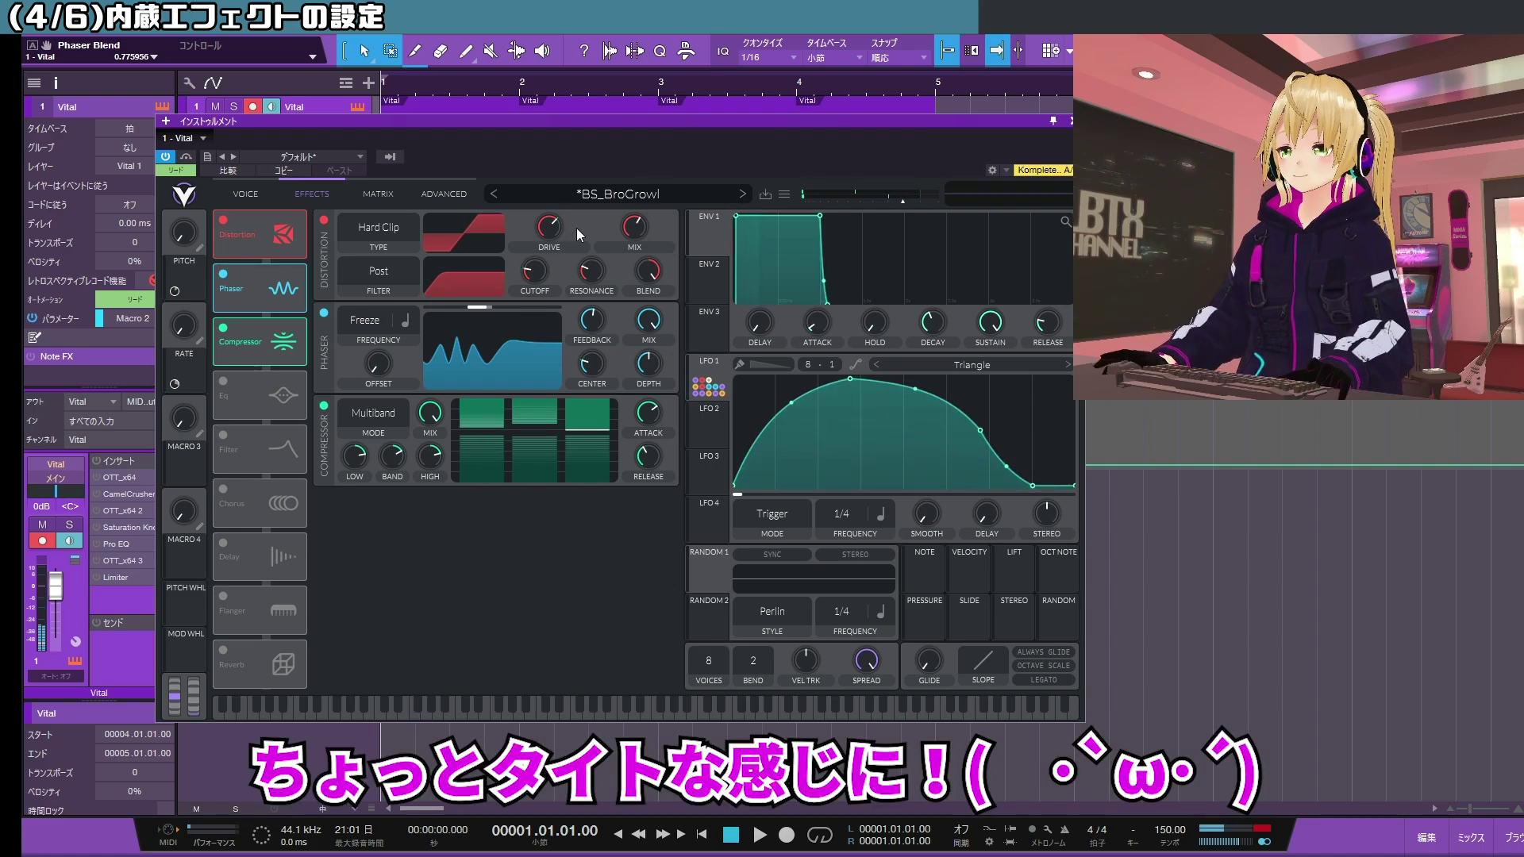
# - Compare the sound with the Phaser and the EQ each bypassed and re-enabled
pyautogui.click(324, 313)
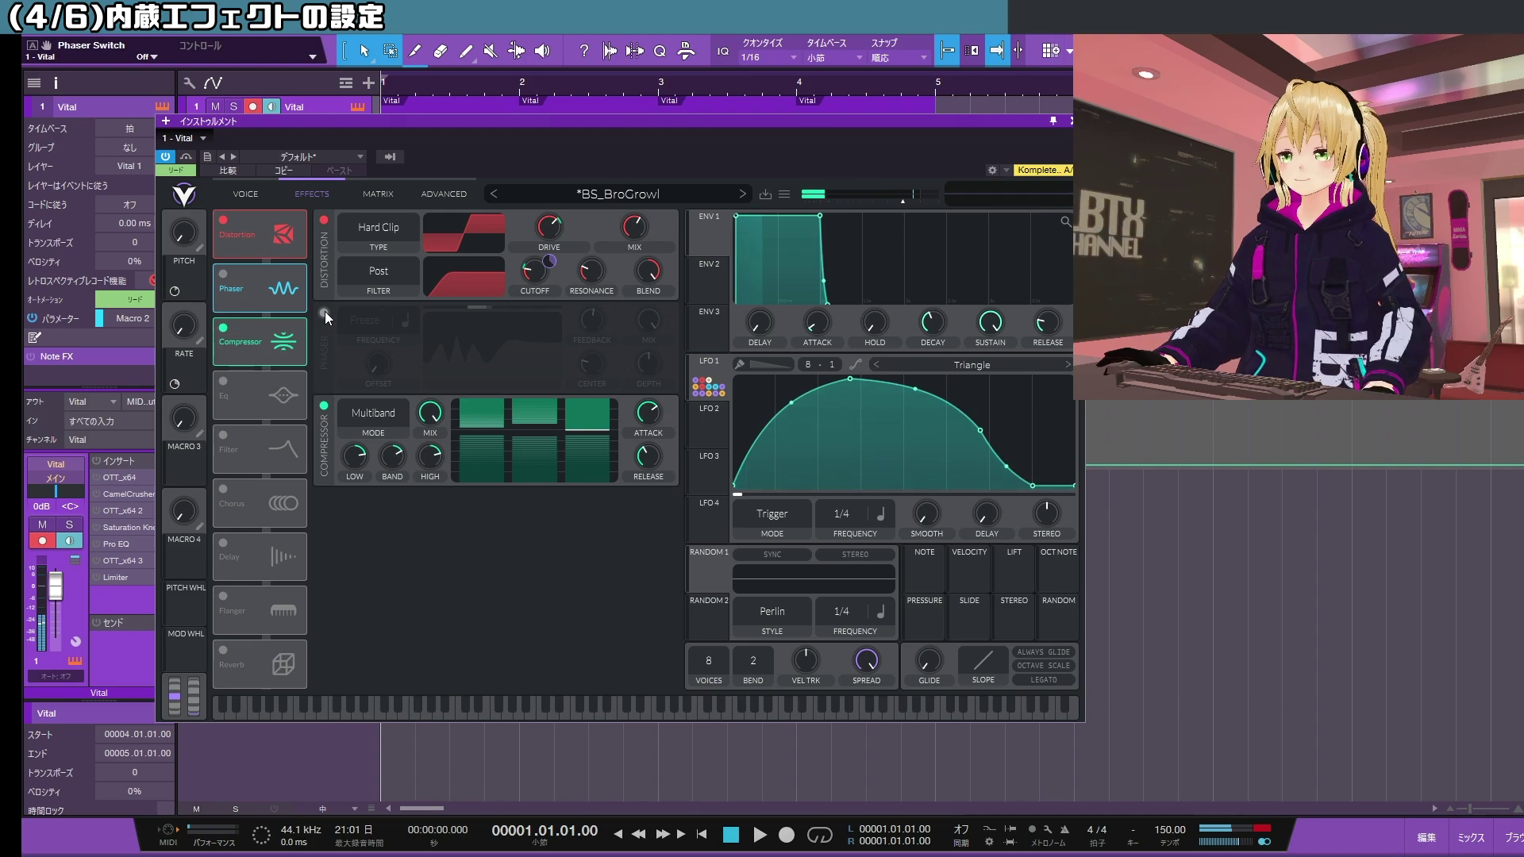
pyautogui.click(325, 312)
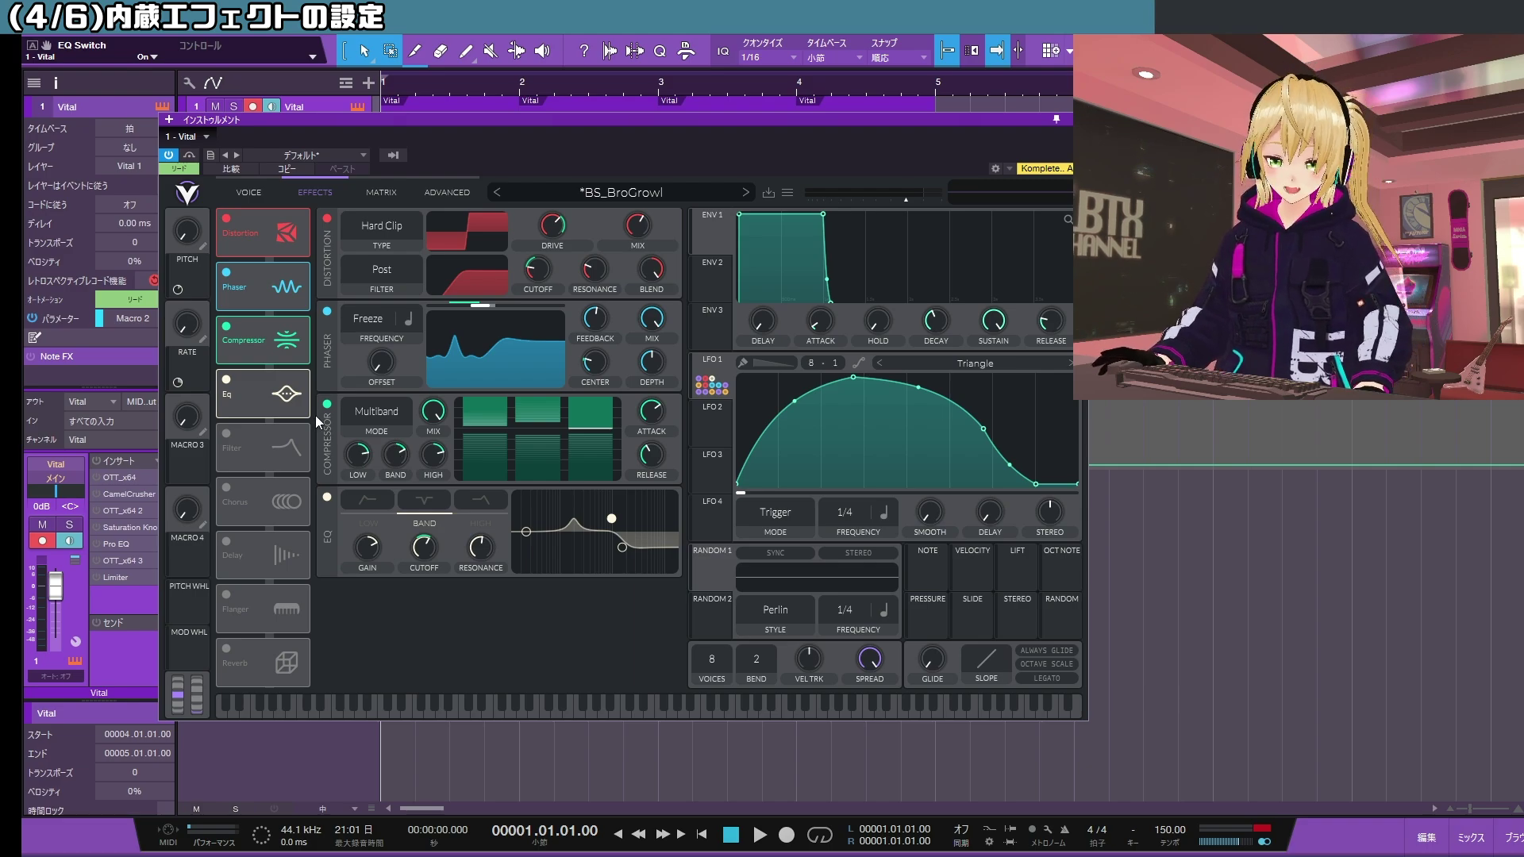
pyautogui.click(327, 497)
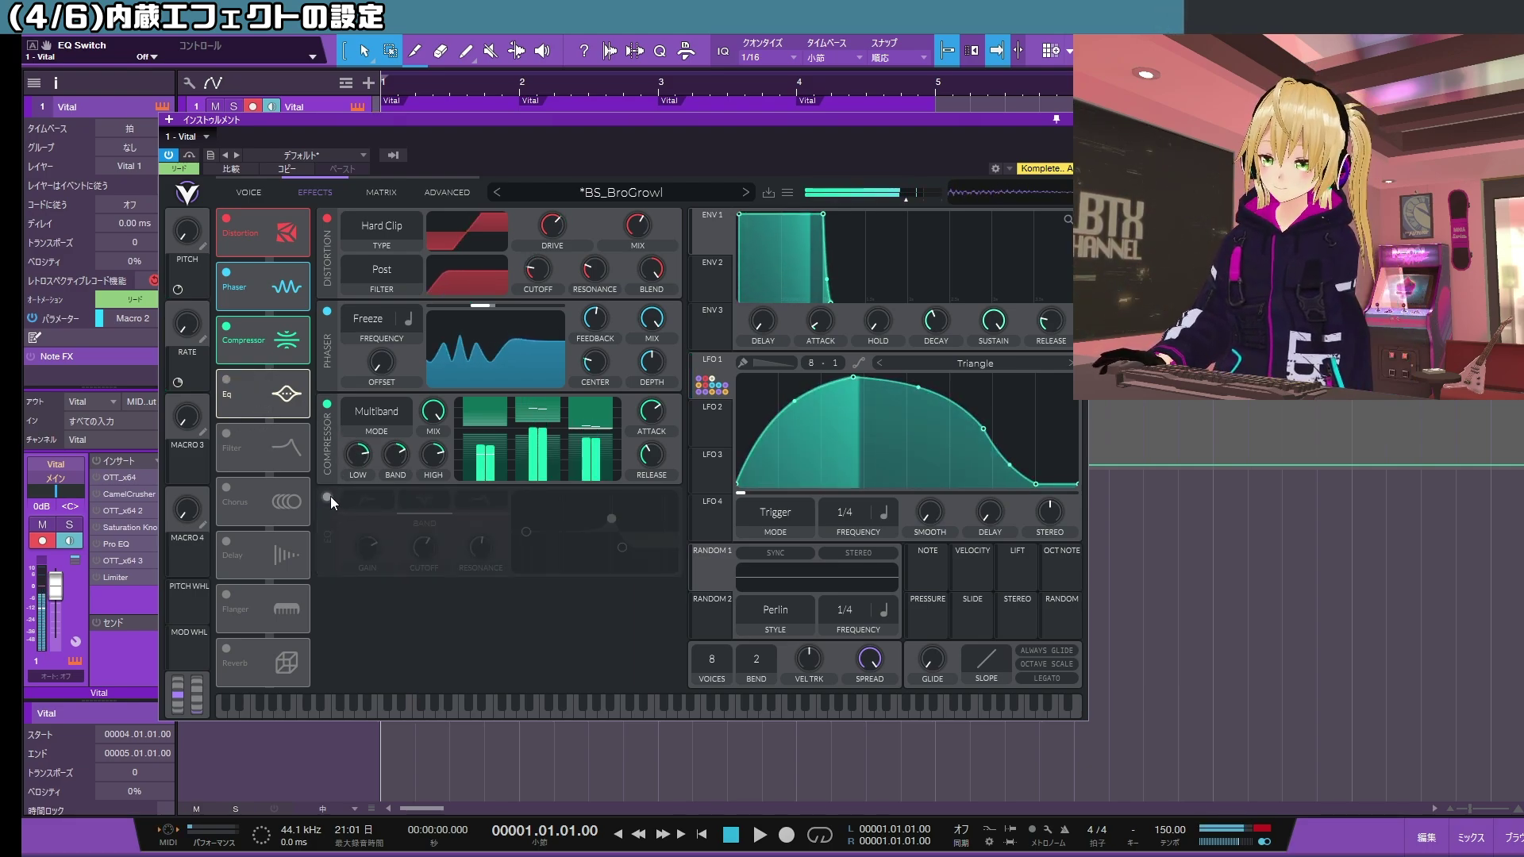
pyautogui.click(326, 497)
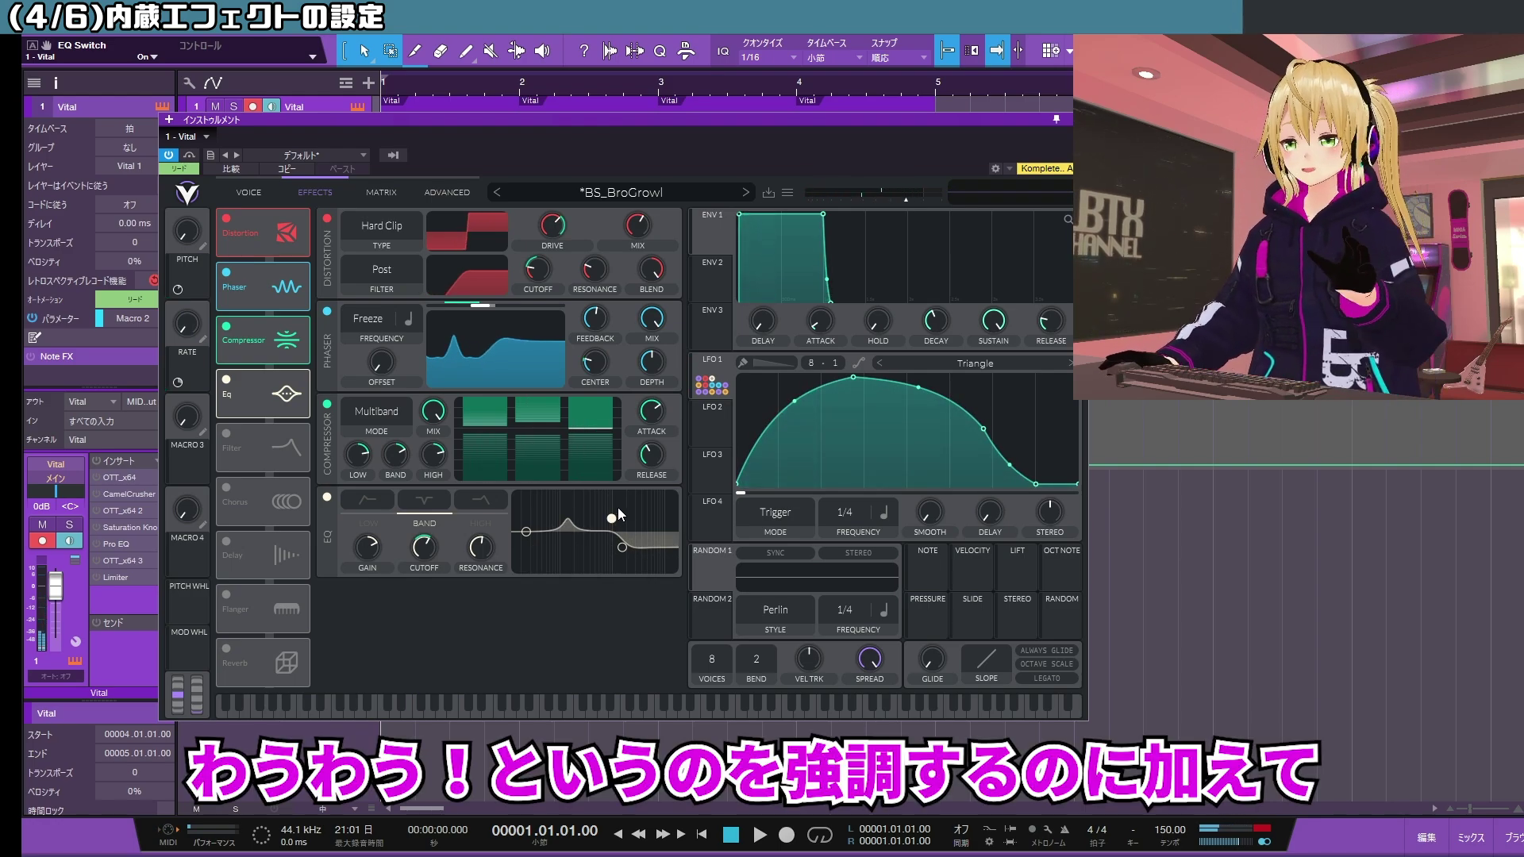
# - Check the EQ's mid band gain, cutoff, resonance and the LFO 1 modulation on its cutoff
pyautogui.click(623, 548)
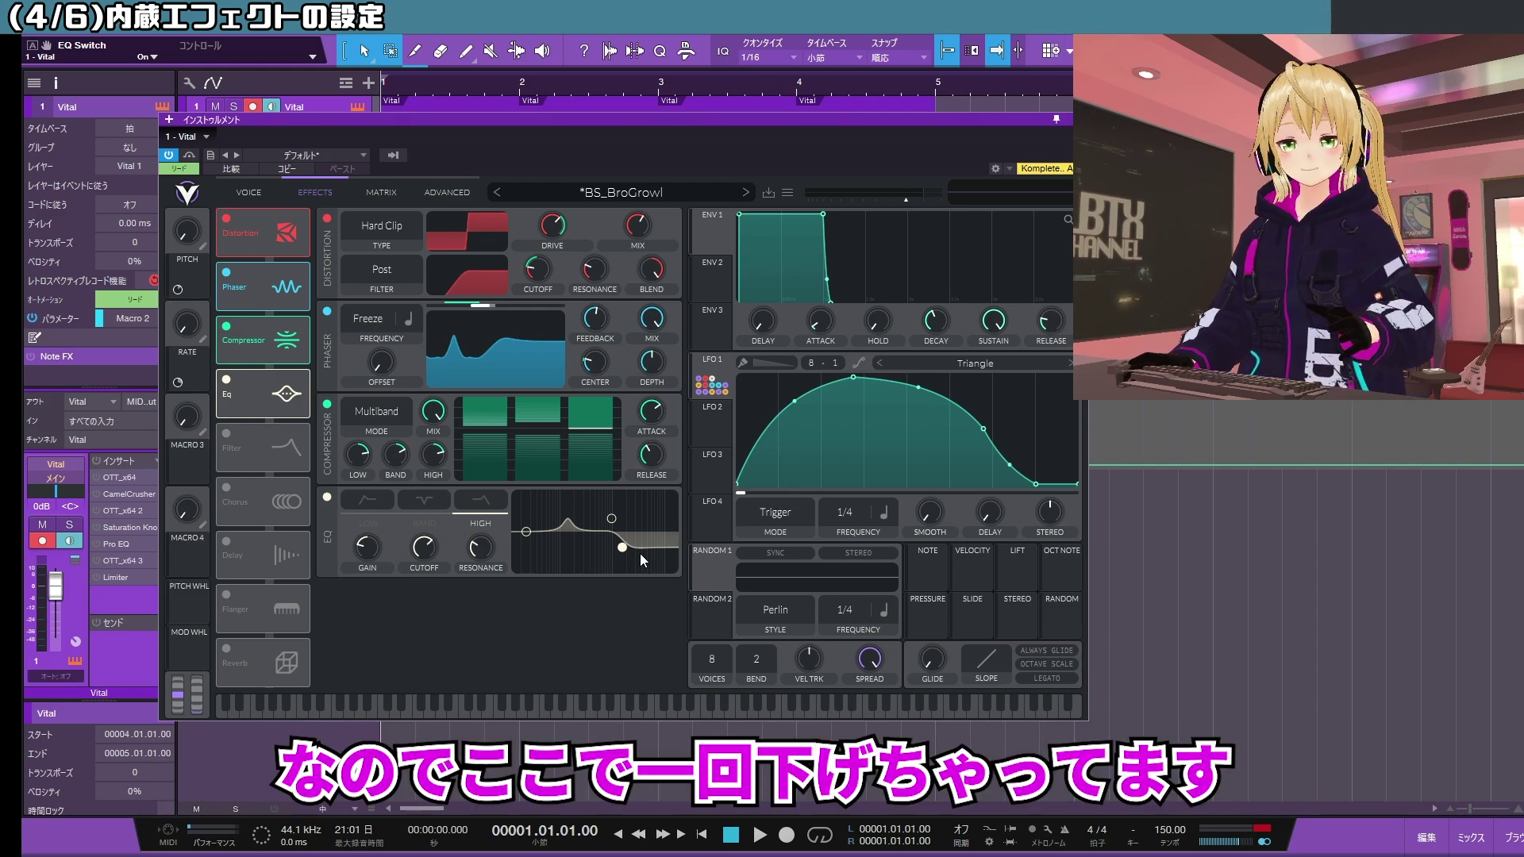
pyautogui.click(615, 517)
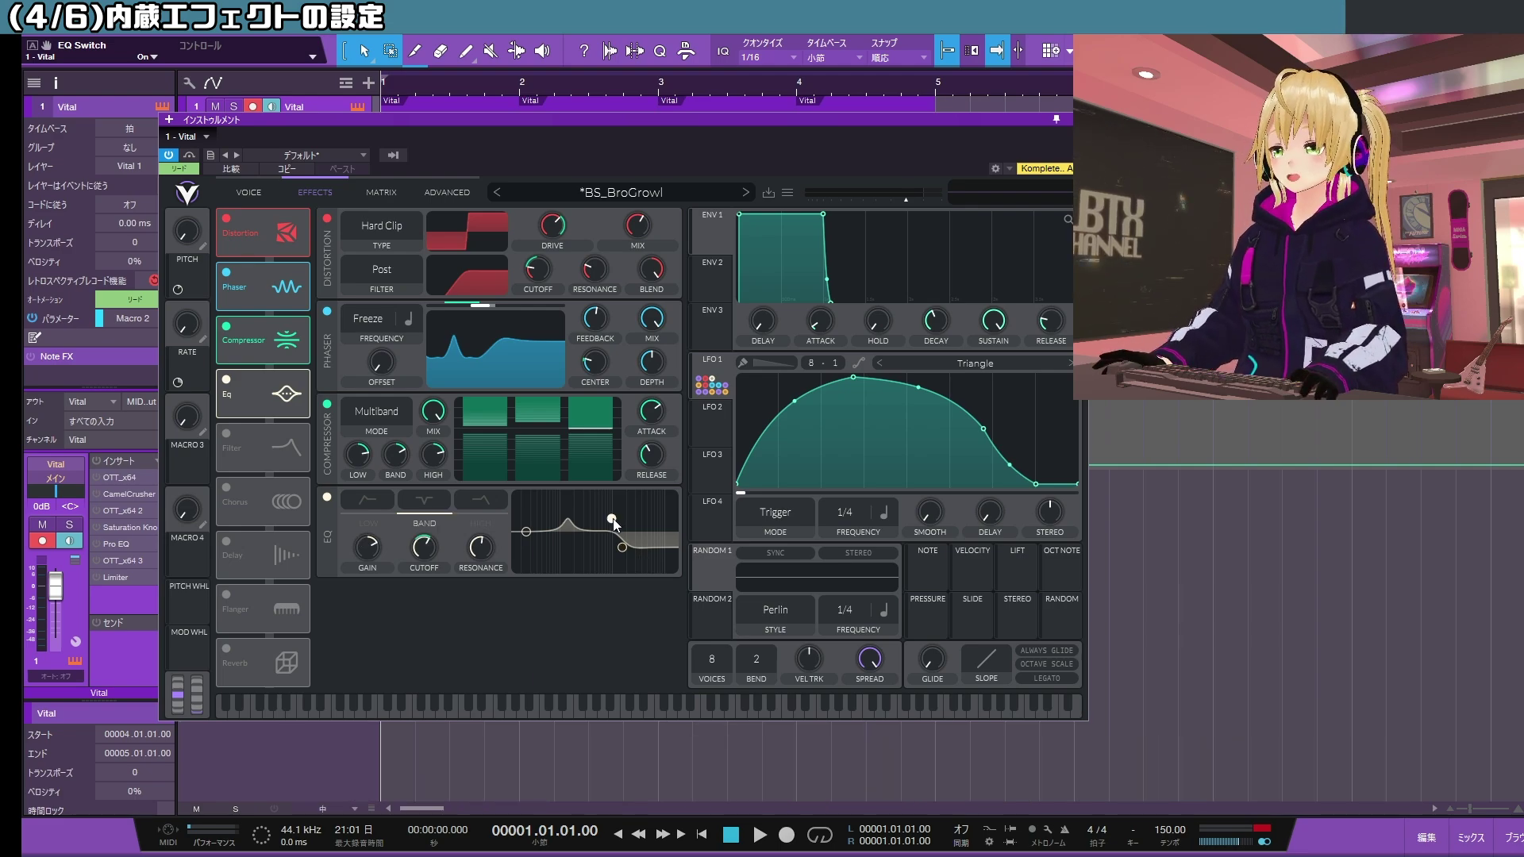
pyautogui.moveTo(360, 546)
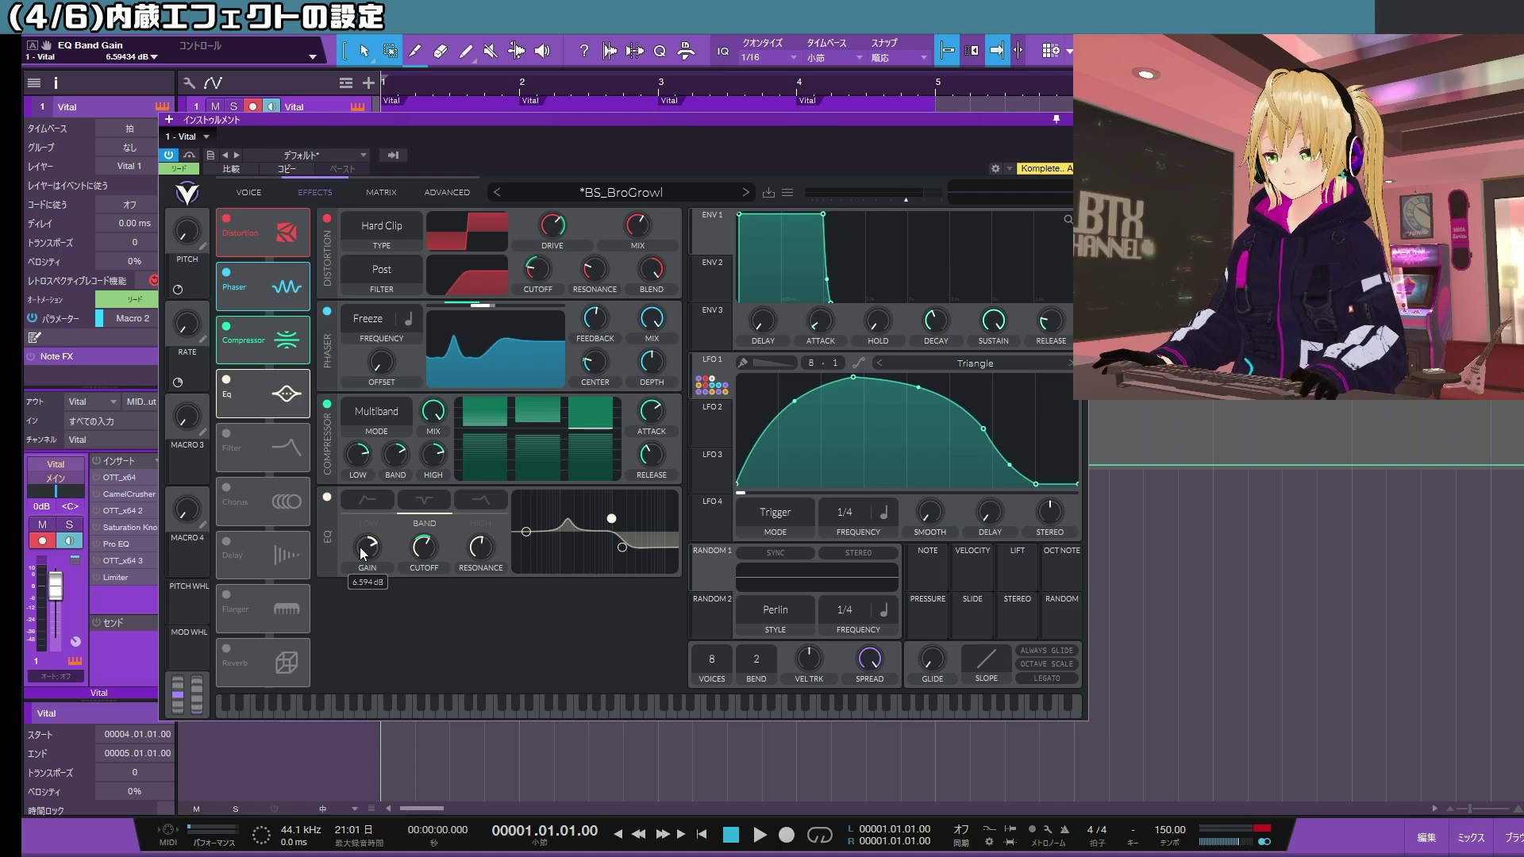
pyautogui.moveTo(428, 553)
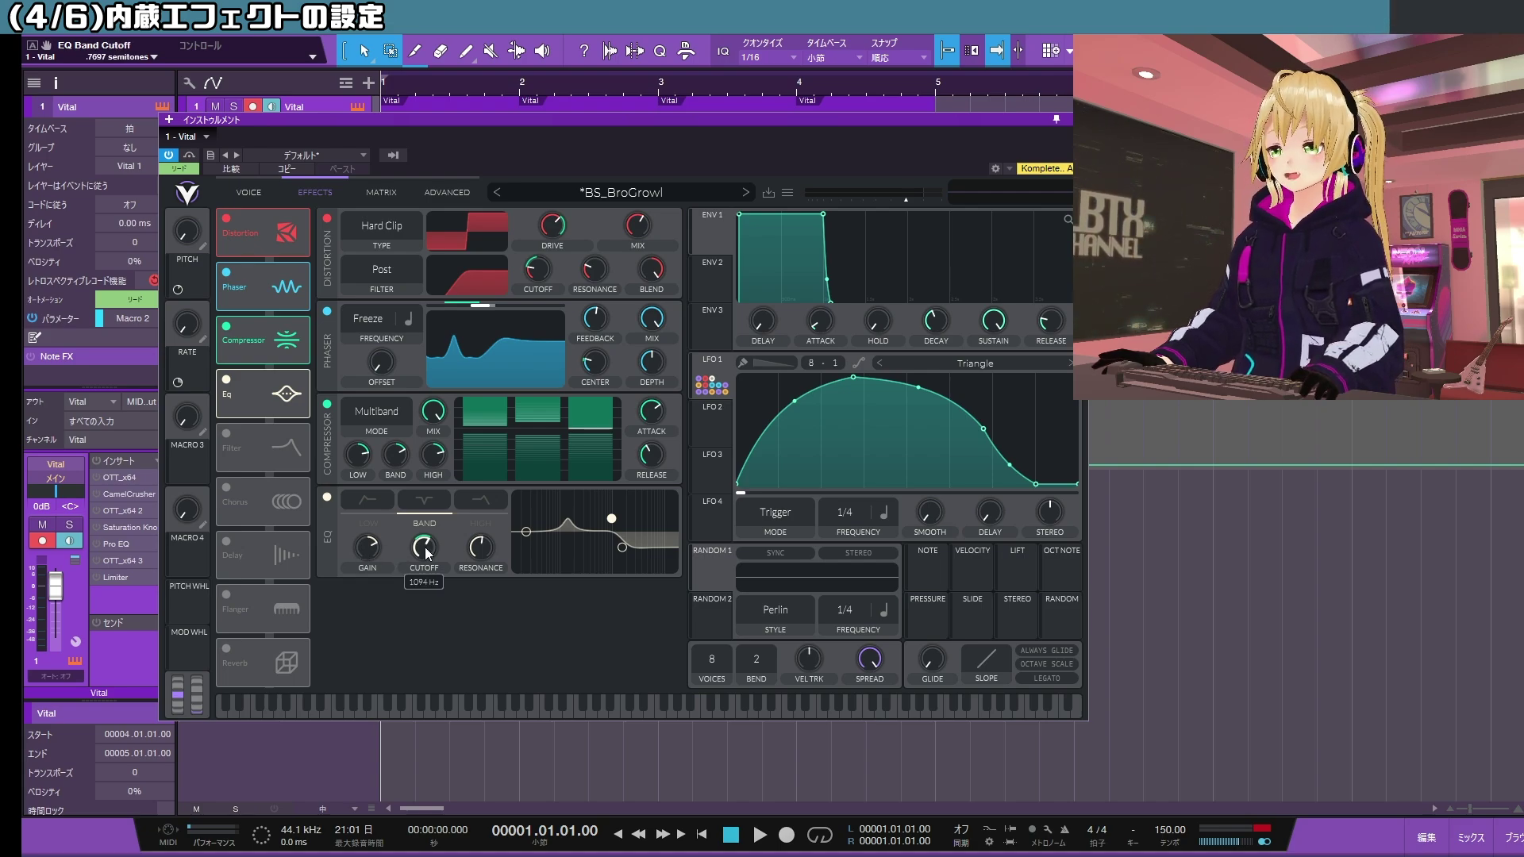
pyautogui.moveTo(713, 387); pyautogui.dragTo(426, 581)
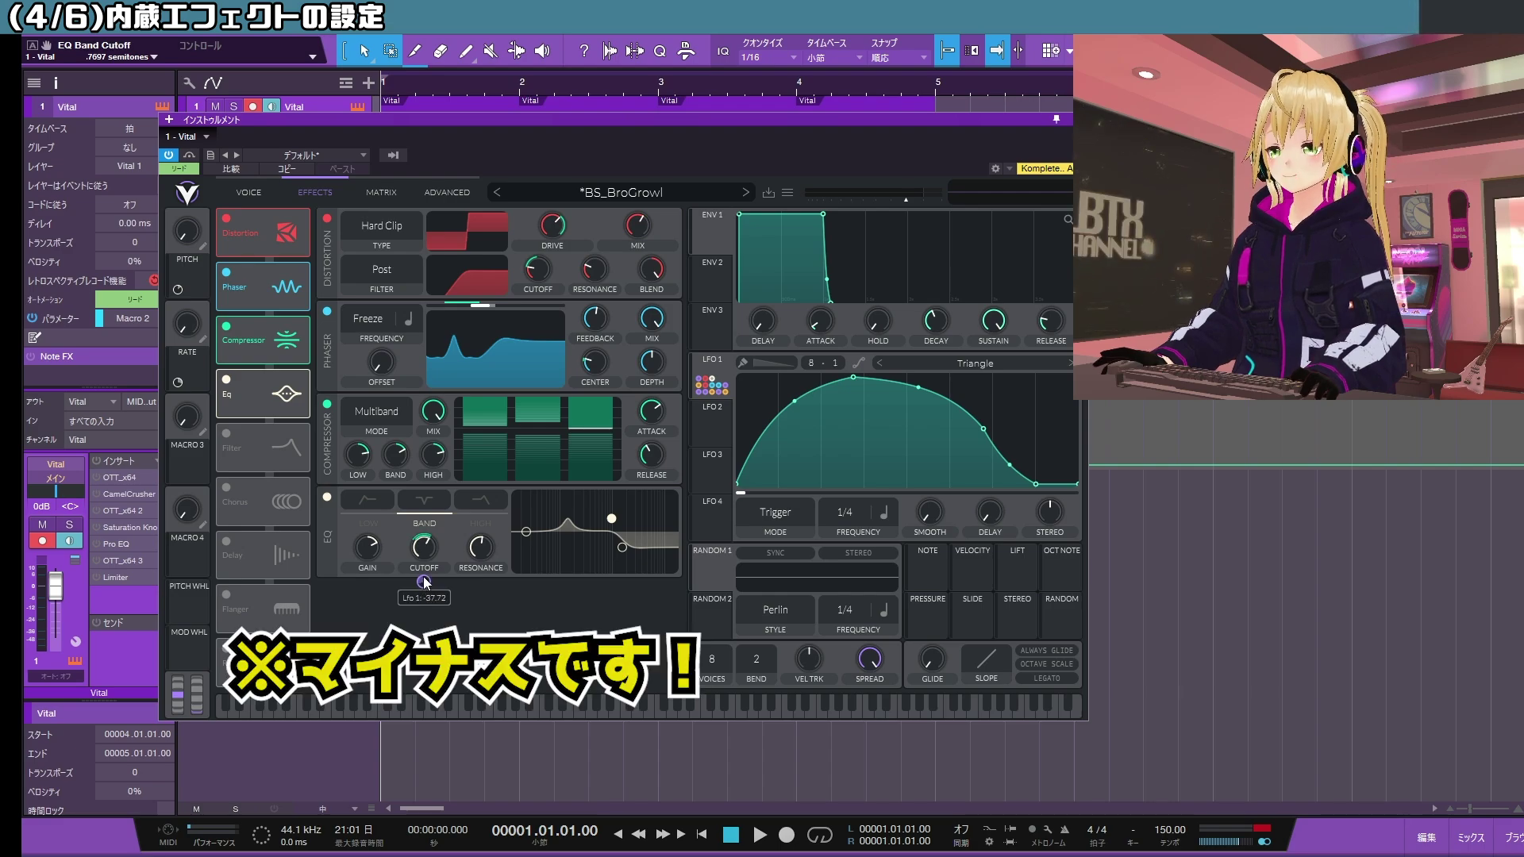
pyautogui.moveTo(483, 548)
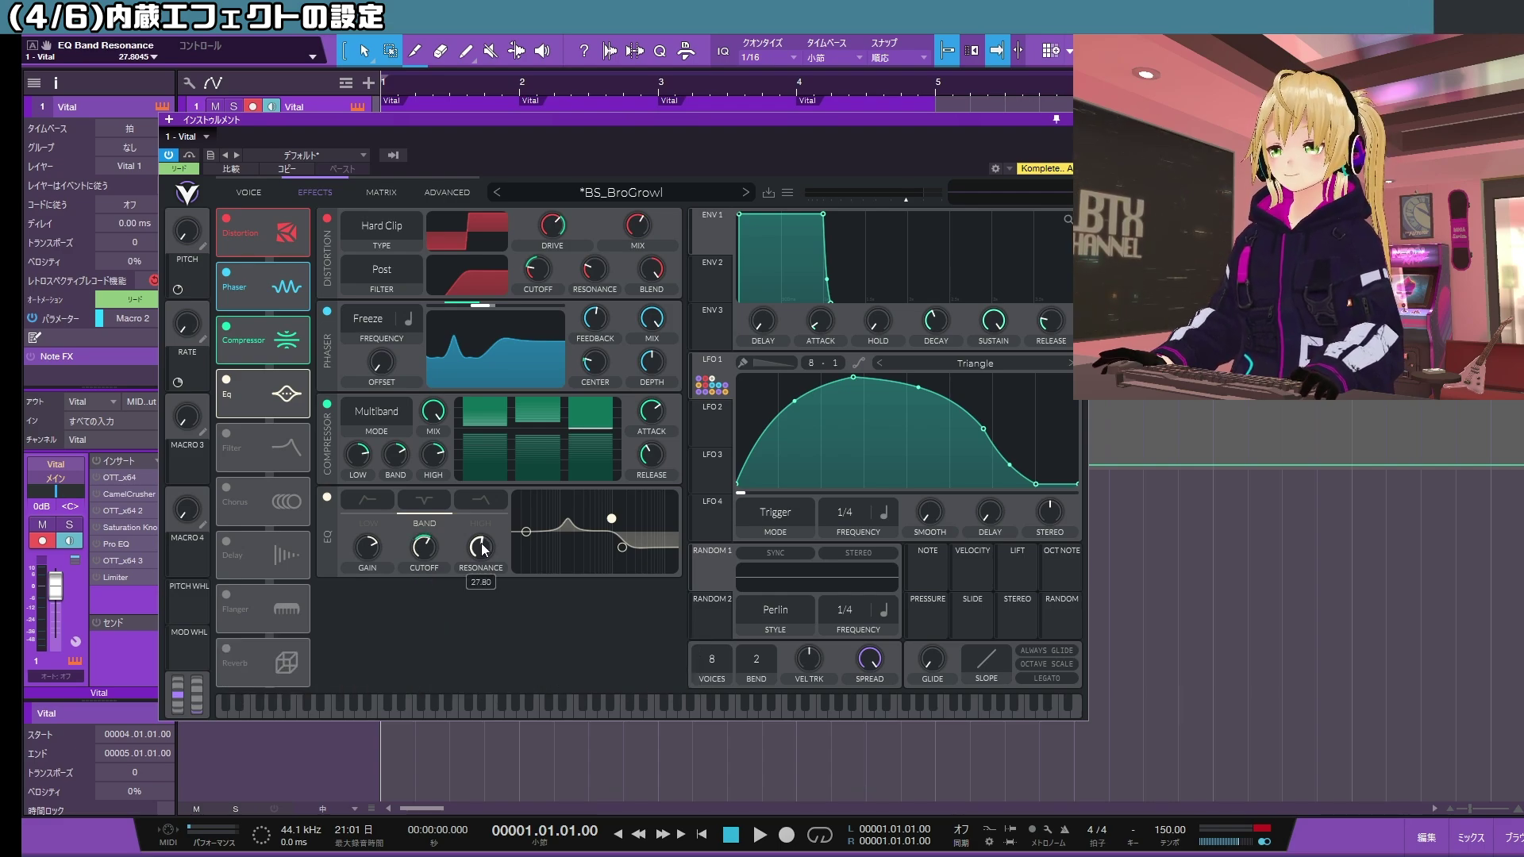
# - Check the gain, cutoff and resonance of the EQ's high shelf
pyautogui.click(623, 547)
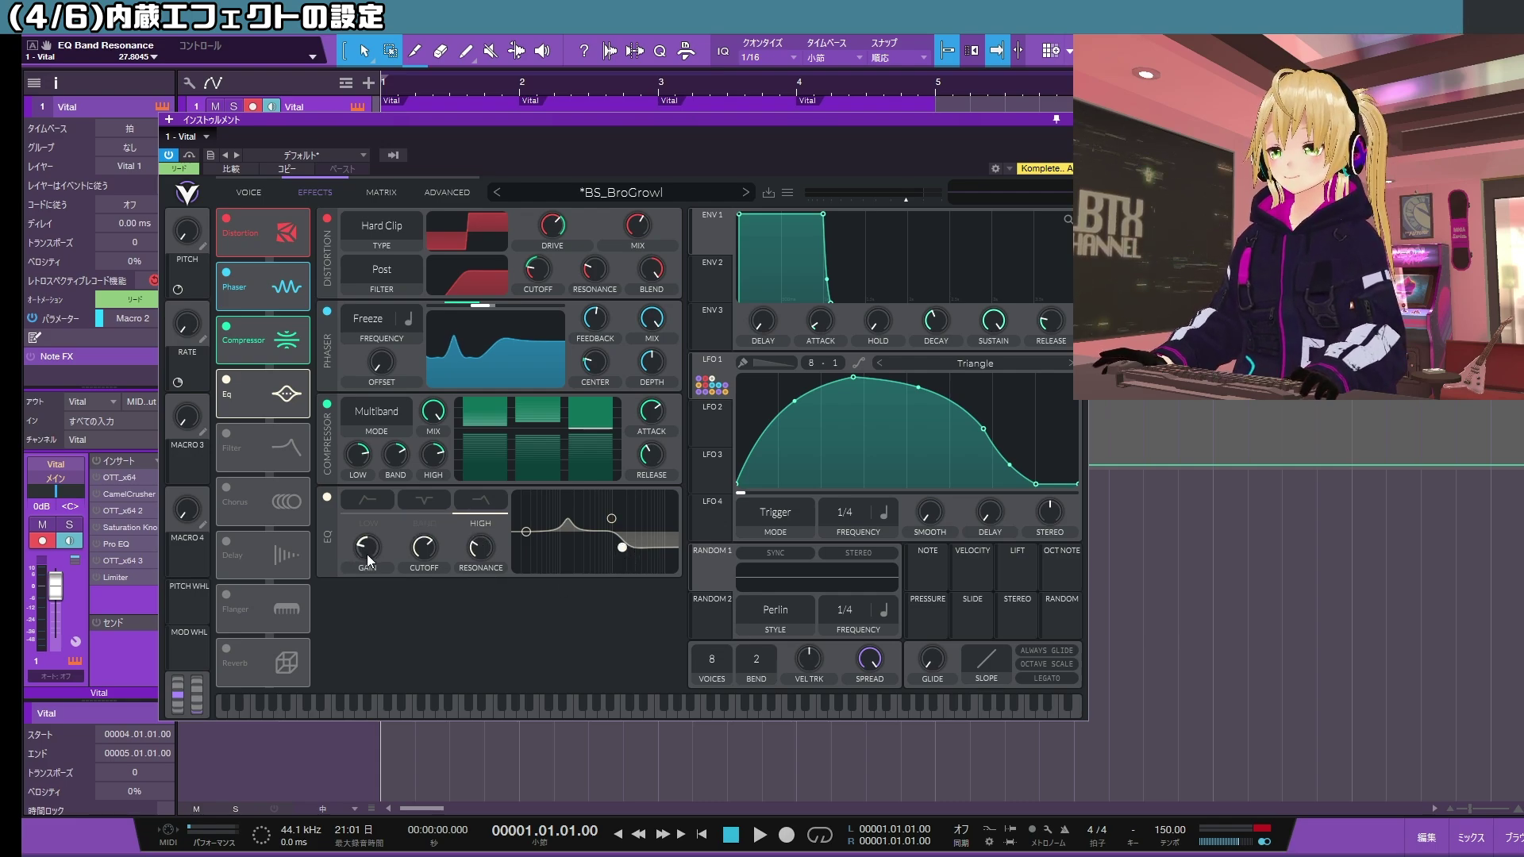
pyautogui.moveTo(368, 560)
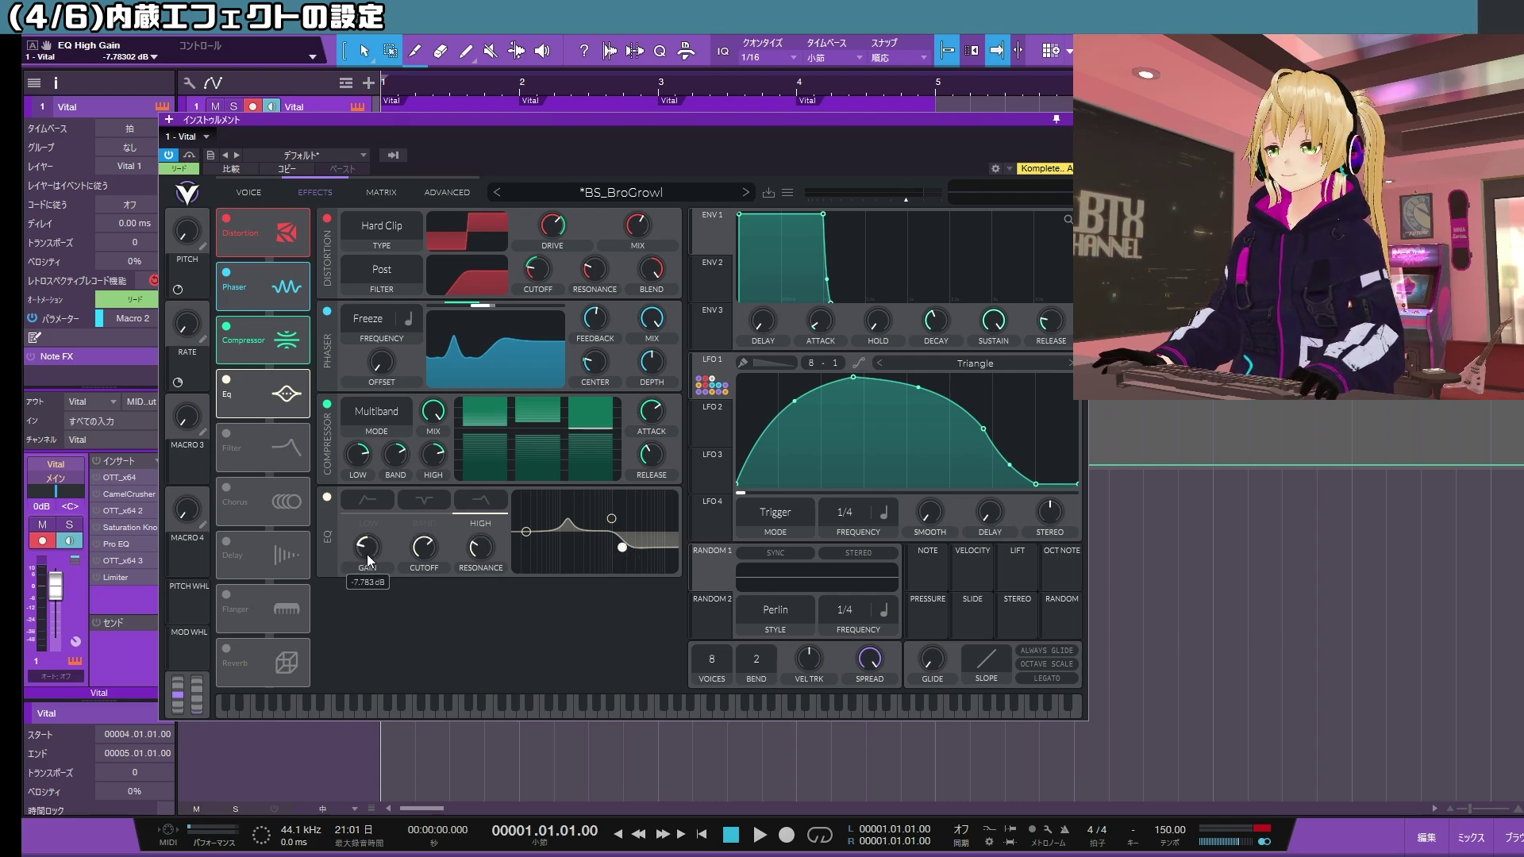
pyautogui.moveTo(431, 557)
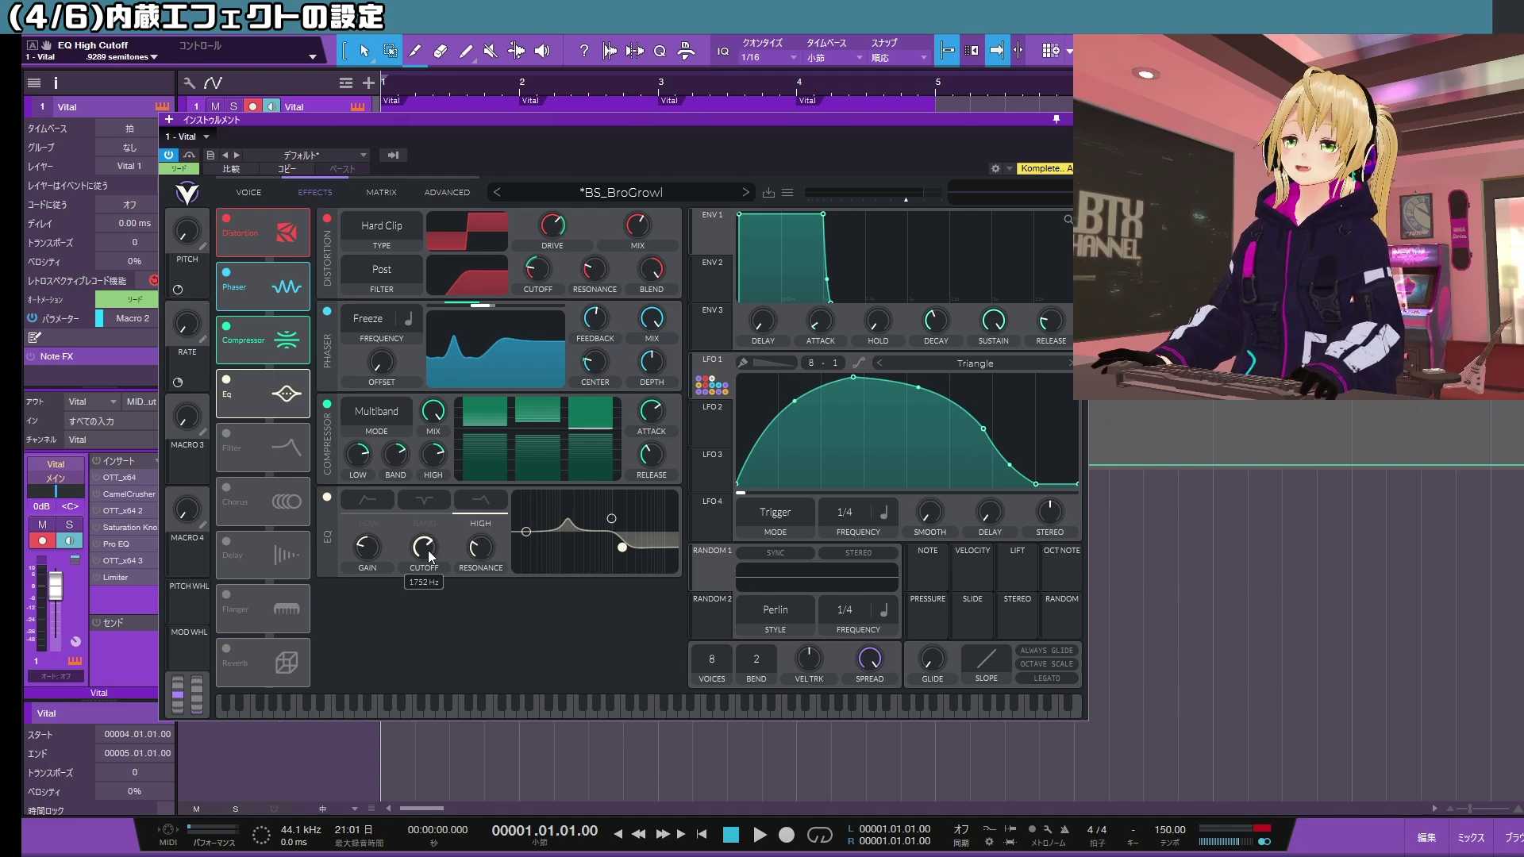
pyautogui.moveTo(488, 554)
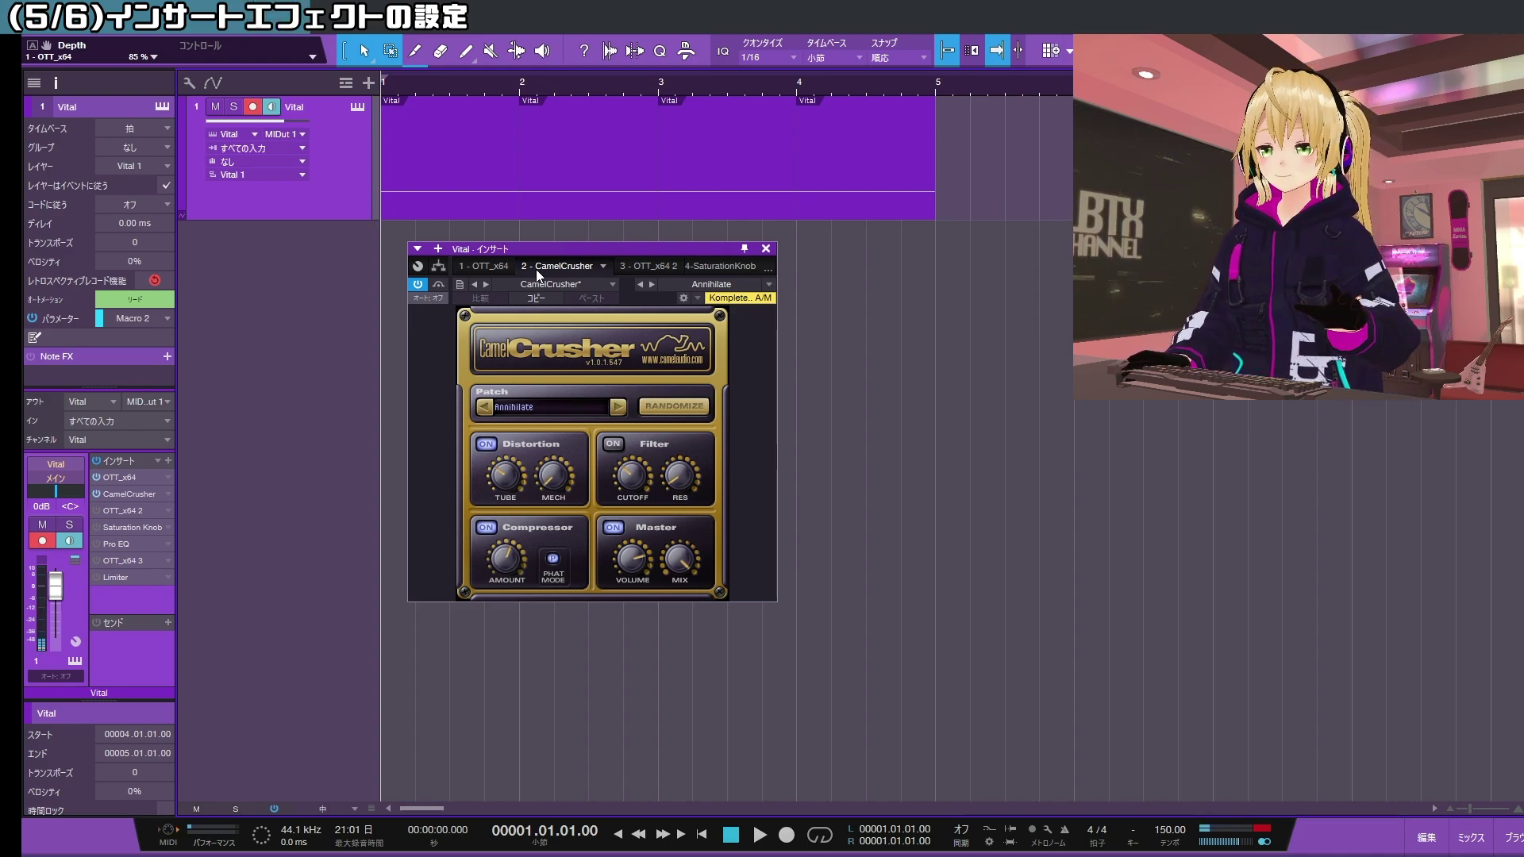
# - Check the CamelCrusher's Tube distortion and set its Compressor amount to -8 dB
pyautogui.click(504, 476)
pyautogui.click(505, 560)
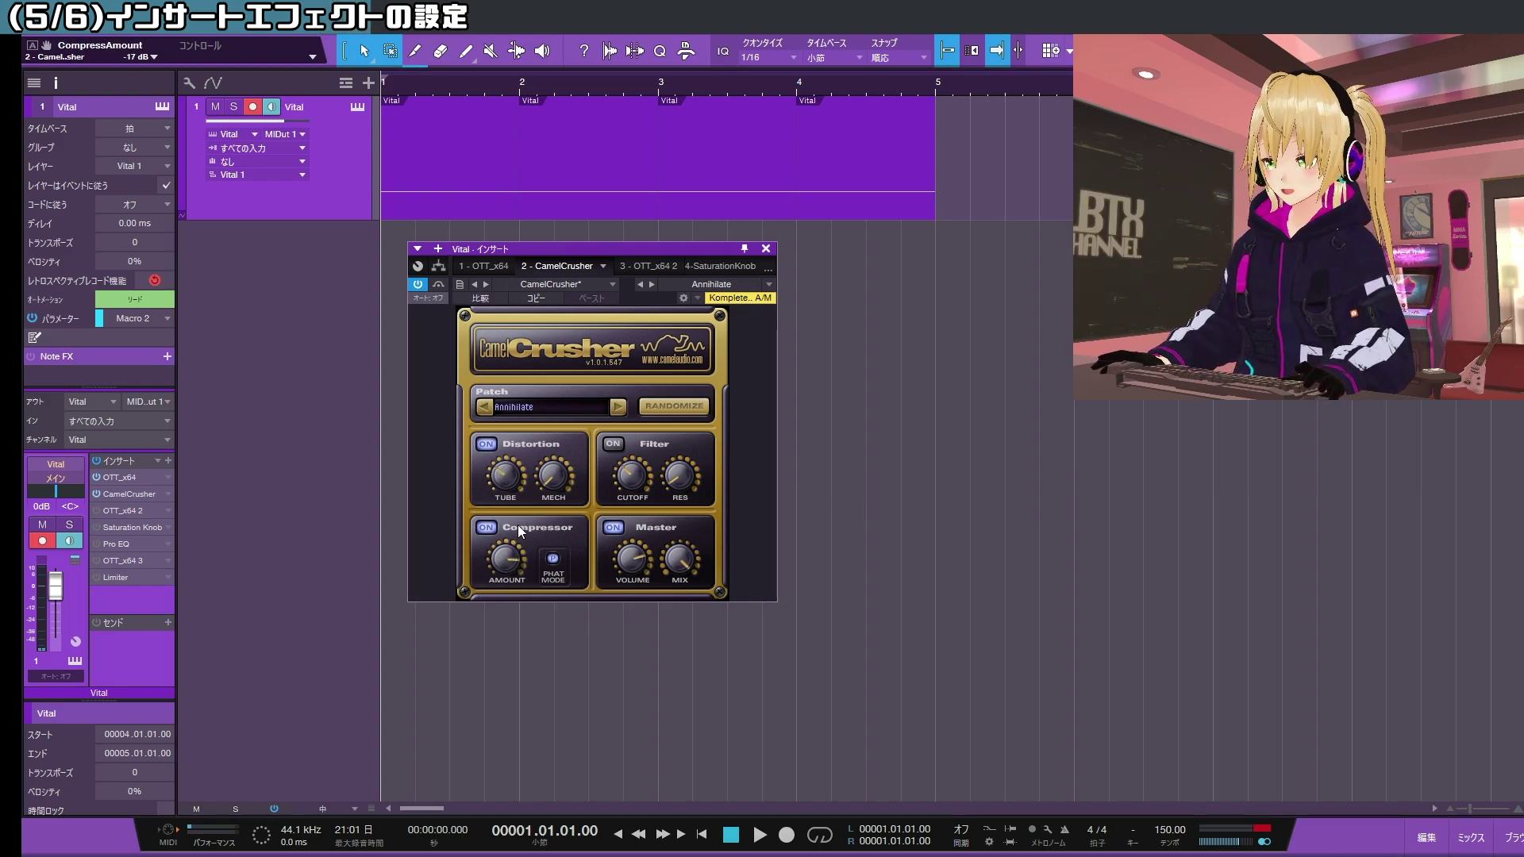
pyautogui.moveTo(510, 538); pyautogui.dragTo(499, 560)
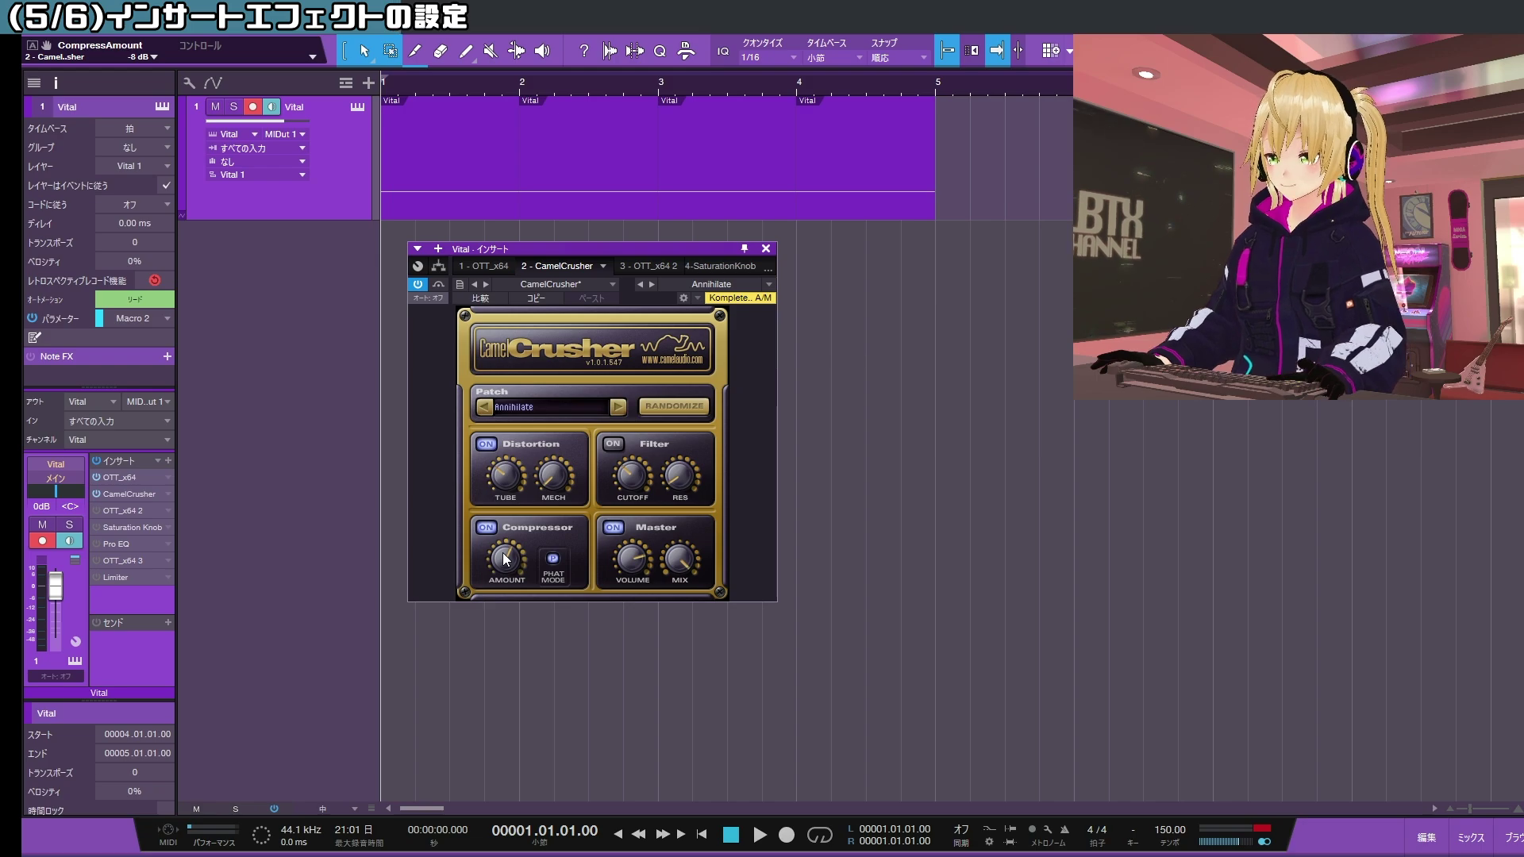
# - Enable the second OTT insert and adjust its Time and its Depth, with the Depth at 20 %
pyautogui.click(96, 514)
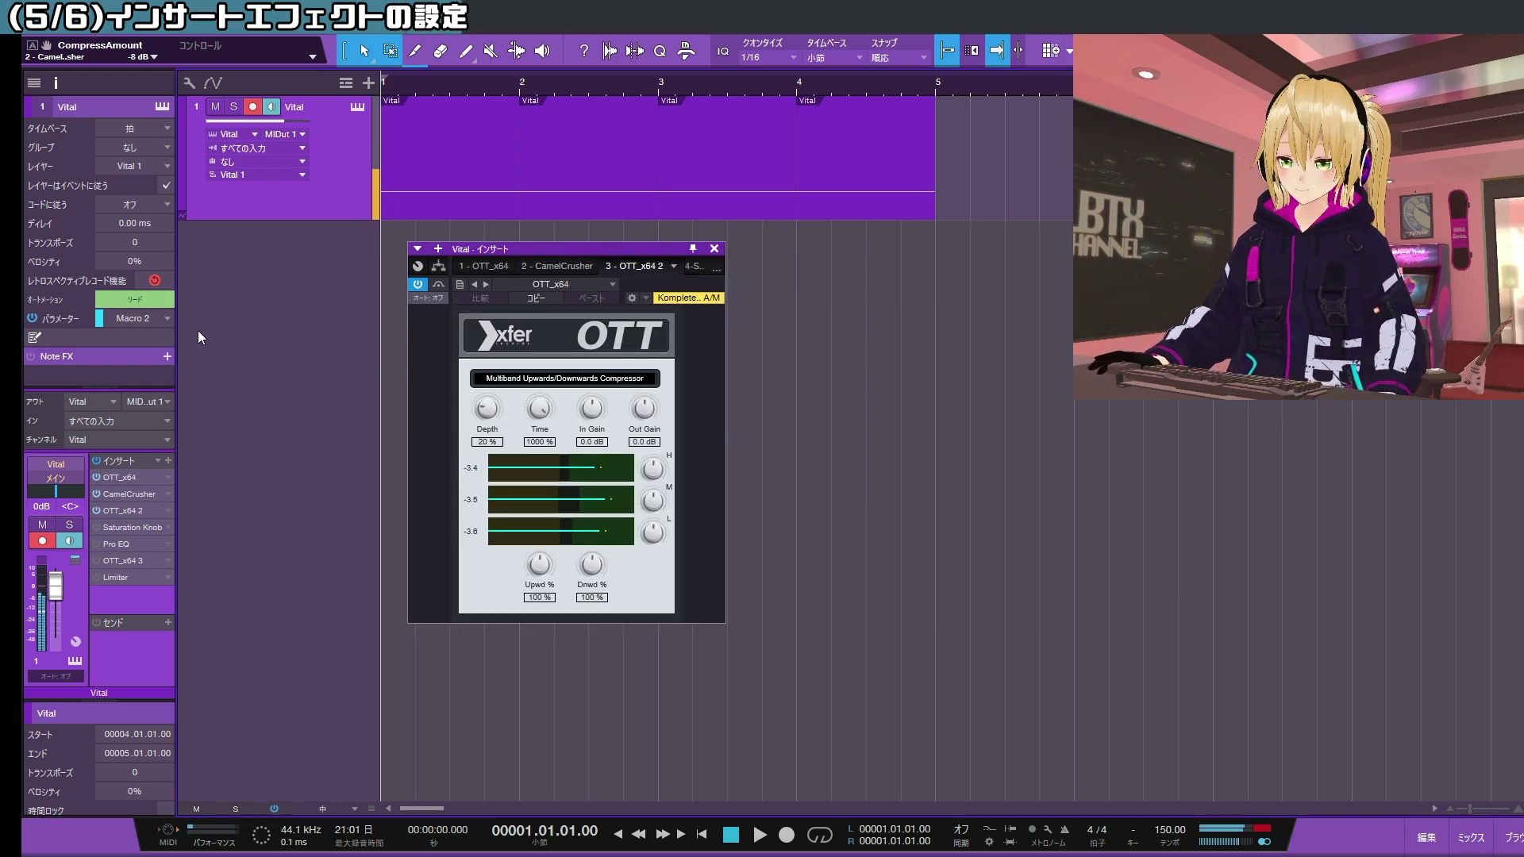
pyautogui.moveTo(537, 410); pyautogui.dragTo(561, 355)
pyautogui.moveTo(485, 413)
pyautogui.mouseDown()
pyautogui.moveTo(485, 443)
pyautogui.moveTo(510, 429)
pyautogui.mouseUp()
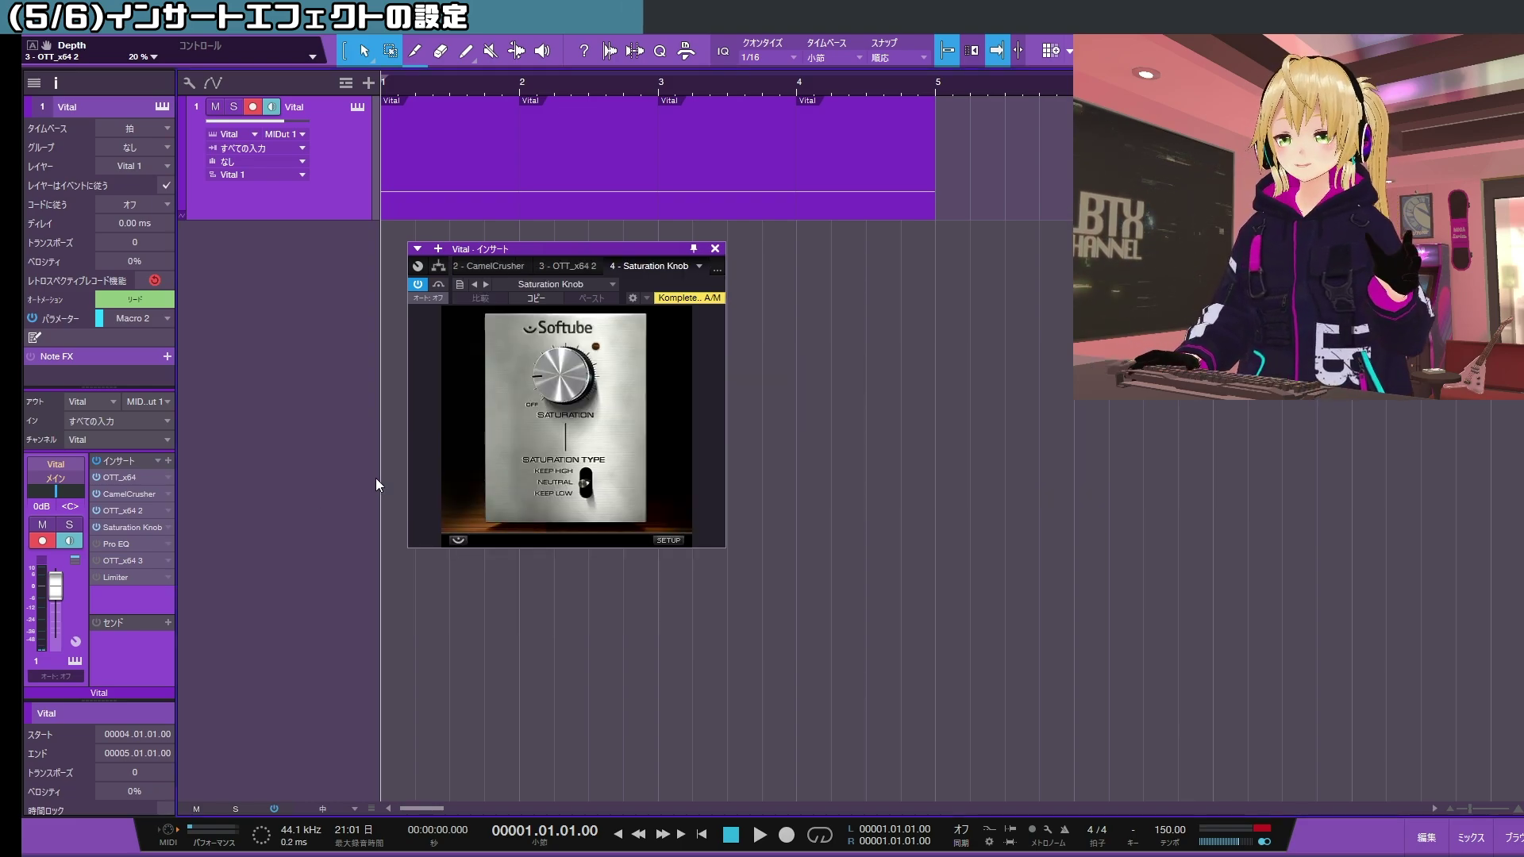
# - Adjust the saturation amount in Saturation Knob and the HMF band's gain in Pro EQ
pyautogui.moveTo(590, 352)
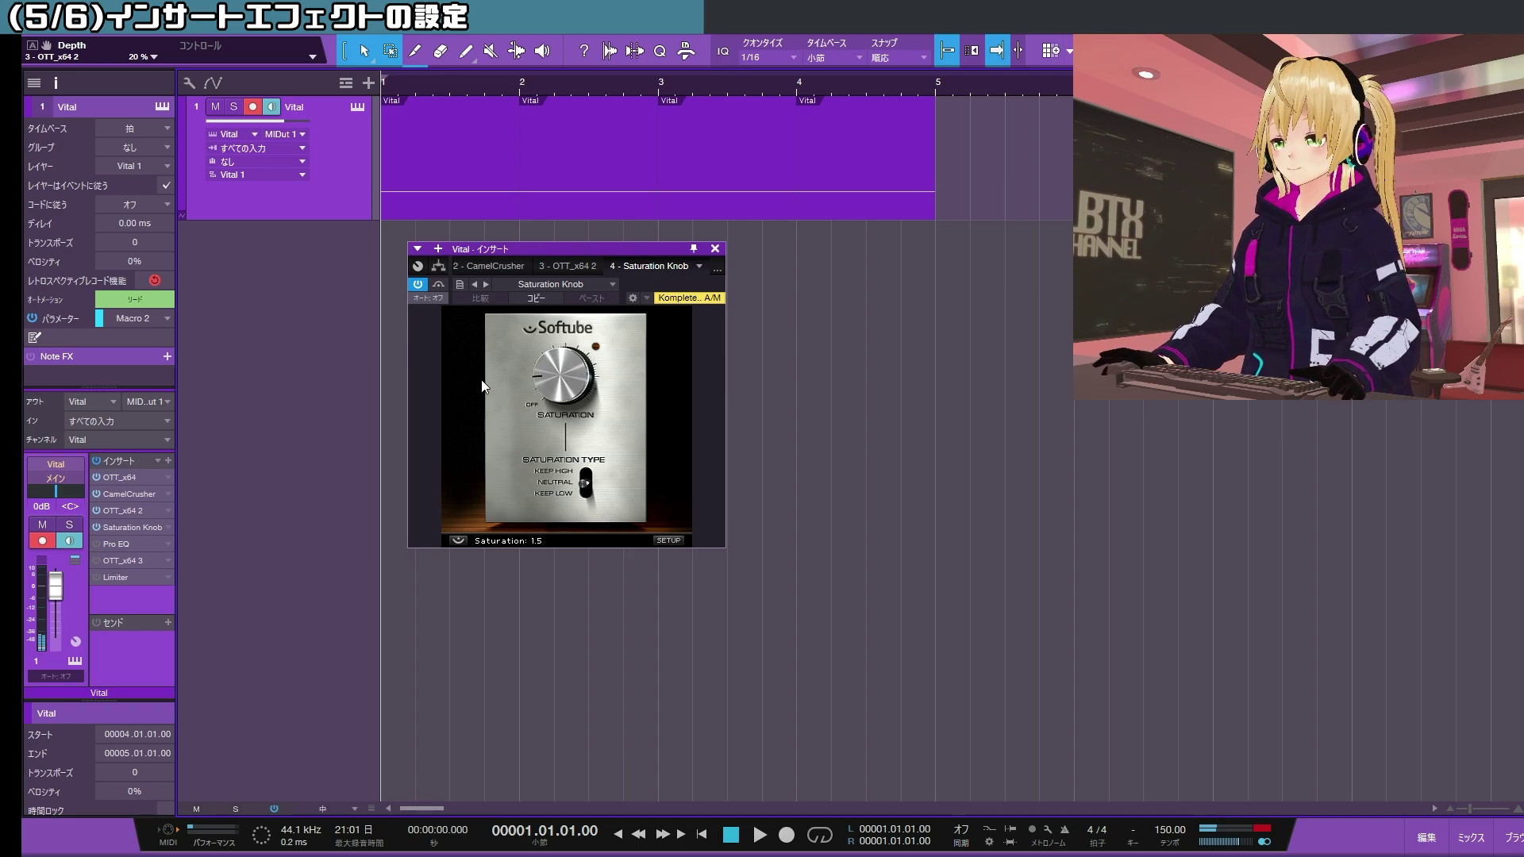
pyautogui.moveTo(566, 377); pyautogui.dragTo(565, 372)
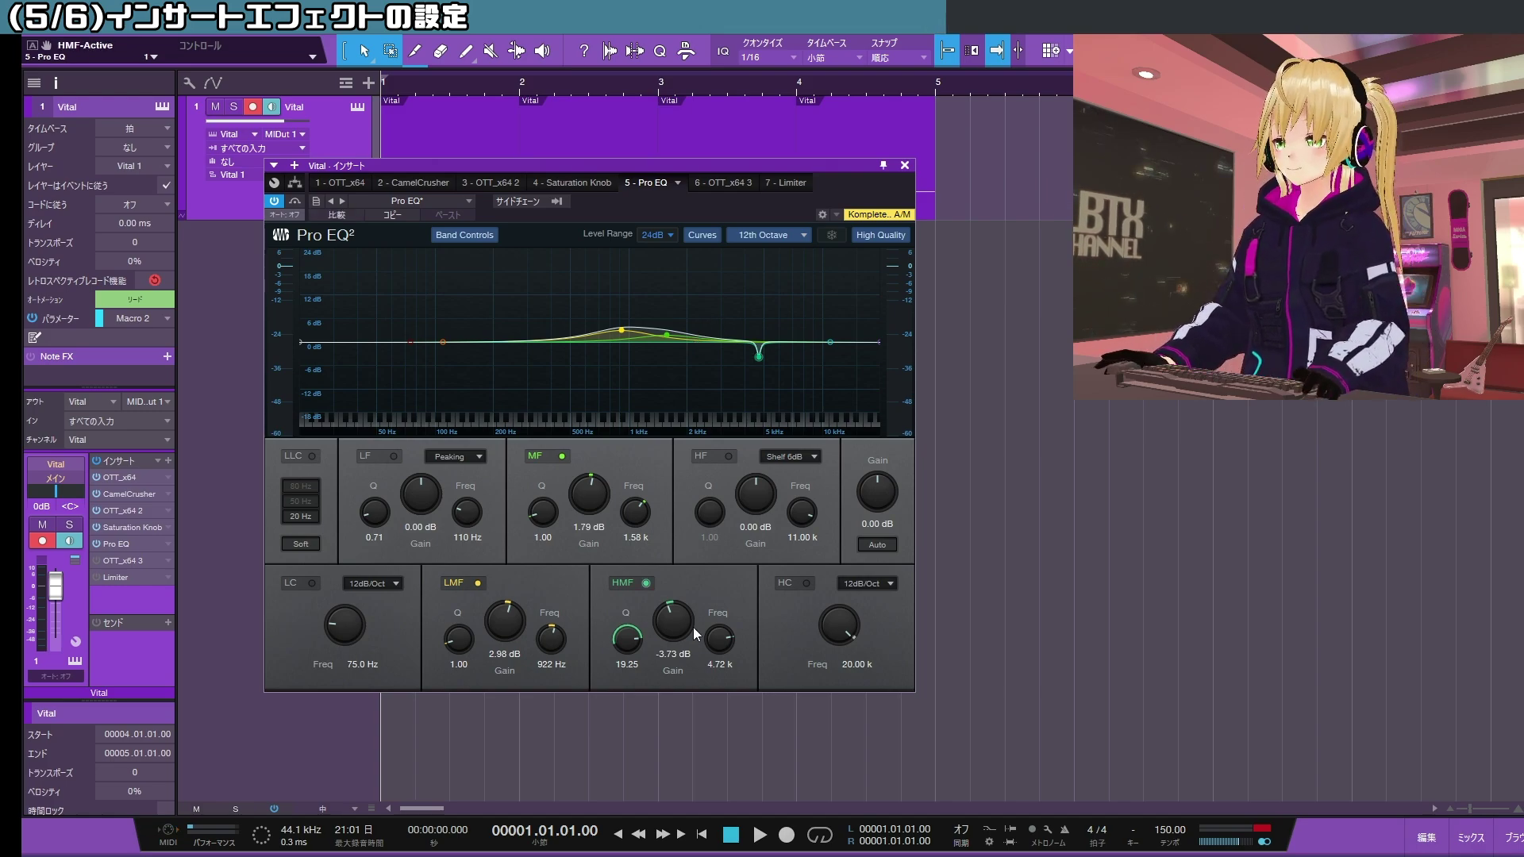
pyautogui.moveTo(661, 627); pyautogui.dragTo(664, 599)
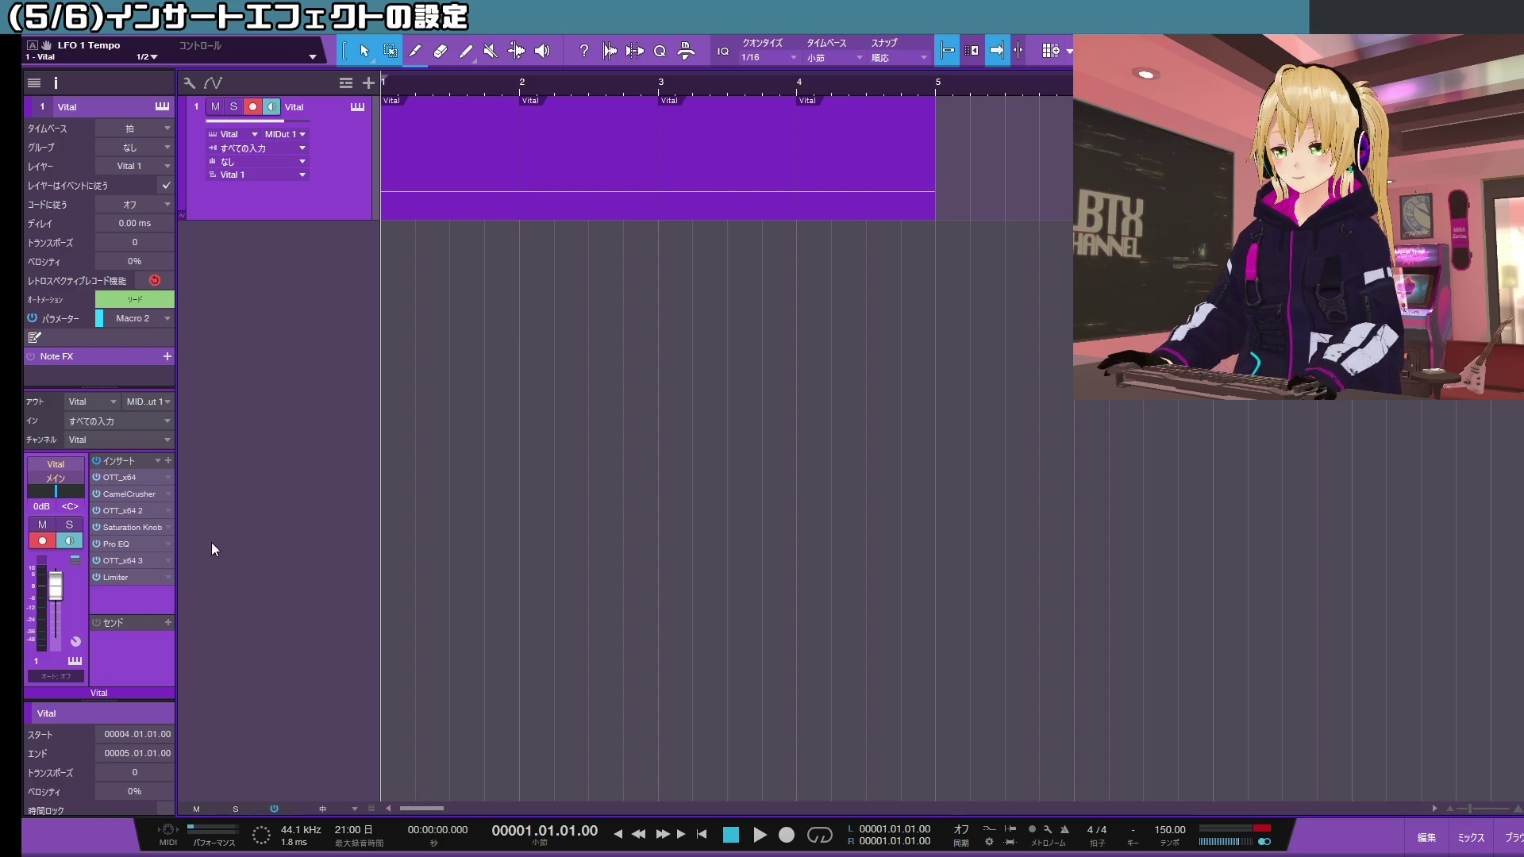
# - Compare the phrase with all insert effects on the Vital channel bypassed and re-enabled
pyautogui.click(96, 461)
pyautogui.press('space')
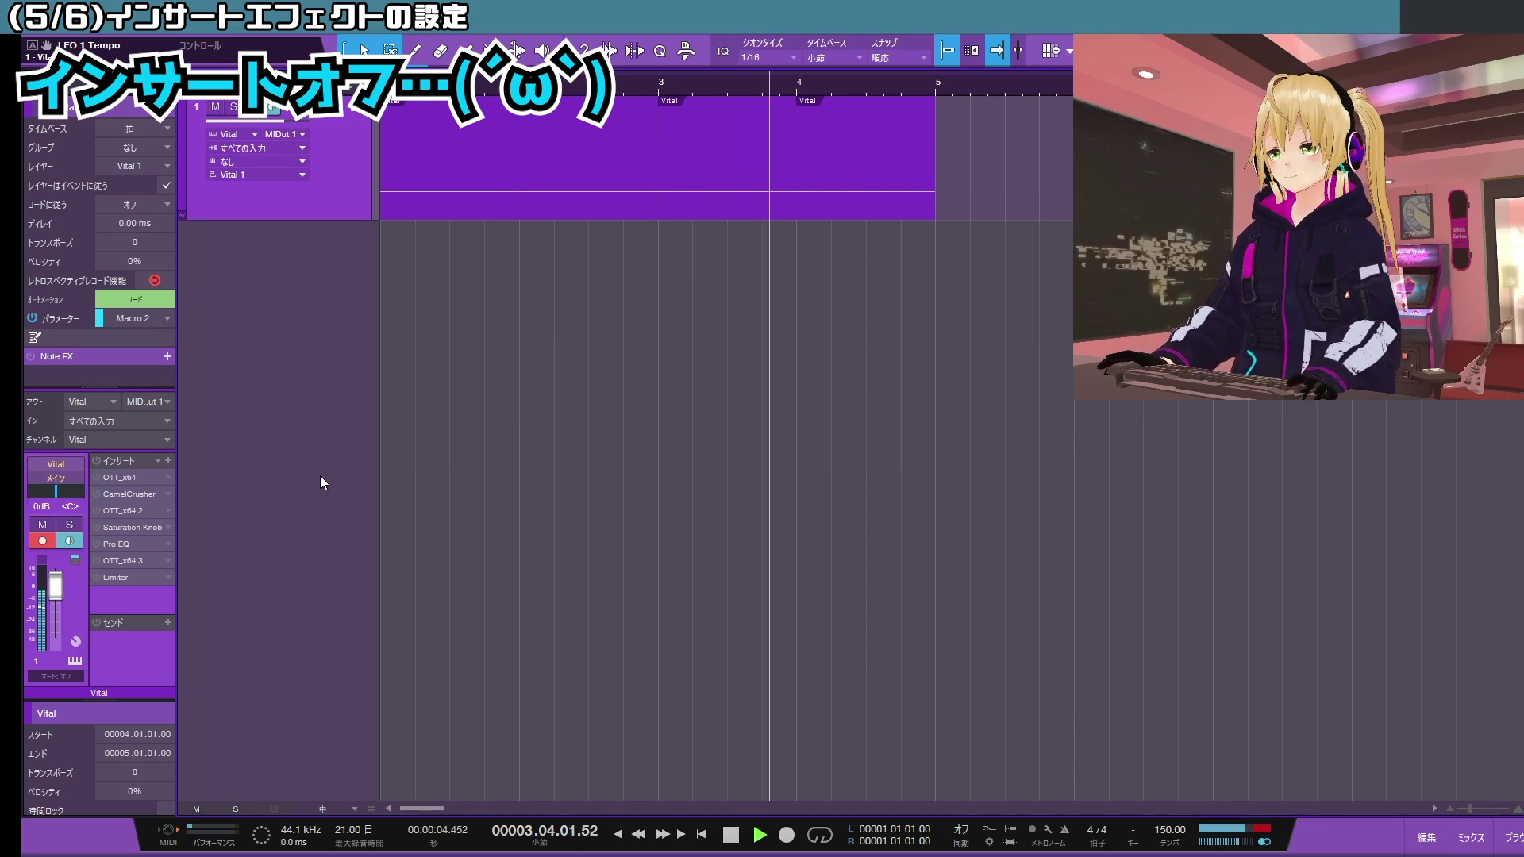
pyautogui.press('space')
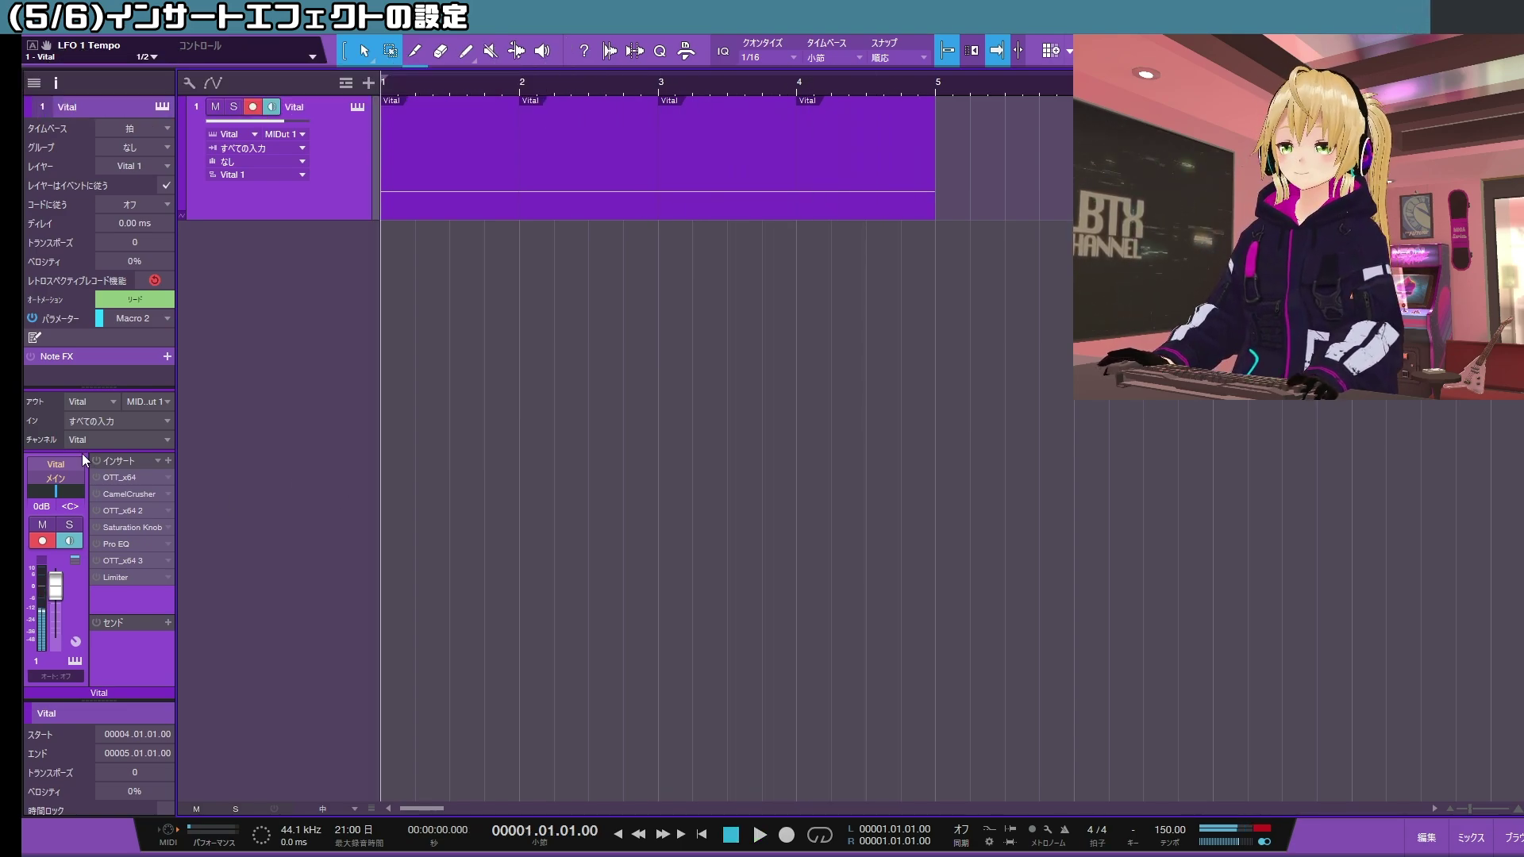
pyautogui.click(94, 460)
pyautogui.press('space')
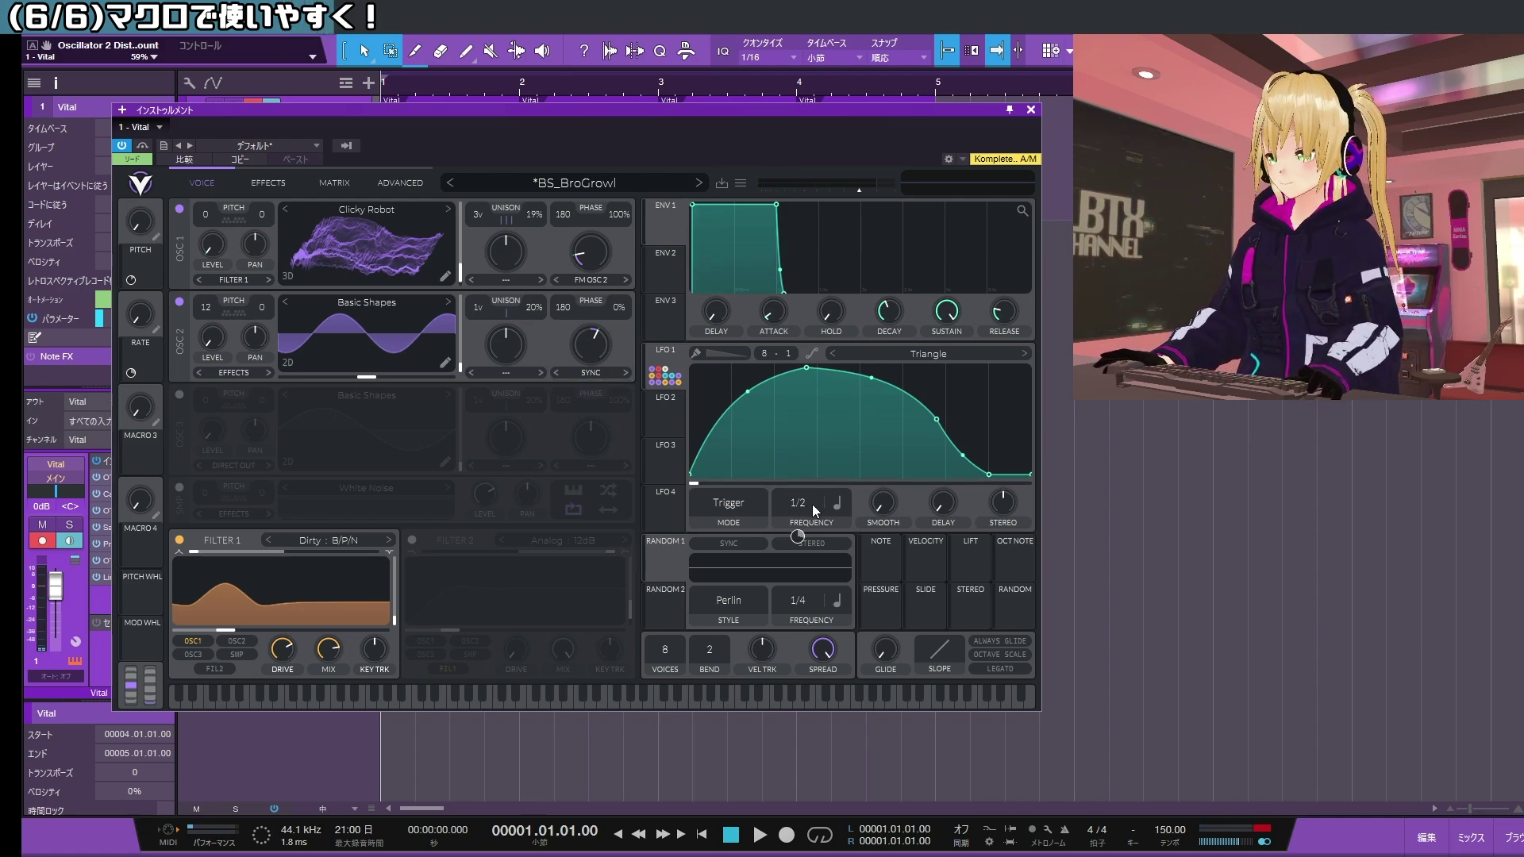
# - Try out LFO 1's frequency and assign the PITCH macro to oscillator 2's Sync amount at 0.150
pyautogui.moveTo(807, 511)
pyautogui.mouseDown()
pyautogui.moveTo(829, 461)
pyautogui.moveTo(809, 488)
pyautogui.mouseUp()
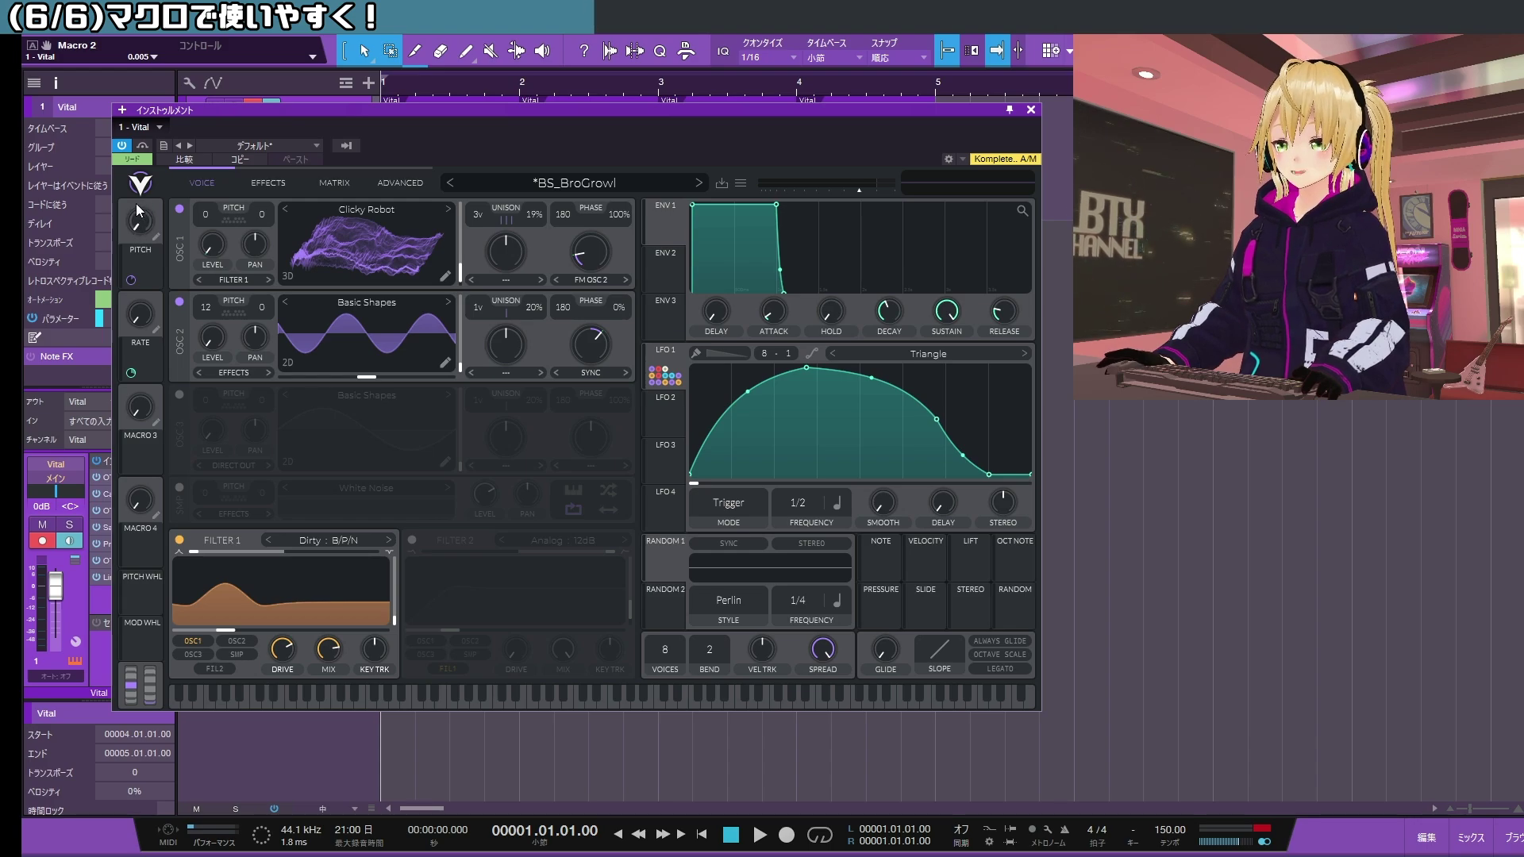
pyautogui.moveTo(146, 268); pyautogui.dragTo(592, 343)
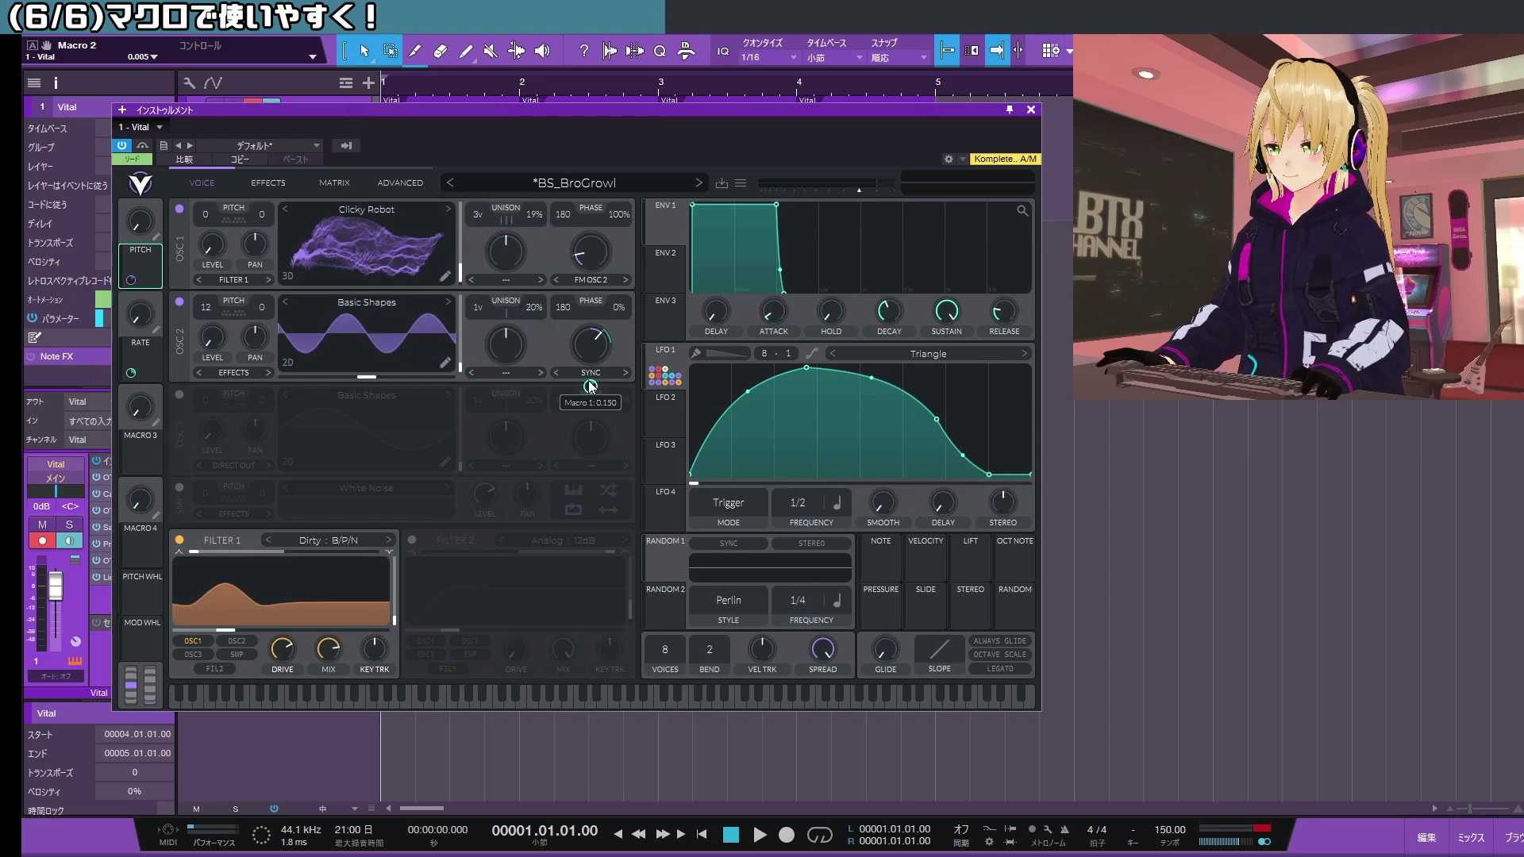
# - Audition the growl while varying the PITCH and RATE macros
pyautogui.click(154, 237)
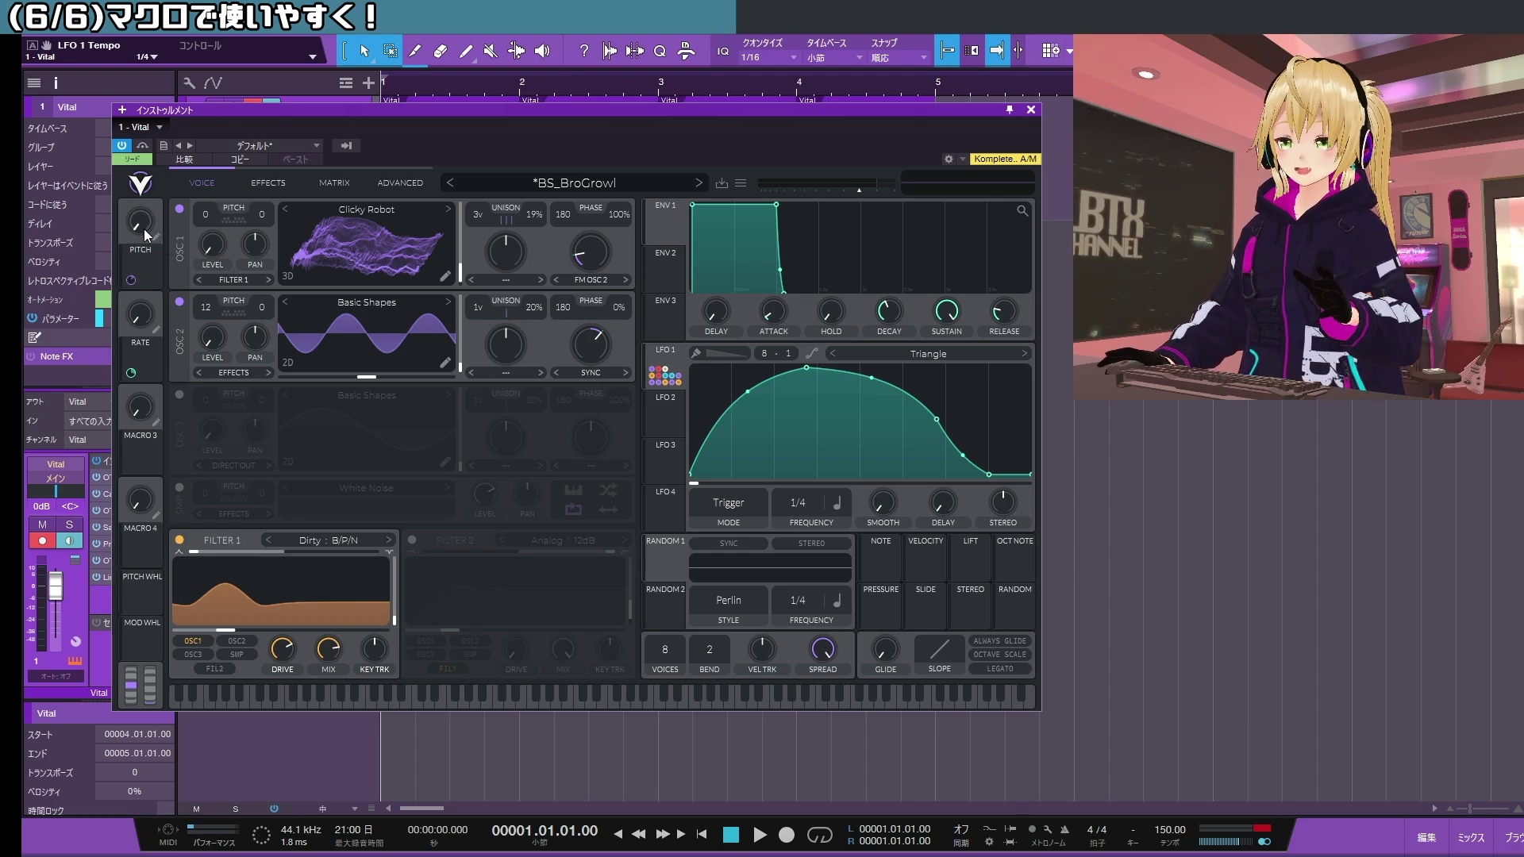
pyautogui.moveTo(144, 228)
pyautogui.mouseDown()
pyautogui.moveTo(182, 73)
pyautogui.moveTo(142, 232)
pyautogui.mouseUp()
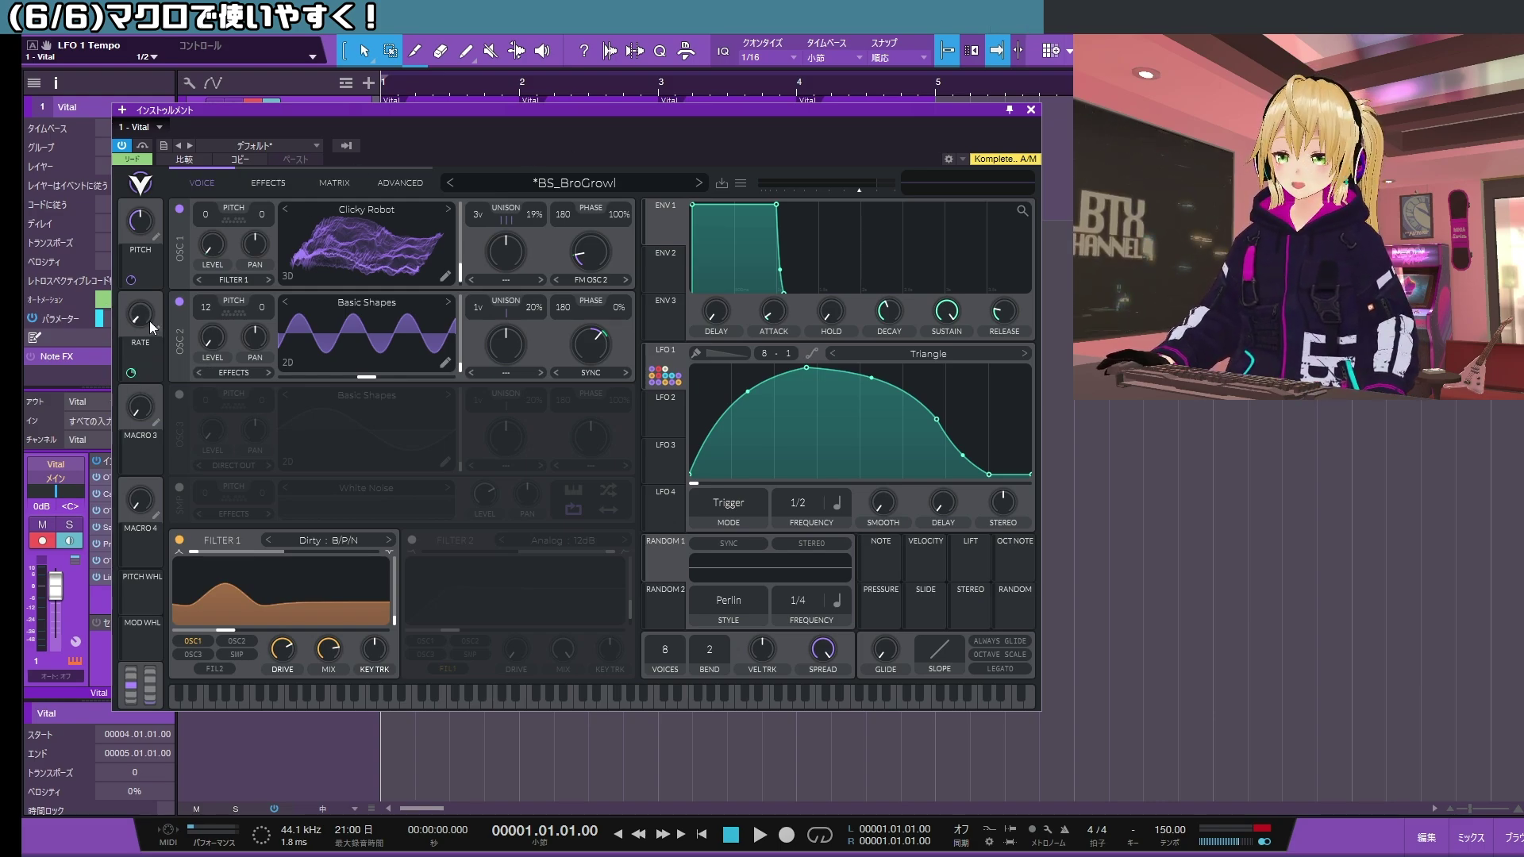
pyautogui.moveTo(149, 320)
pyautogui.mouseDown()
pyautogui.moveTo(183, 226)
pyautogui.moveTo(142, 332)
pyautogui.mouseUp()
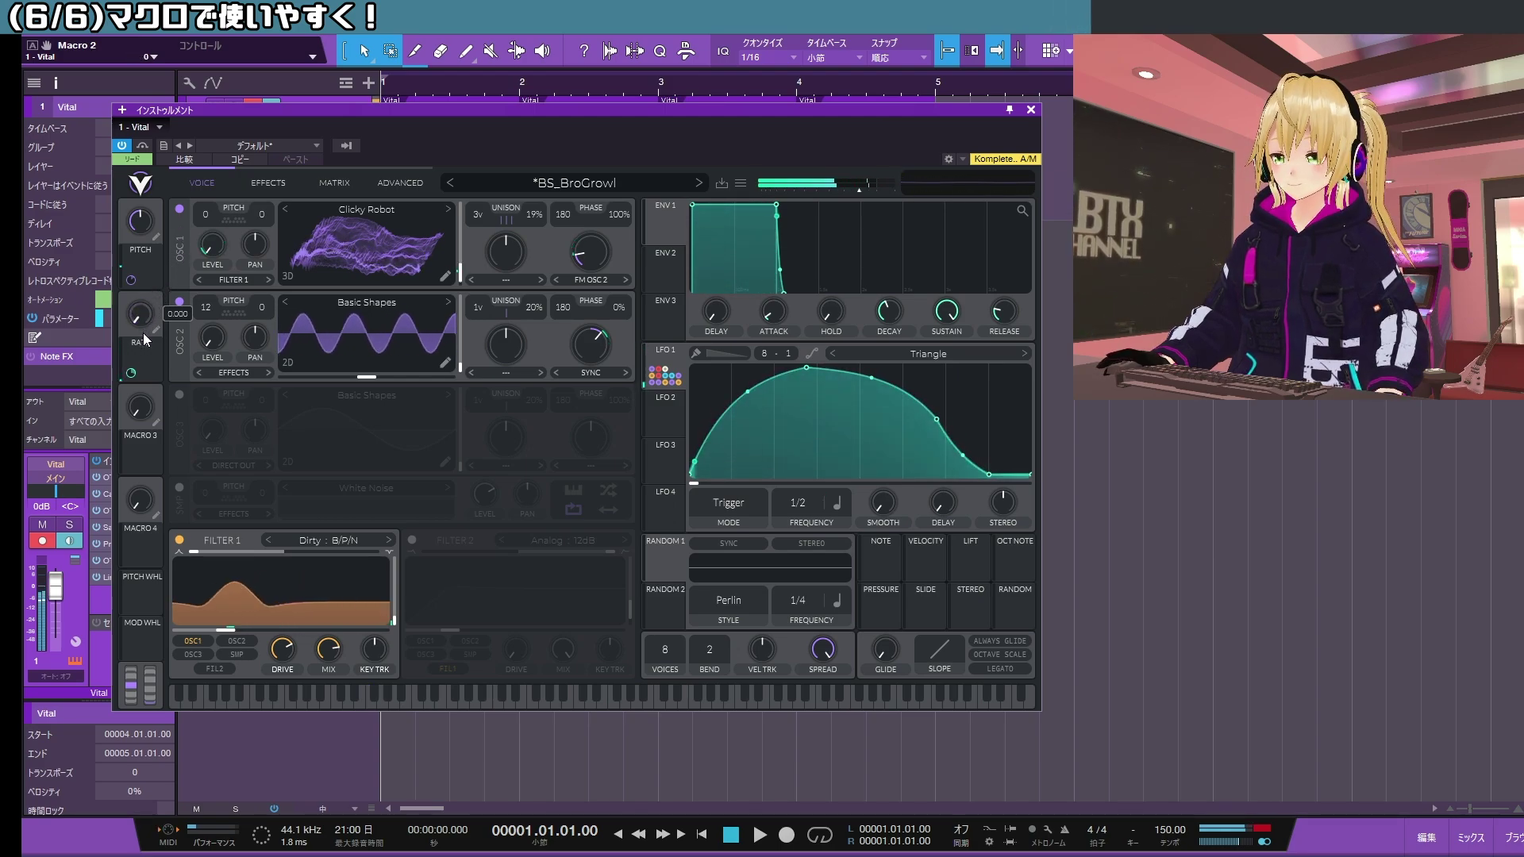
pyautogui.moveTo(143, 229); pyautogui.dragTo(153, 205)
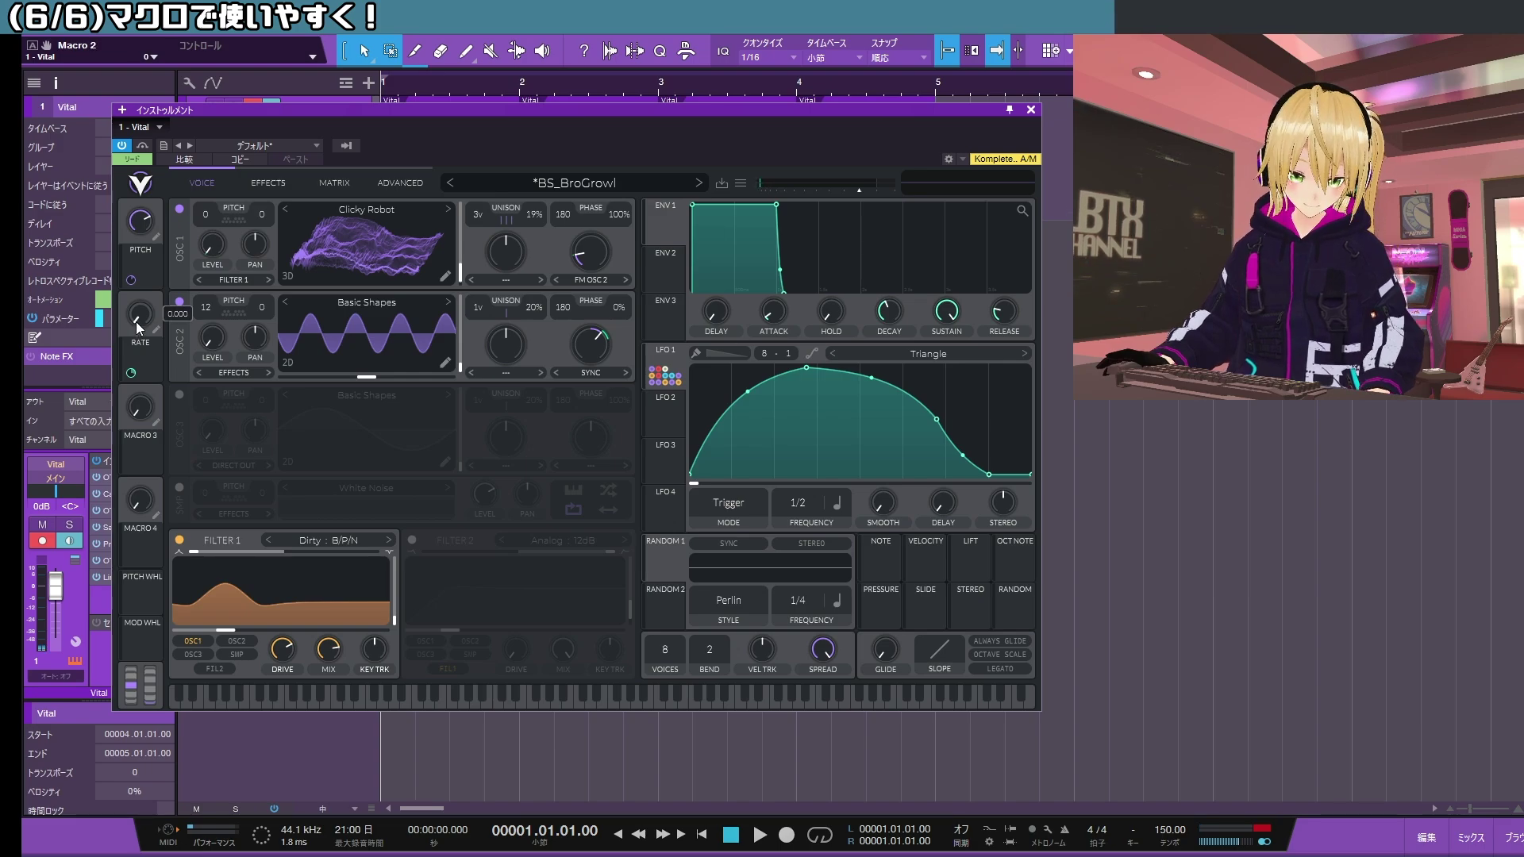
pyautogui.moveTo(136, 323); pyautogui.dragTo(136, 433)
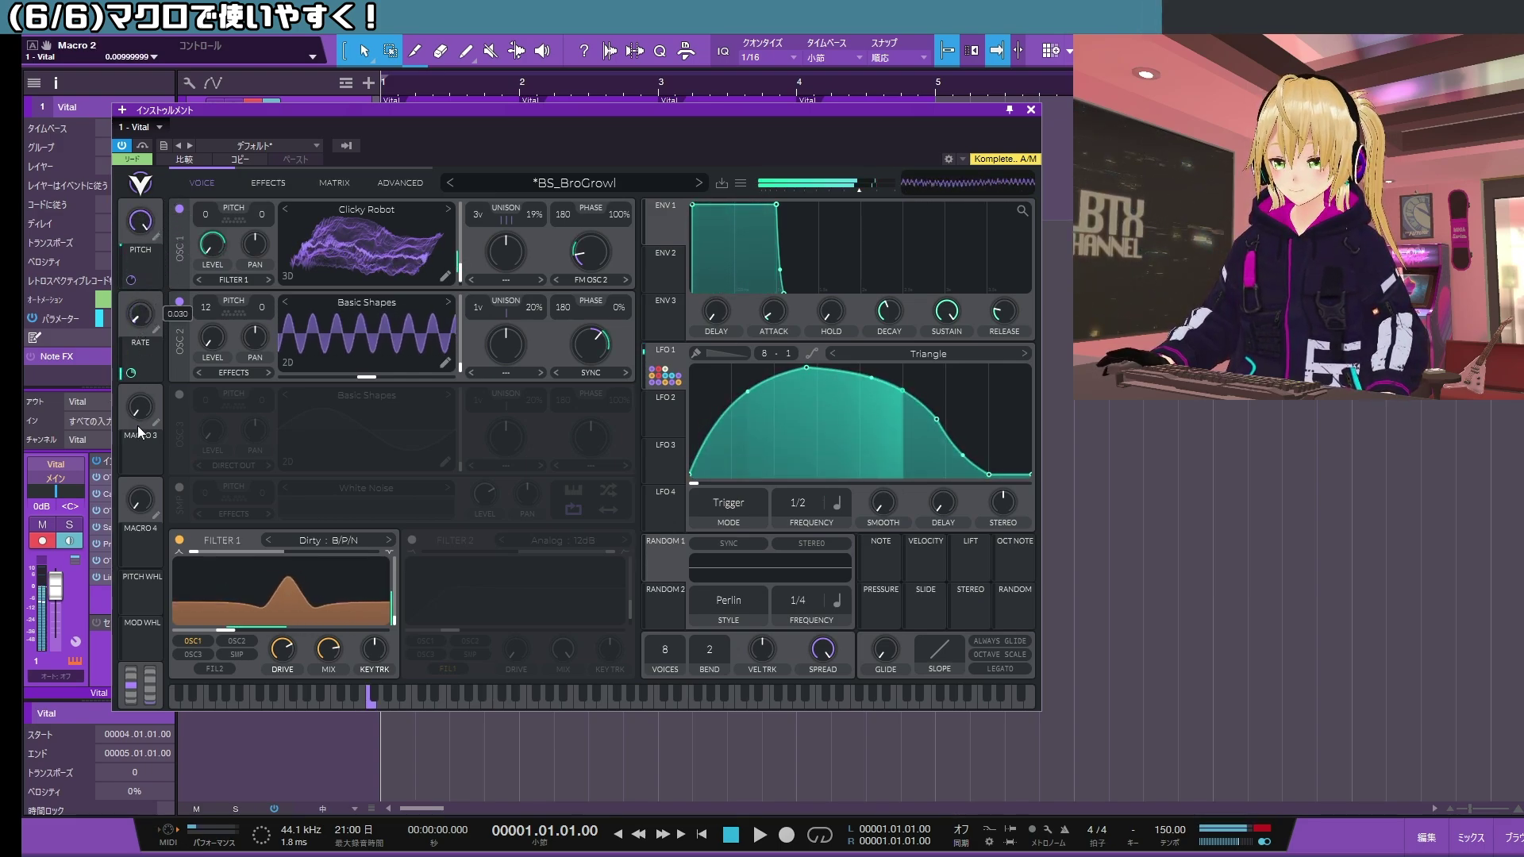
pyautogui.moveTo(142, 227)
pyautogui.mouseDown()
pyautogui.moveTo(152, 216)
pyautogui.moveTo(146, 232)
pyautogui.mouseUp()
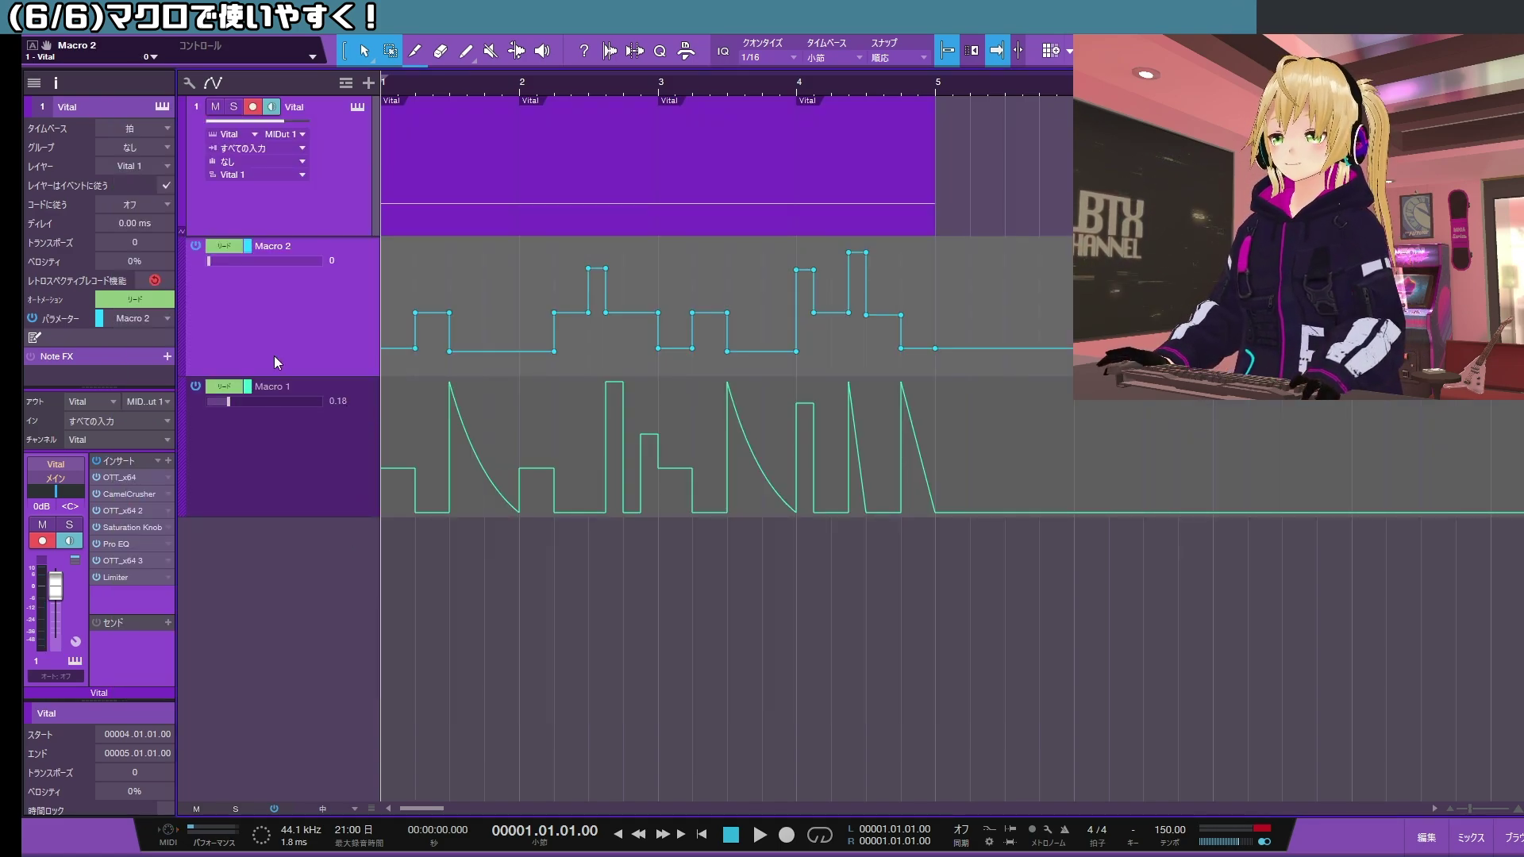
# - Play the phrase and examine the Macro 2 automation lane that drives the RATE macro
pyautogui.press('space')
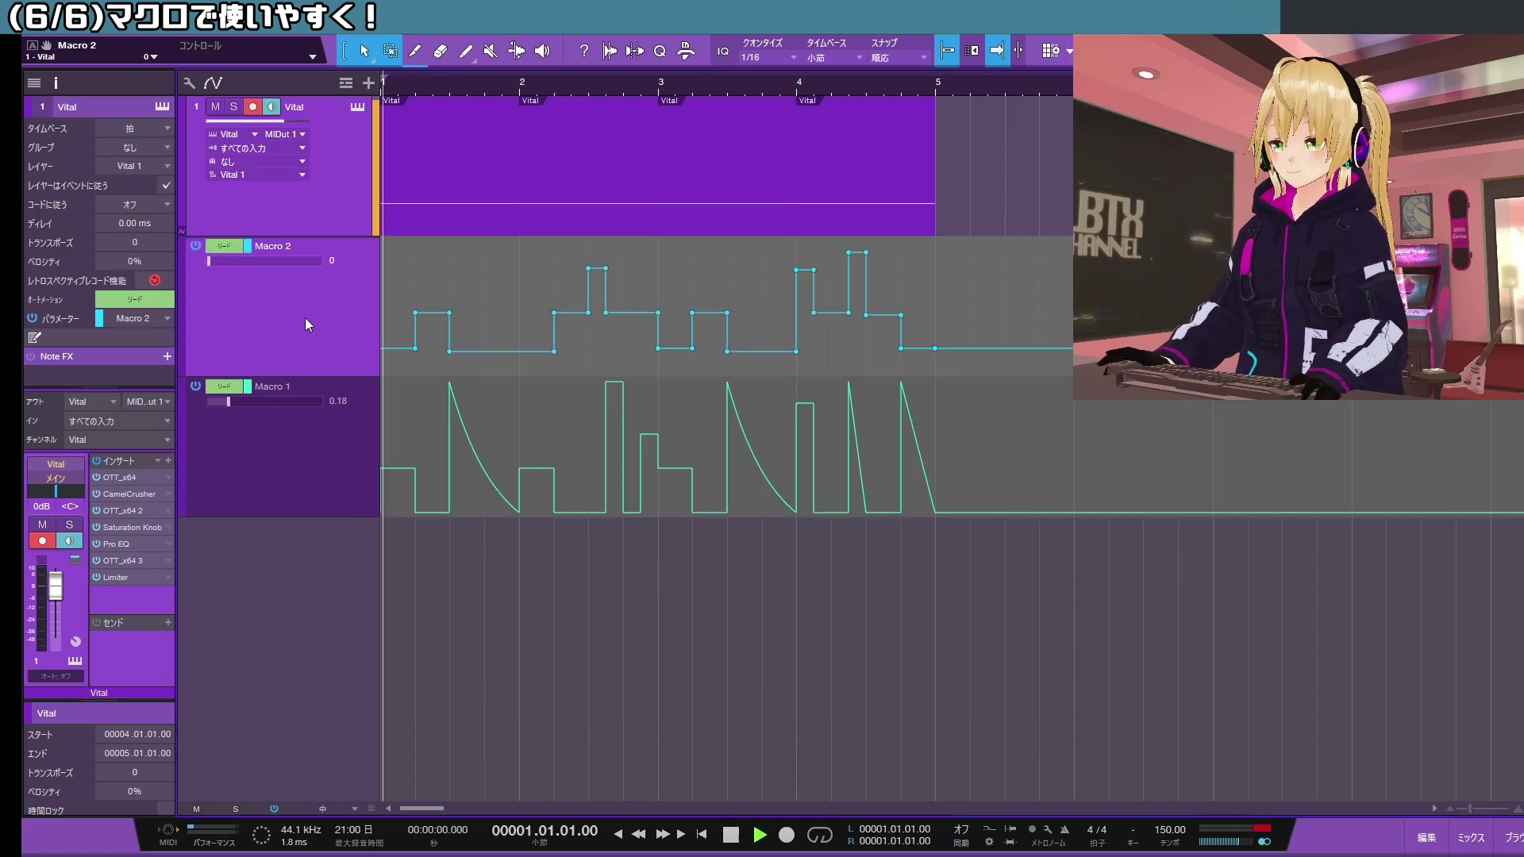
pyautogui.press('space')
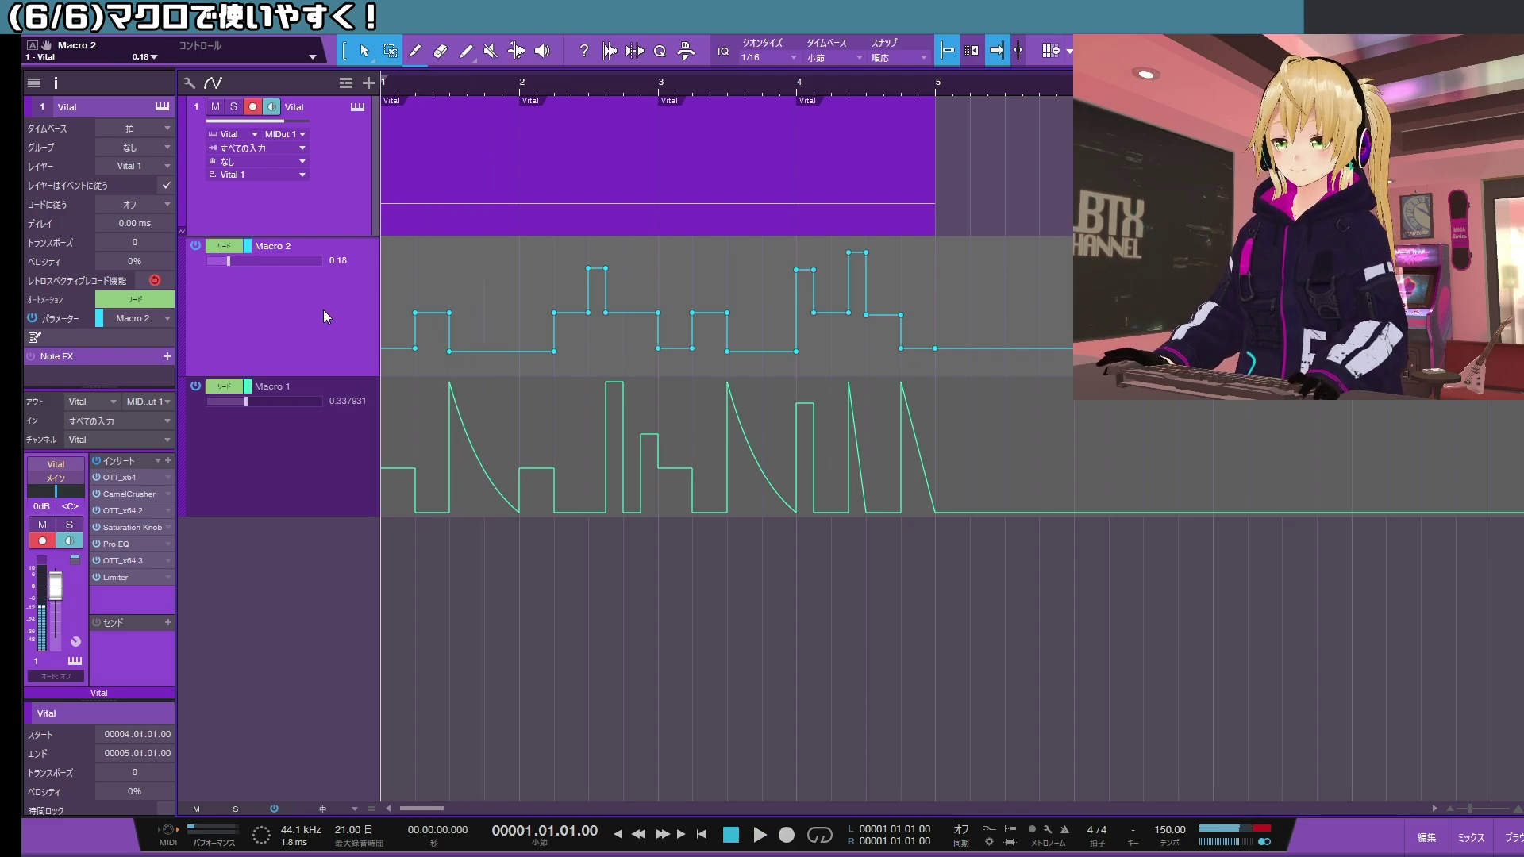
pyautogui.click(276, 458)
pyautogui.click(210, 315)
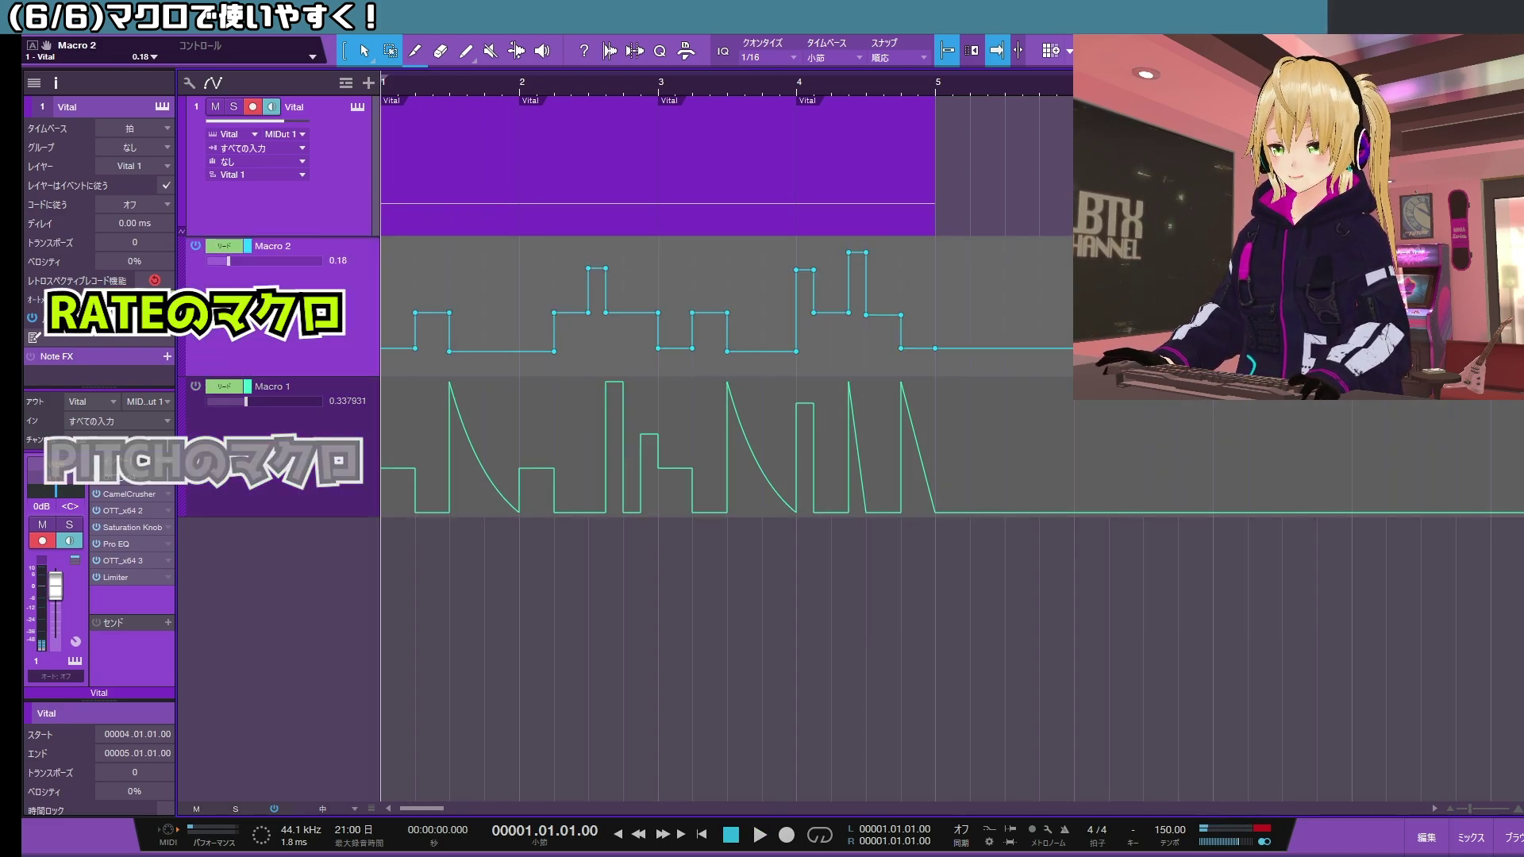
pyautogui.press('space')
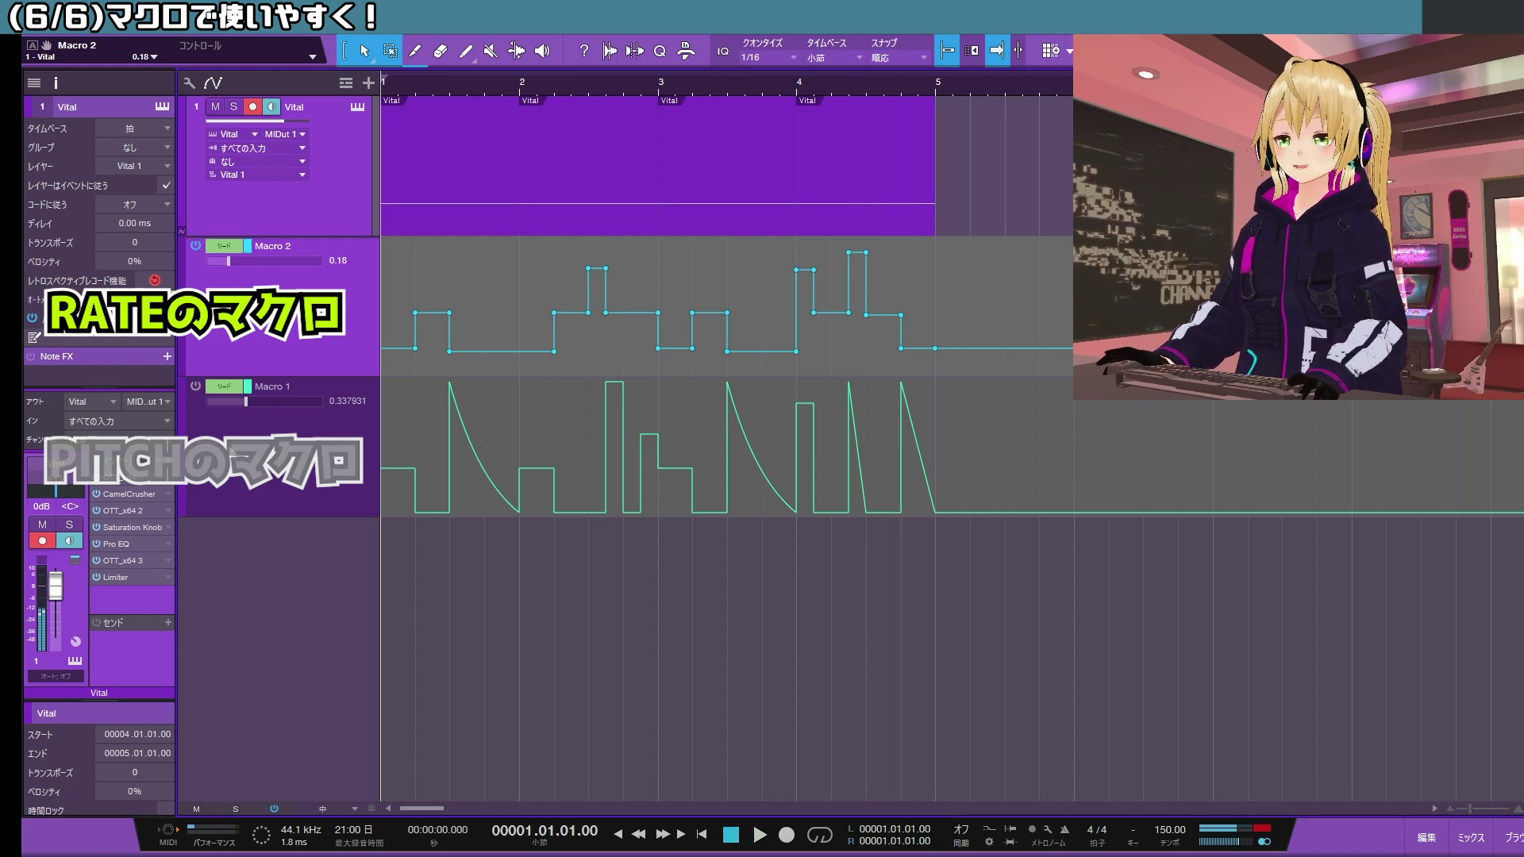
# - Select the Macro 1 automation lane and play the phrase to follow the PITCH macro's changes
pyautogui.click(299, 378)
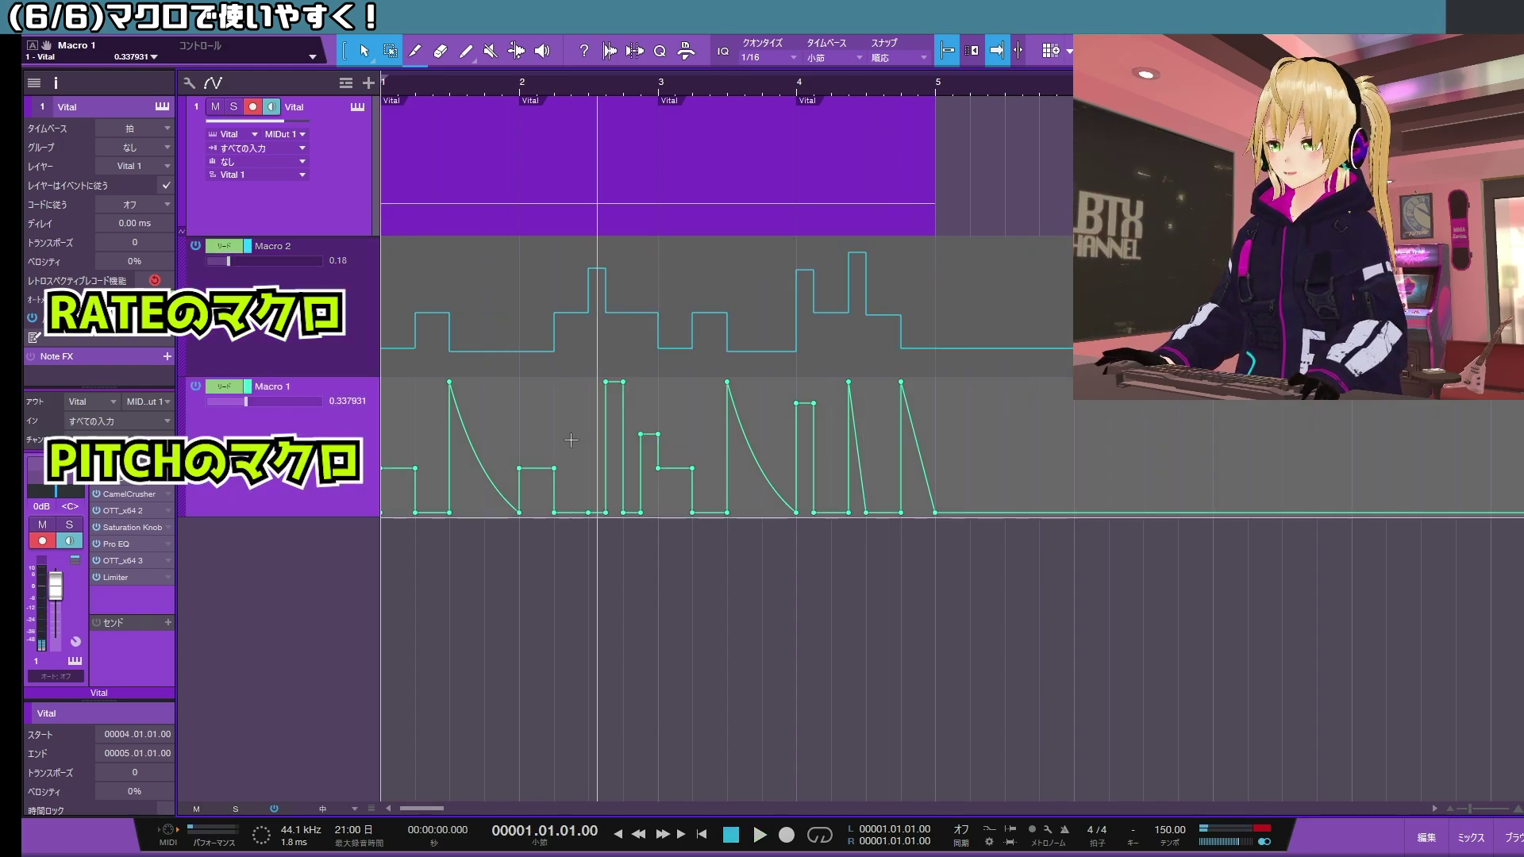
pyautogui.press('space')
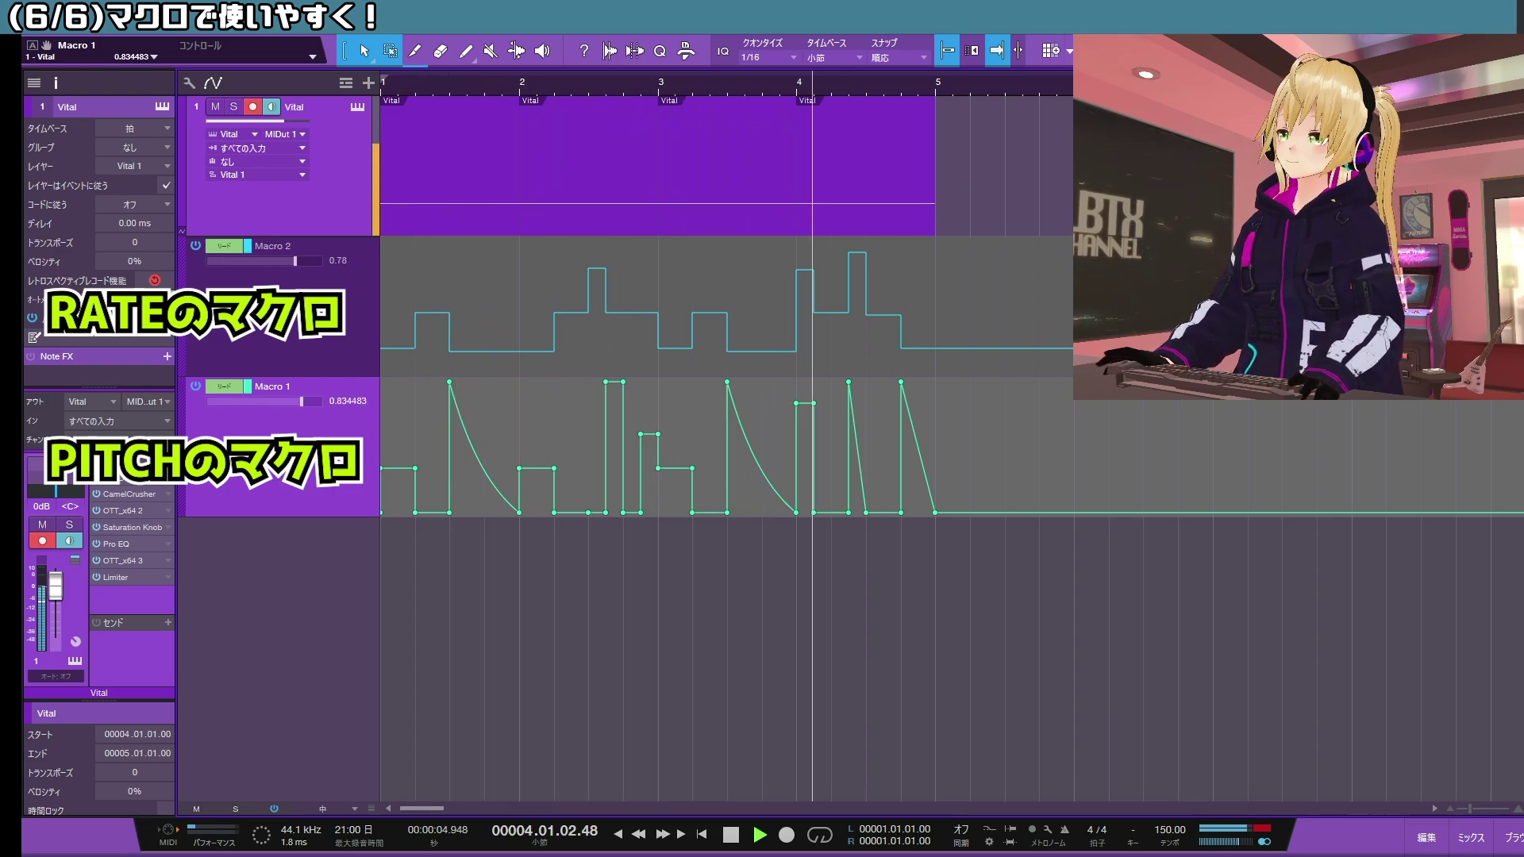
pyautogui.press('space')
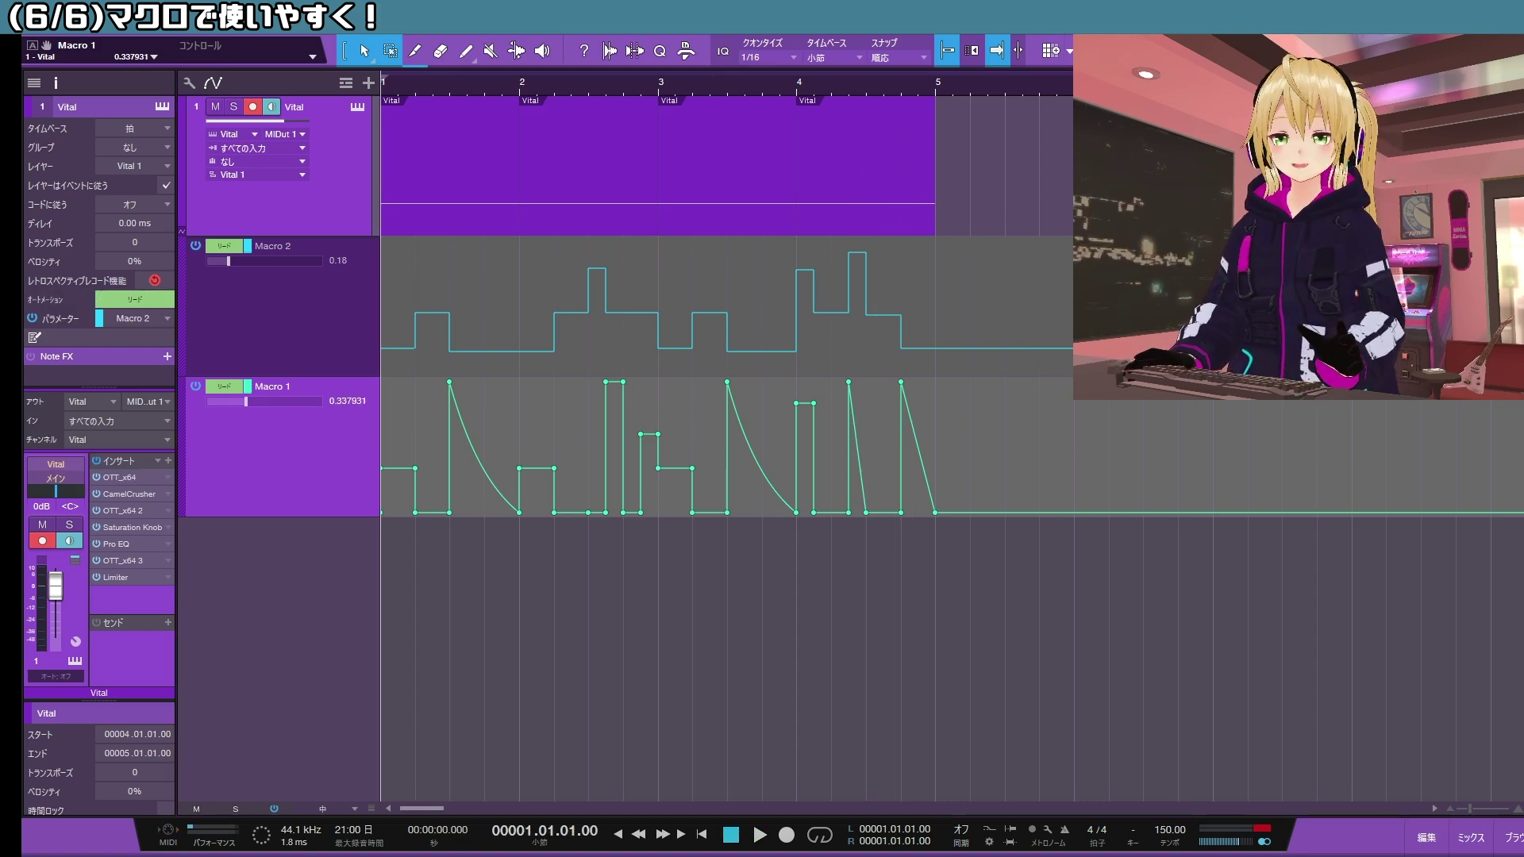